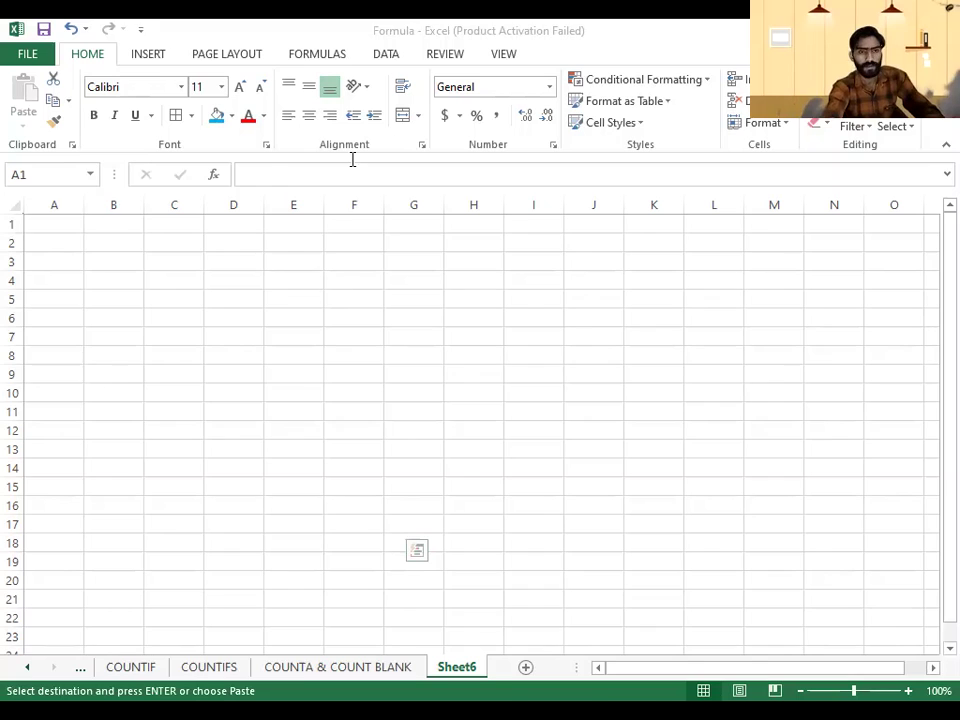
# - Paste the transaction table with Date, Type, Debit/Credit and Amount columns into A1 of Sheet6
pyautogui.hotkey('ctrl', 'v')
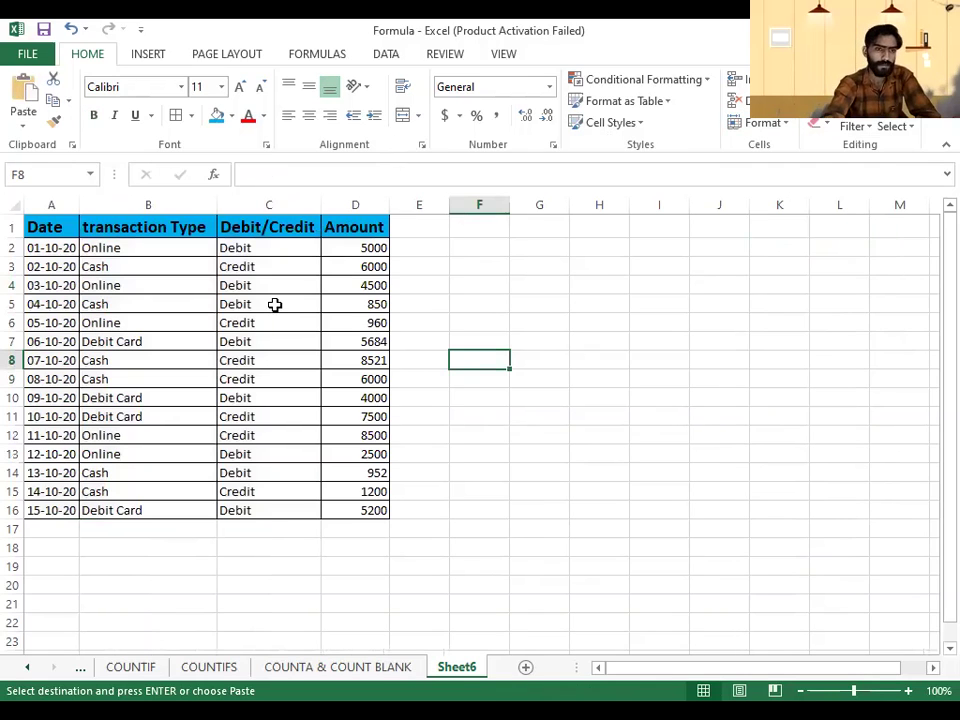
# - Name the Sheet6 tab 'AVERAGEIF & AVERAGEIFS', correcting the stray lowercase a
pyautogui.doubleClick(477, 668)
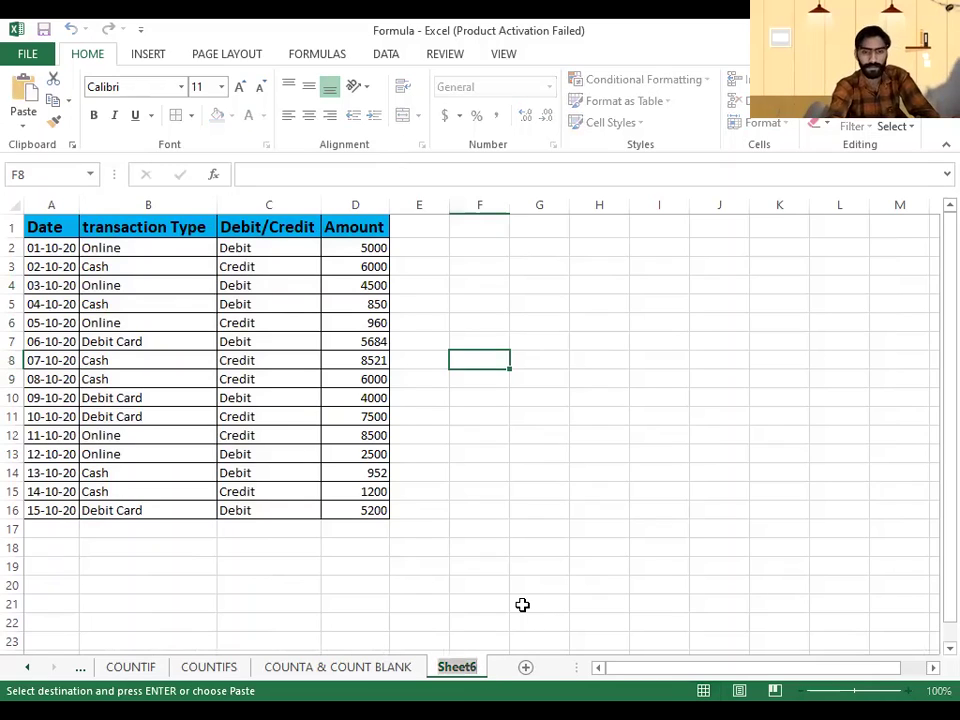
pyautogui.write('A')
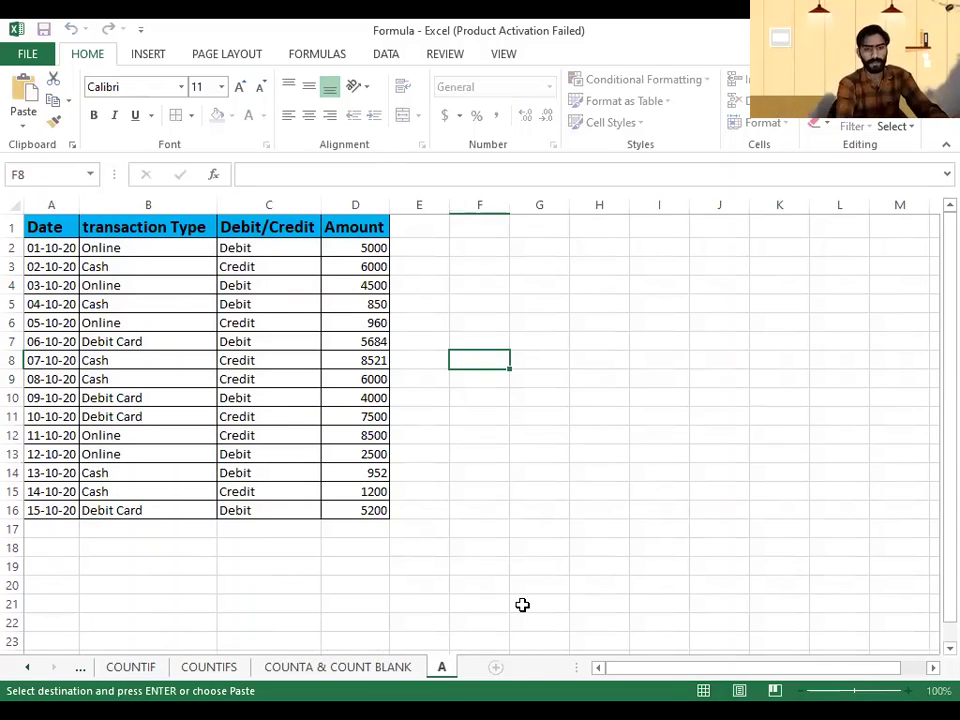
pyautogui.write('VERAGE')
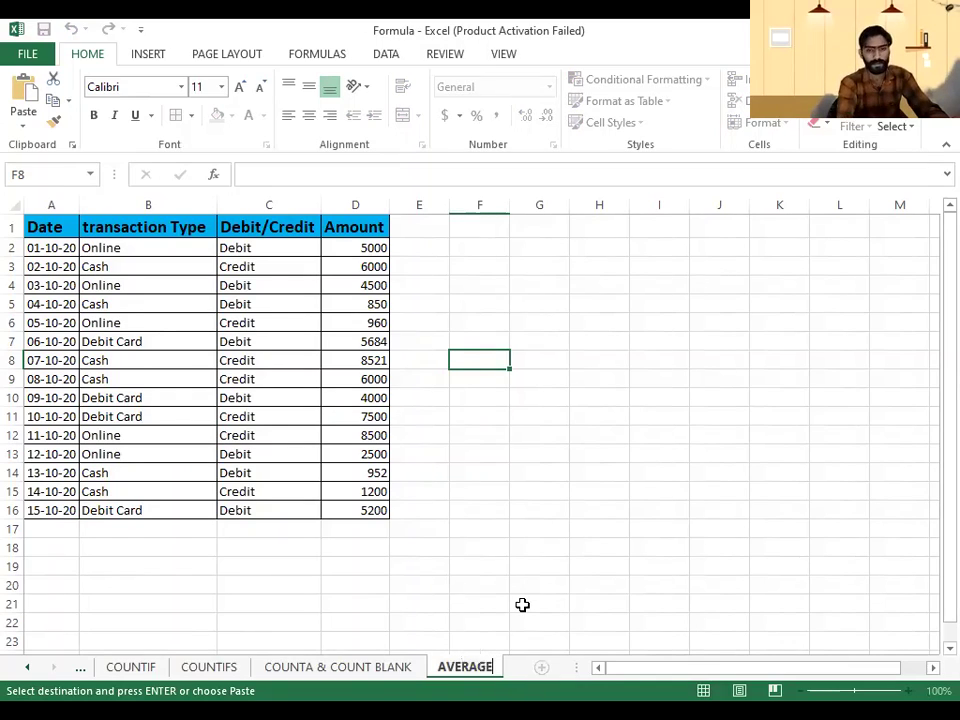
pyautogui.write('IF')
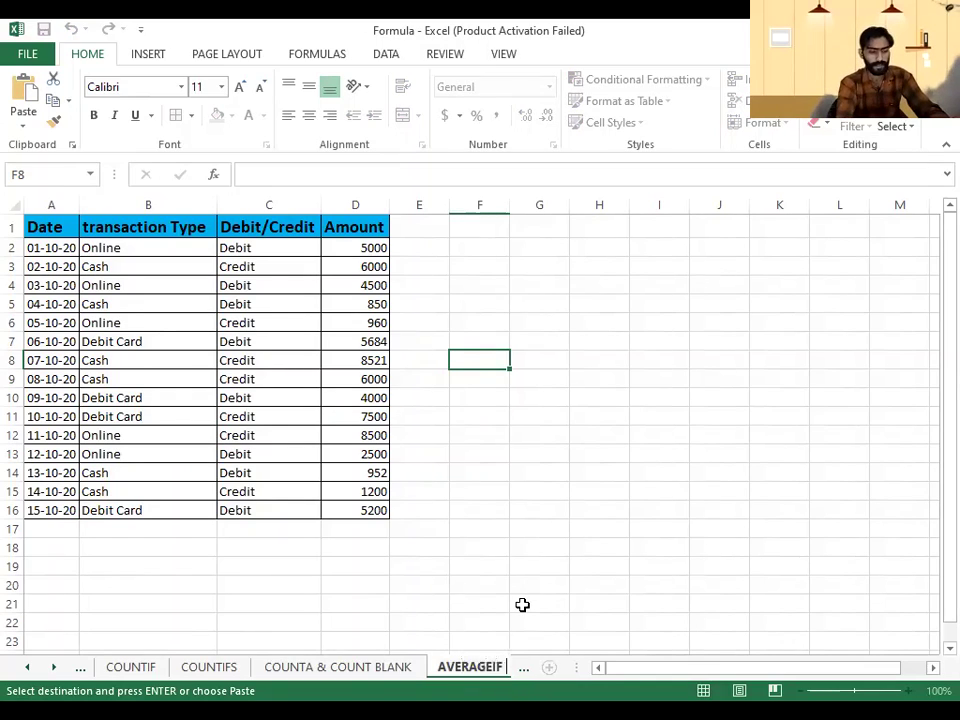
pyautogui.write(' & a')
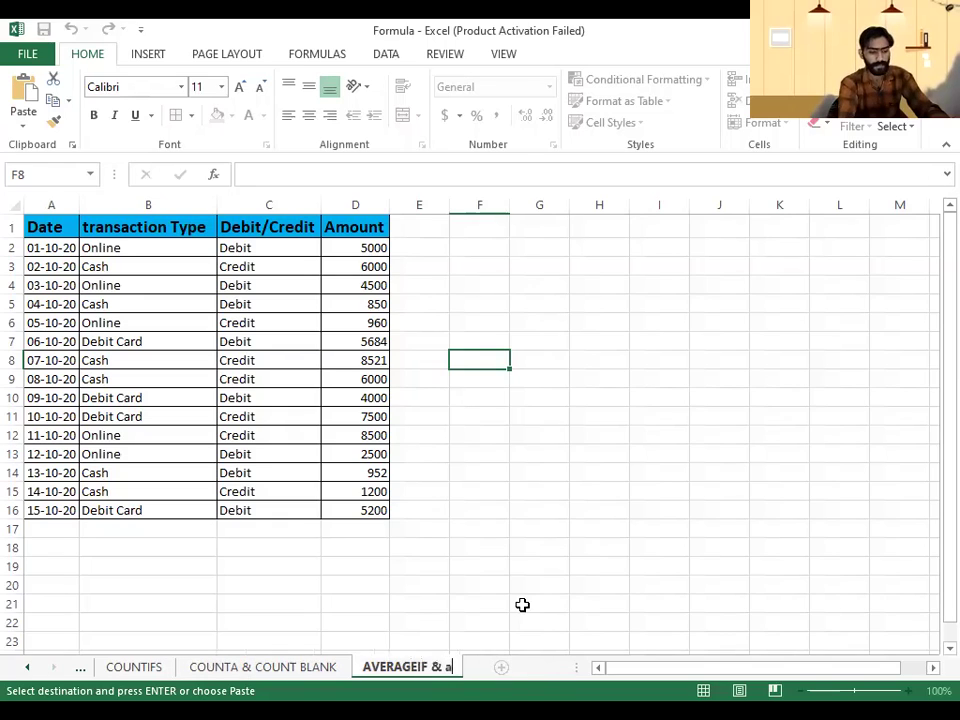
pyautogui.write('VERA')
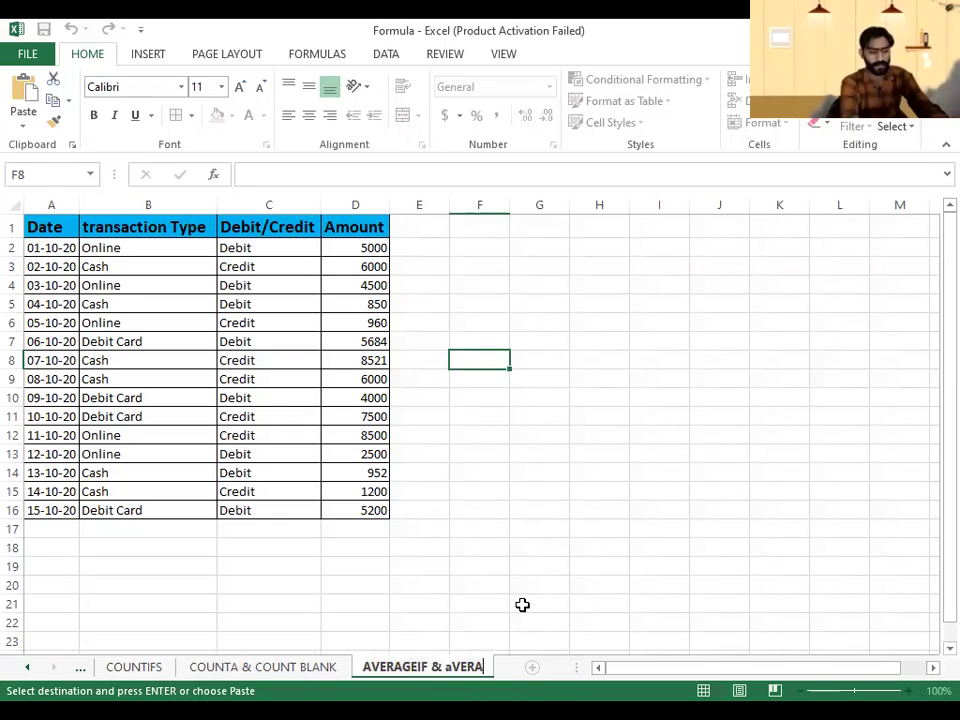
pyautogui.write('GE')
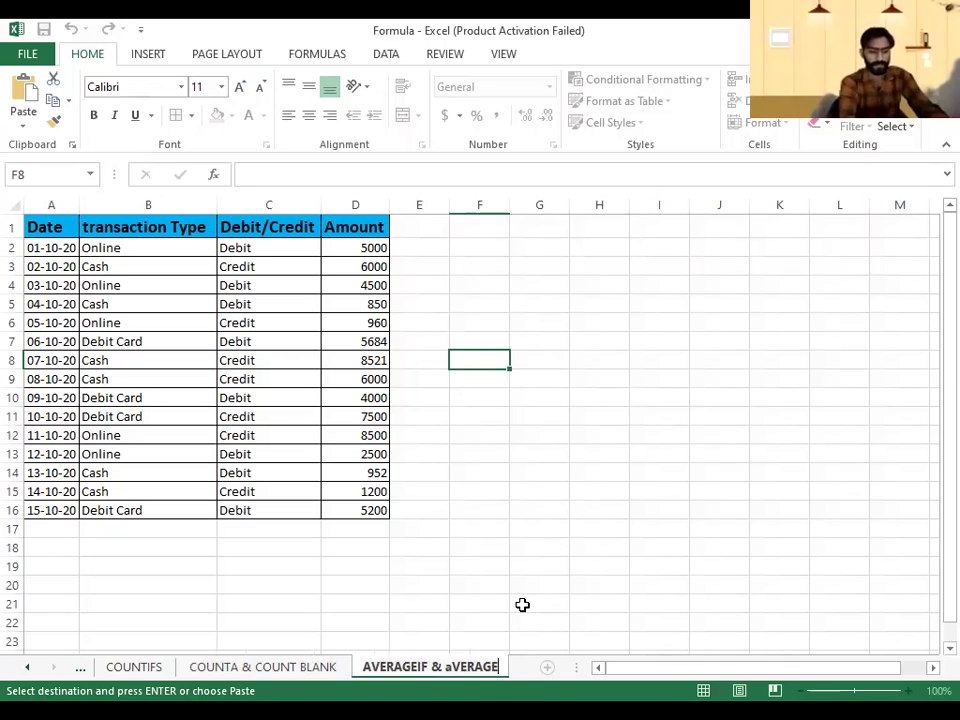
pyautogui.write('IFS')
pyautogui.press('Return')
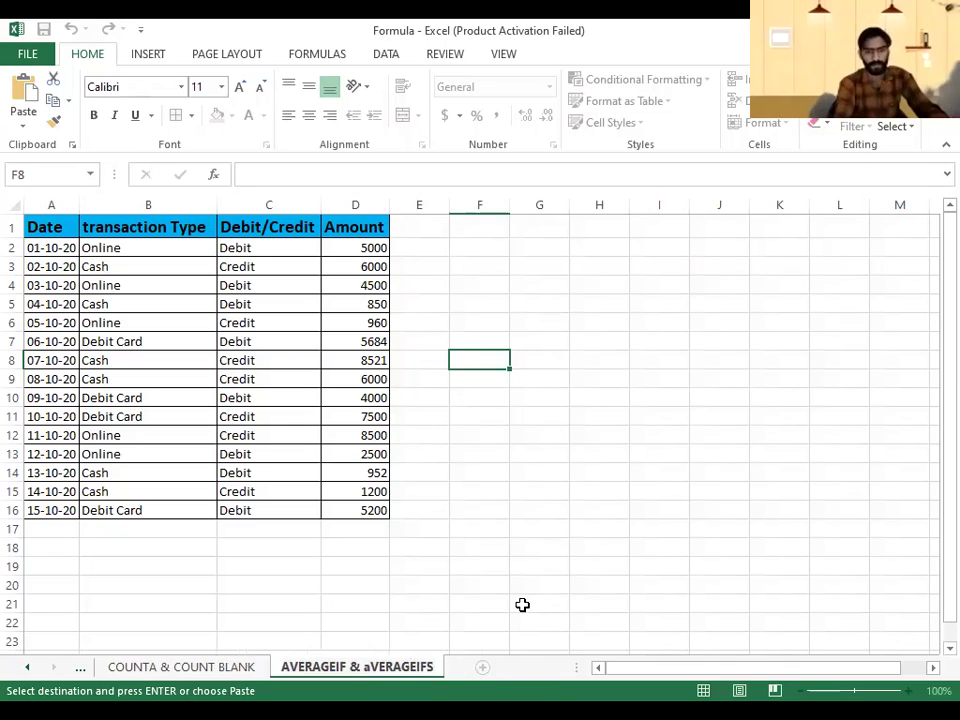
pyautogui.press('Left')
pyautogui.press('Left')
pyautogui.press('Left')
pyautogui.press('Left')
pyautogui.press('Left')
pyautogui.press('Left')
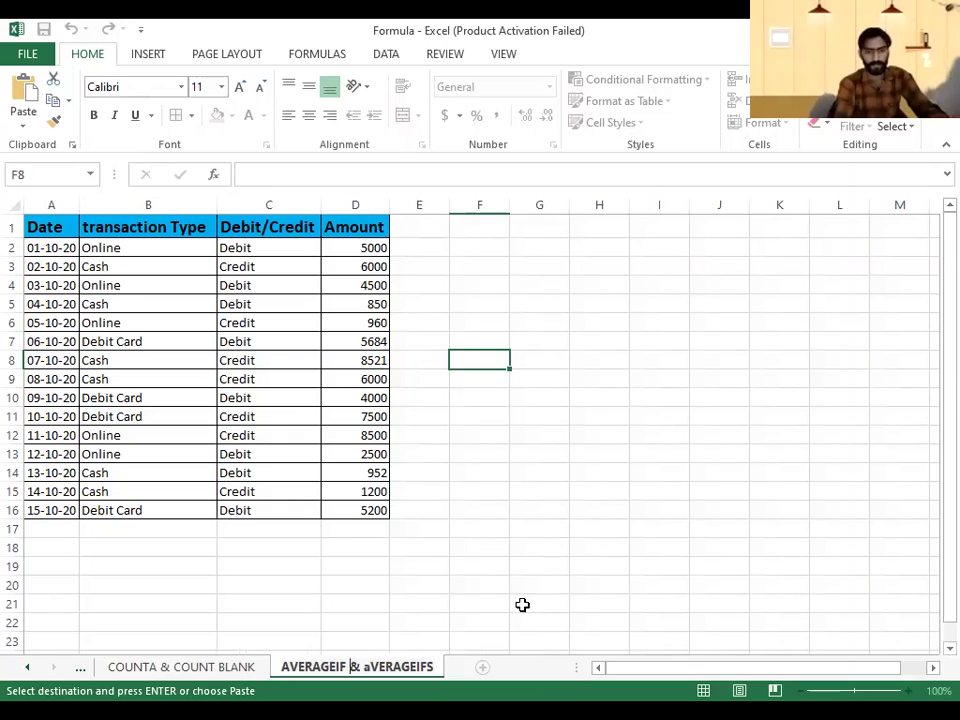
pyautogui.press('Right')
pyautogui.press('Right')
pyautogui.press('Right')
pyautogui.press('BackSpace')
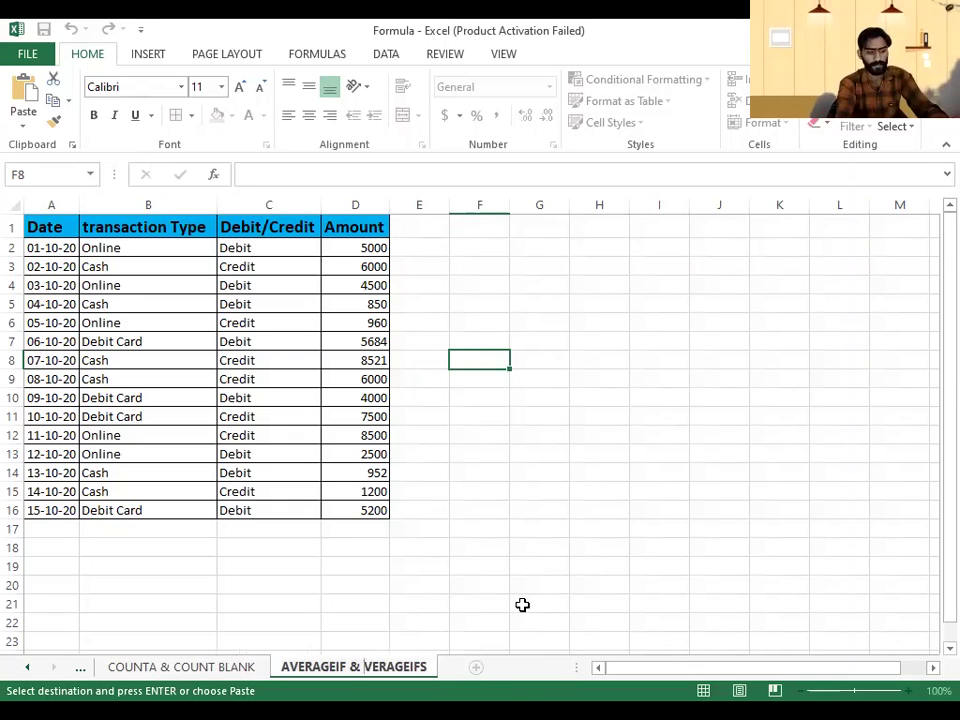
pyautogui.write('A')
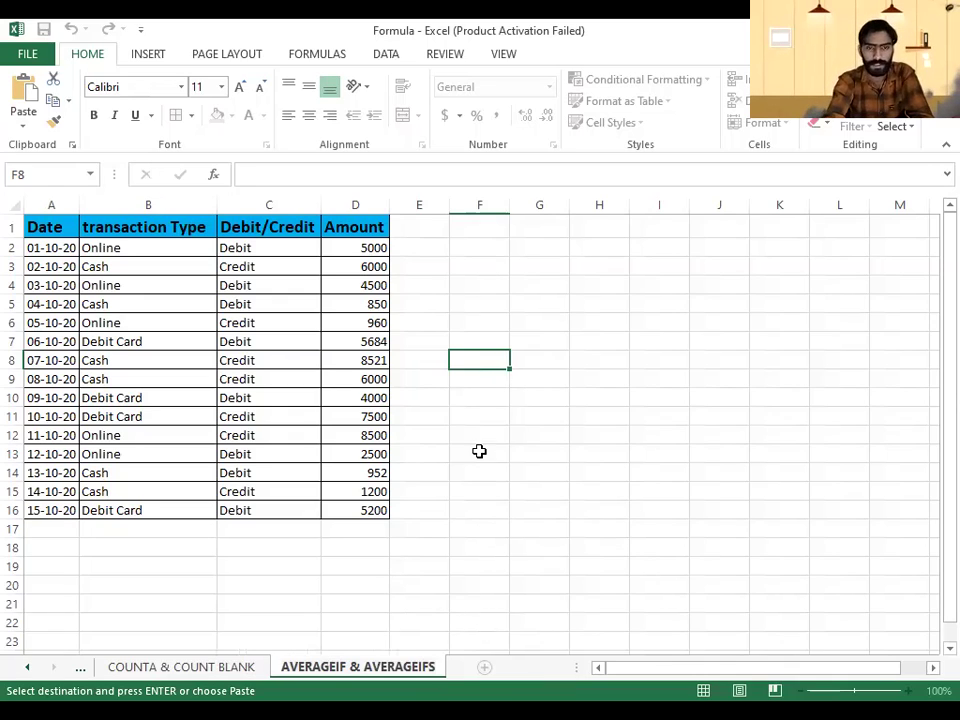
# - Paste the TOTAL, COUNT, AVERAGE label block at F10, autofit column G and empty G10:G12
pyautogui.click(505, 410)
pyautogui.click(465, 283)
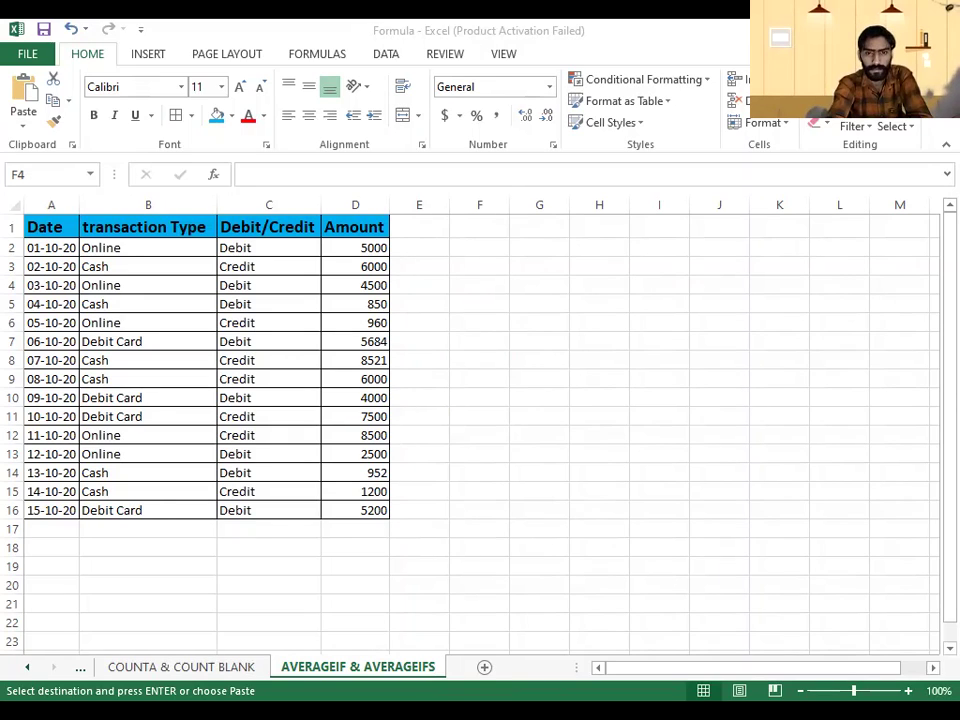
pyautogui.hotkey('ctrl', 'v')
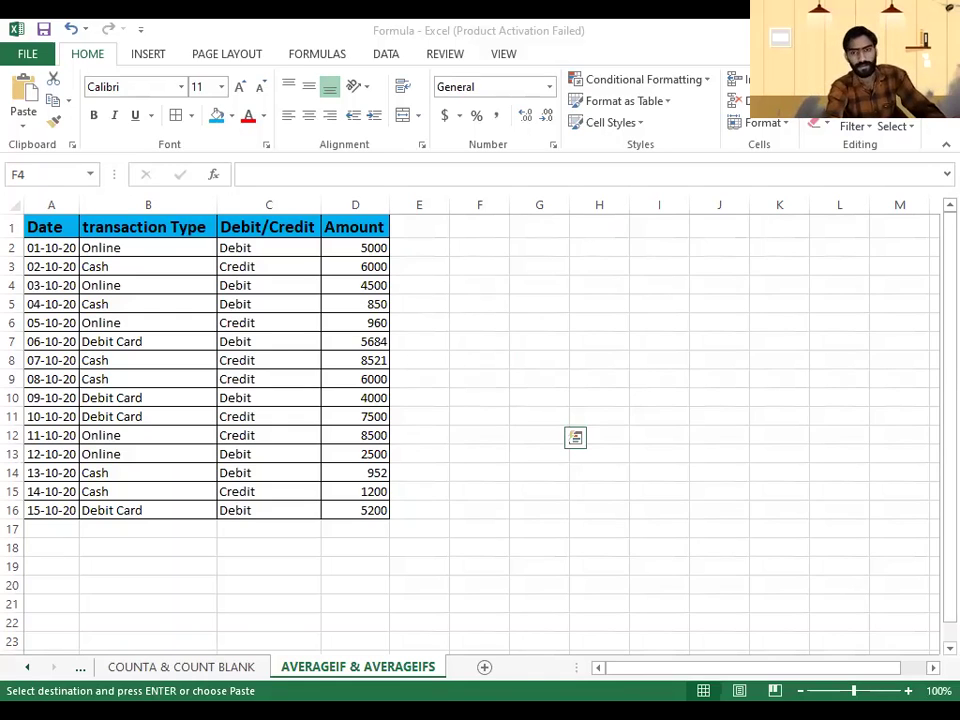
pyautogui.press('Escape')
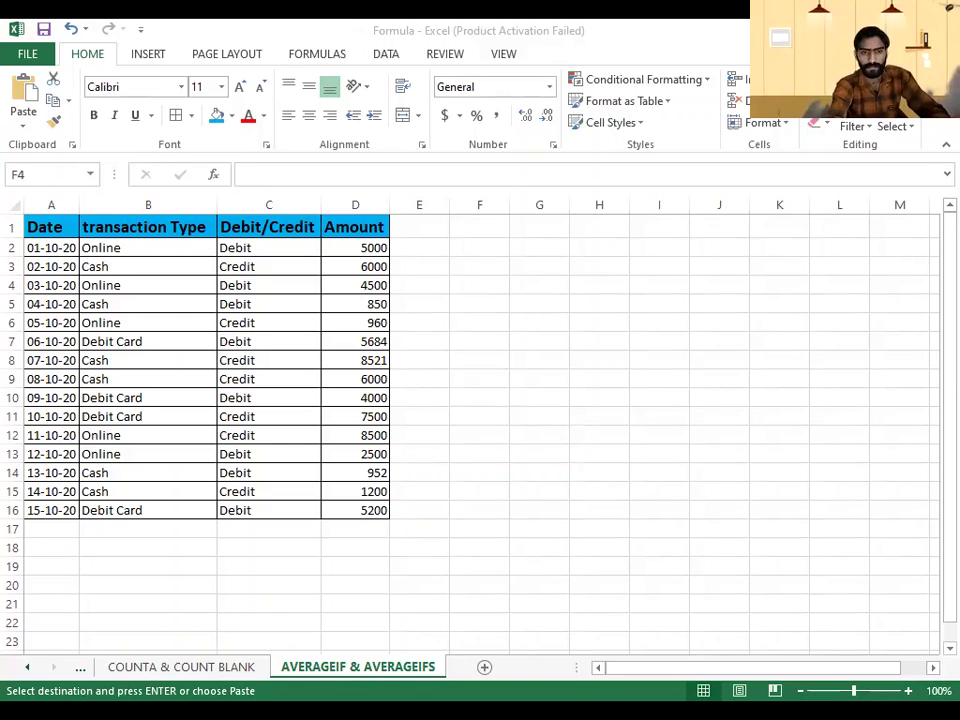
pyautogui.click(440, 399)
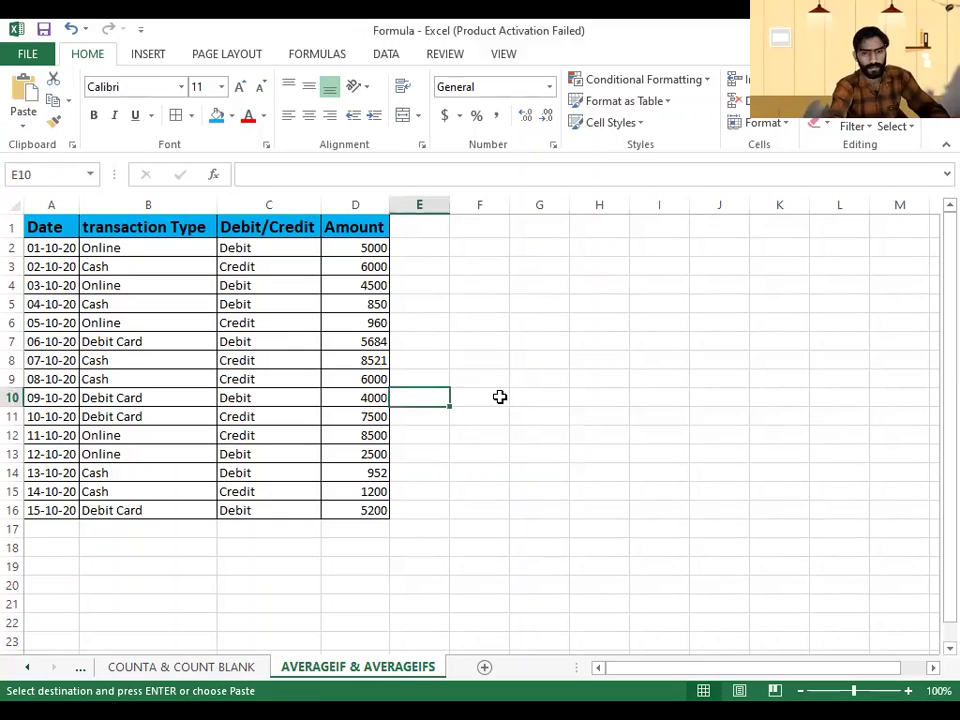
pyautogui.click(479, 403)
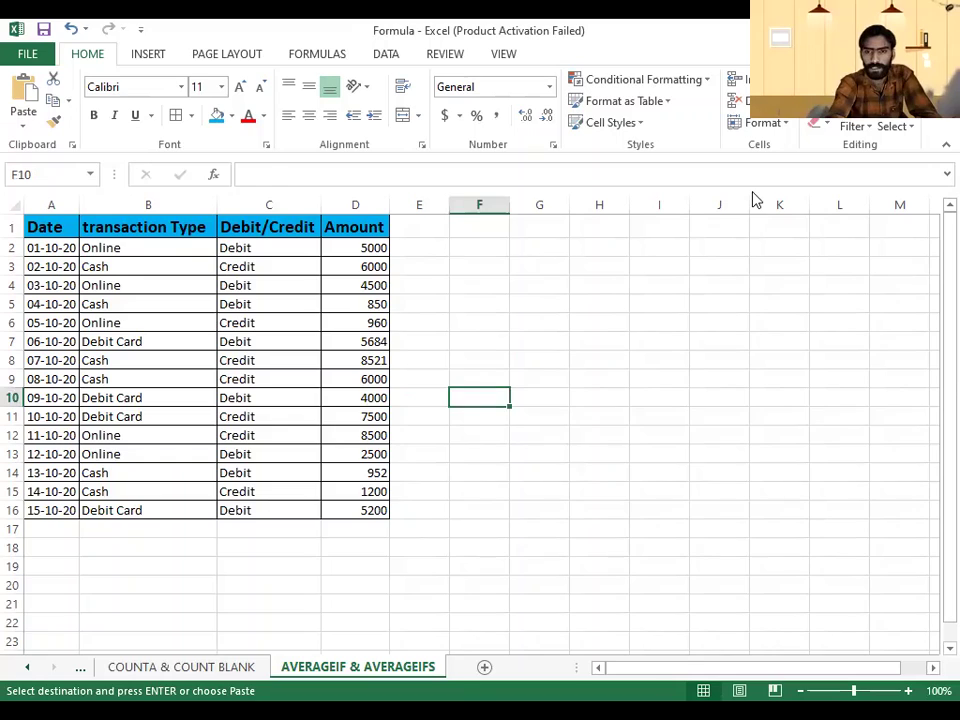
pyautogui.hotkey('ctrl', 'v')
pyautogui.click(762, 123)
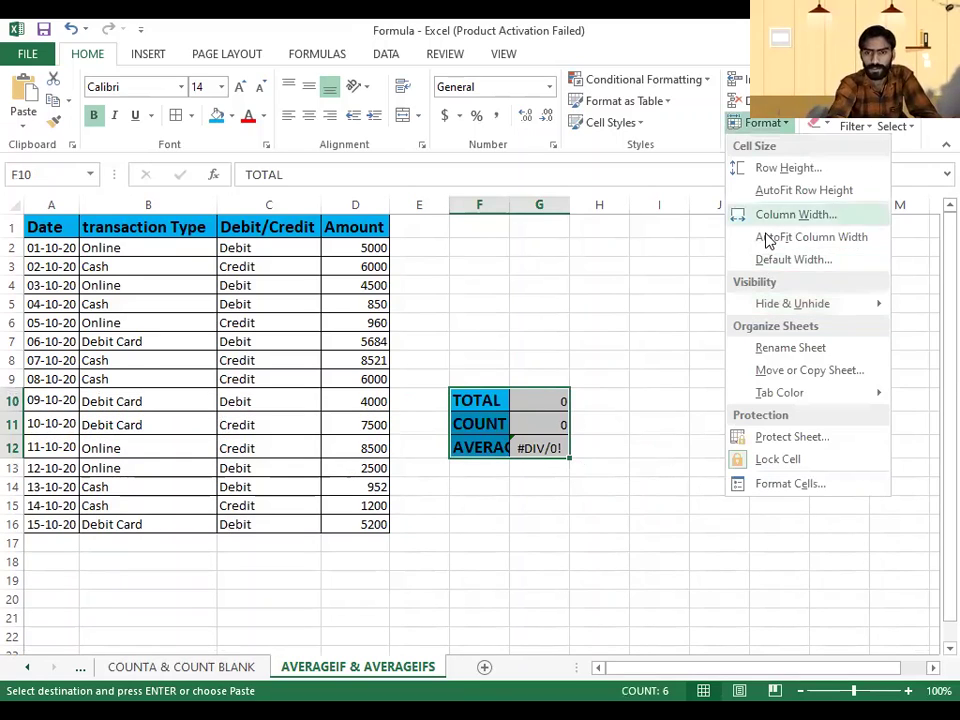
pyautogui.press('Return')
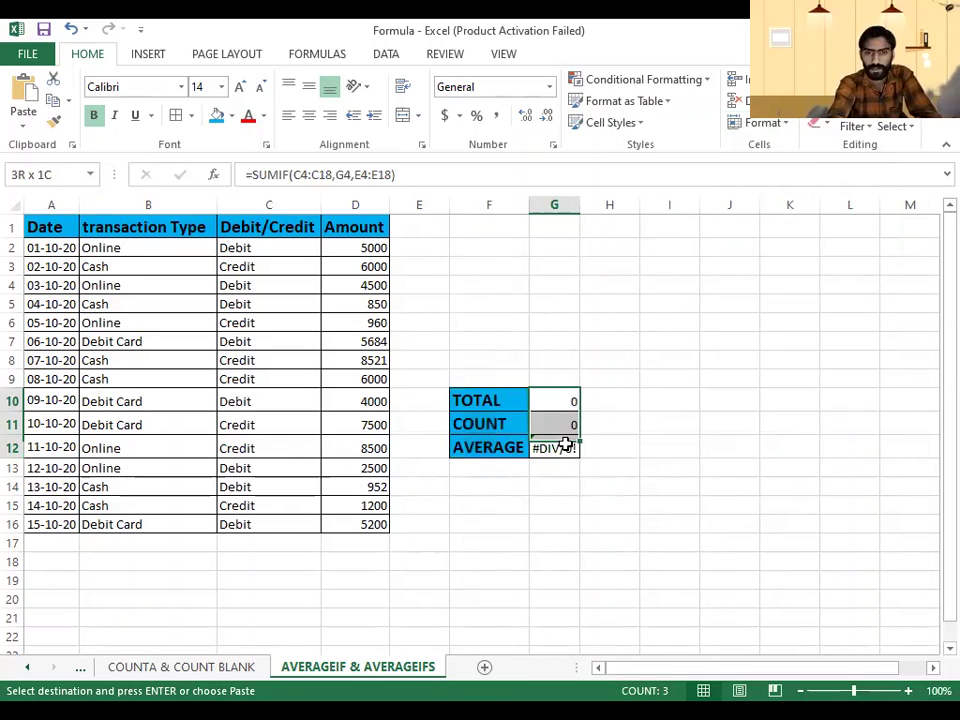
pyautogui.press('Delete')
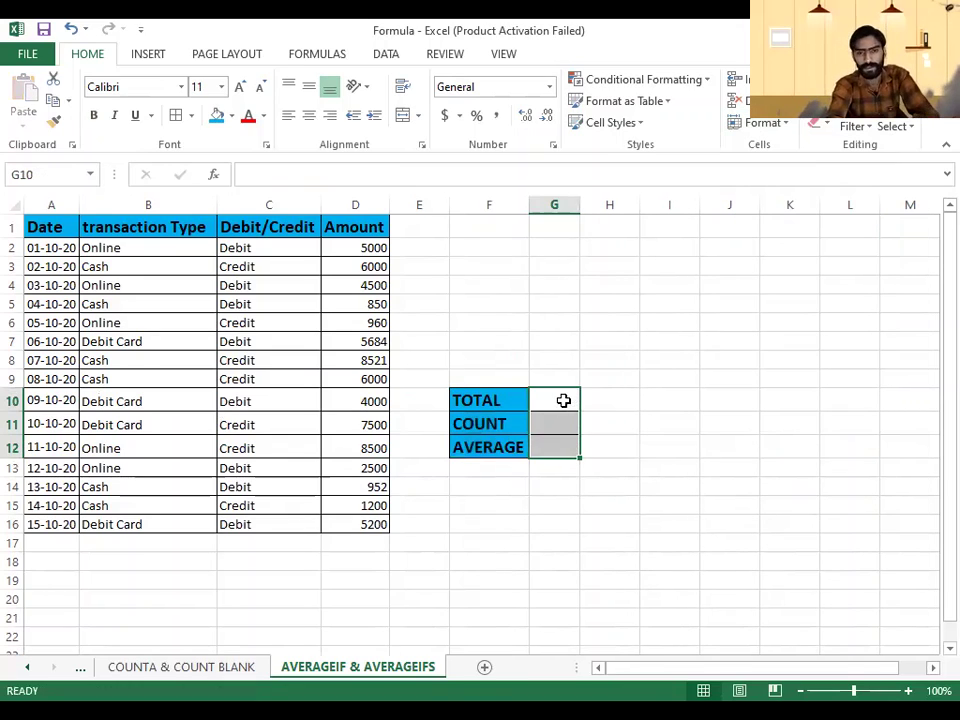
pyautogui.click(562, 400)
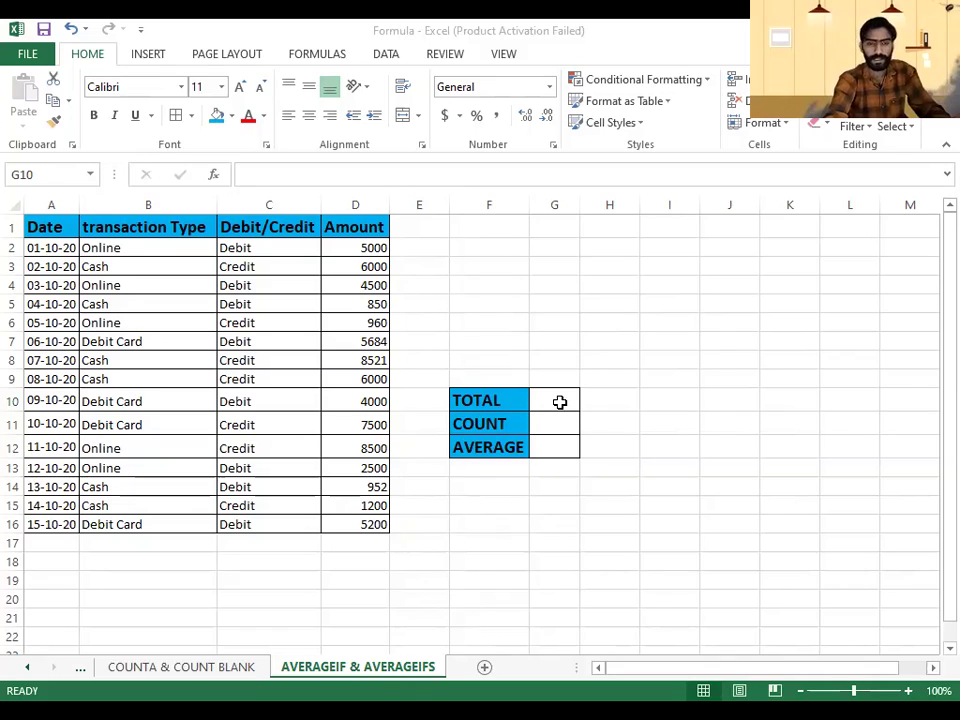
pyautogui.write('=')
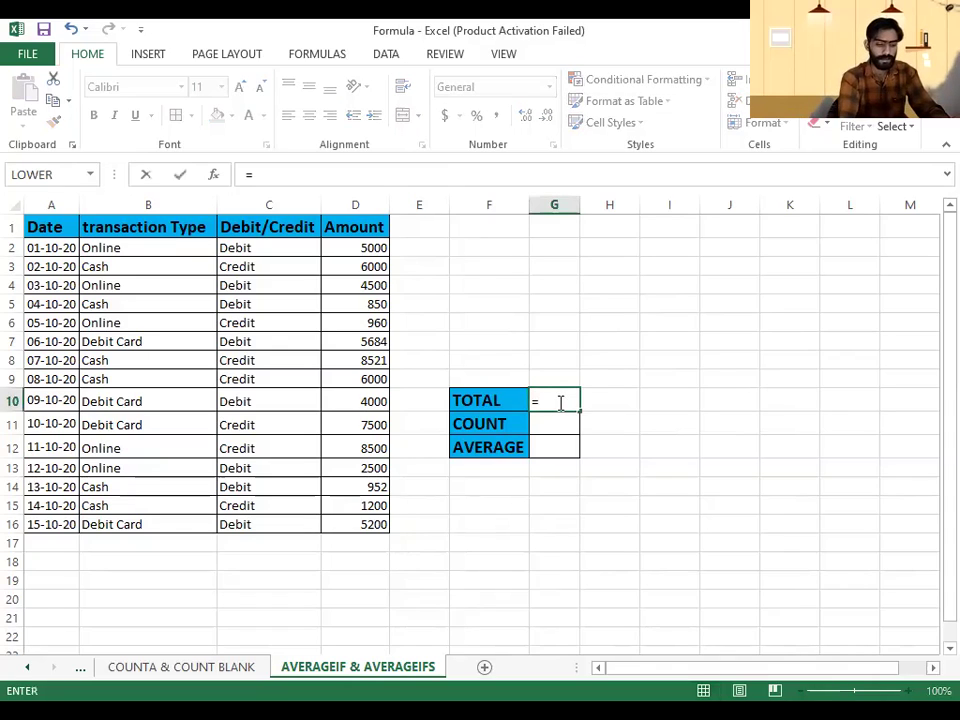
pyautogui.write('SUMIF')
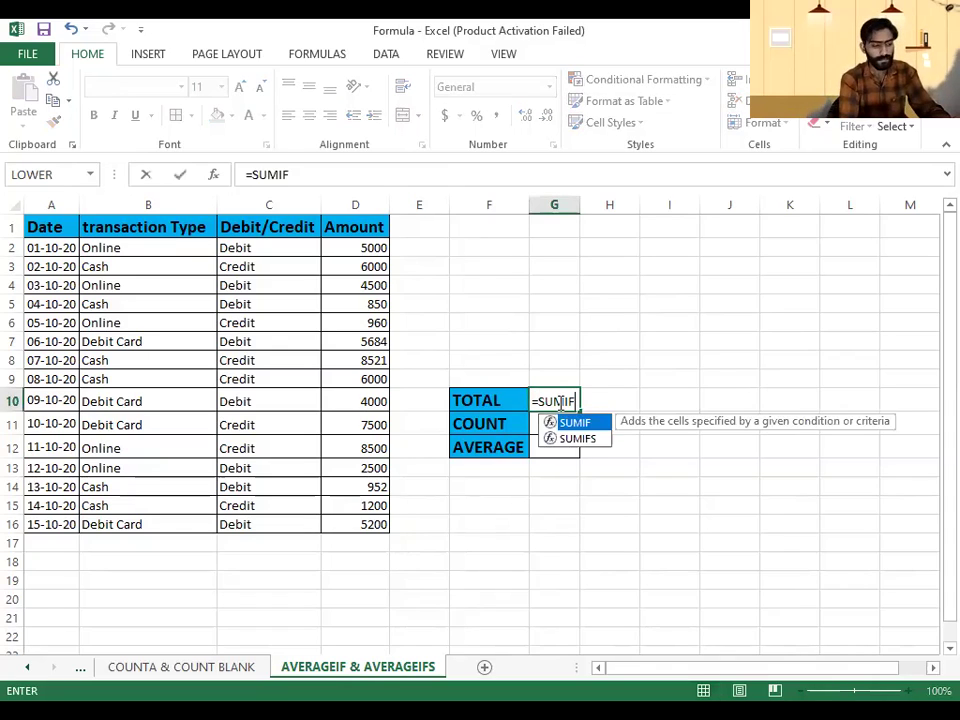
pyautogui.write('(')
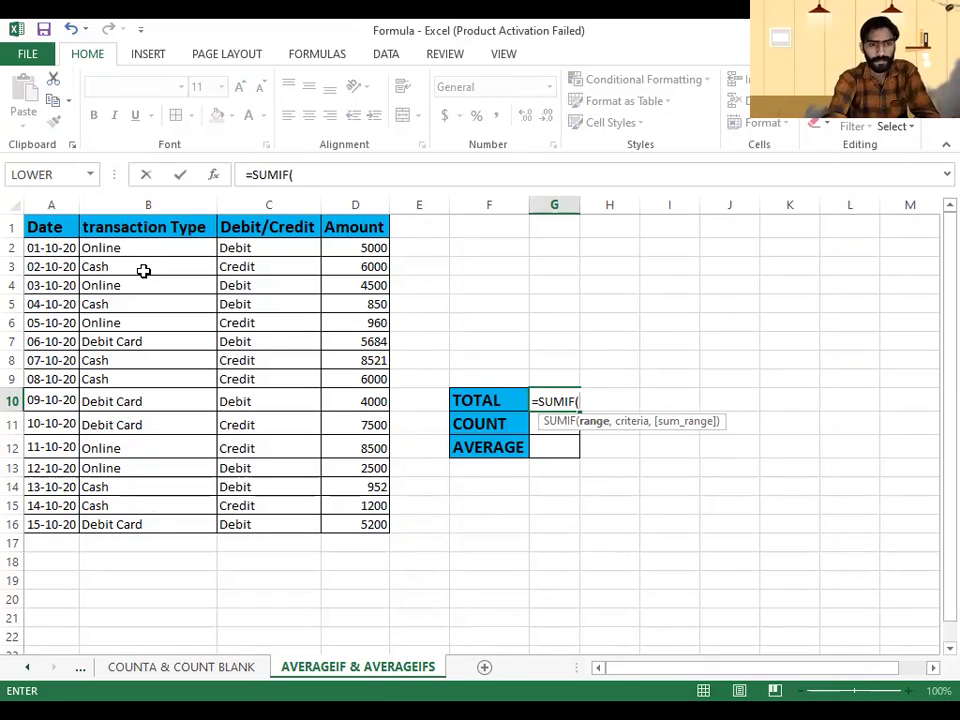
pyautogui.moveTo(144, 248); pyautogui.dragTo(154, 521)
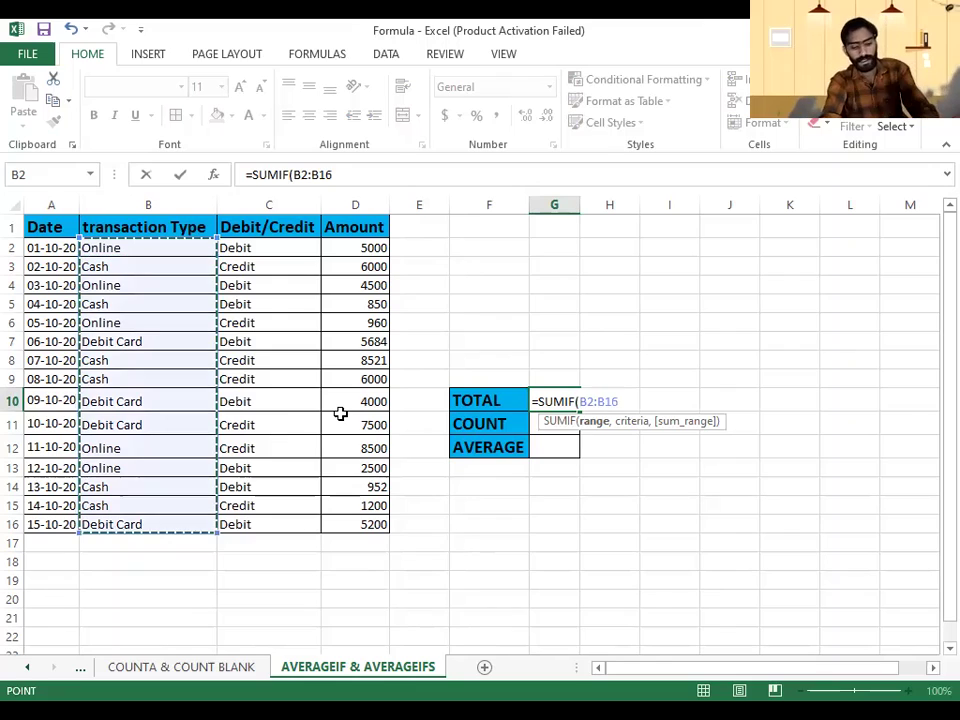
pyautogui.write(',')
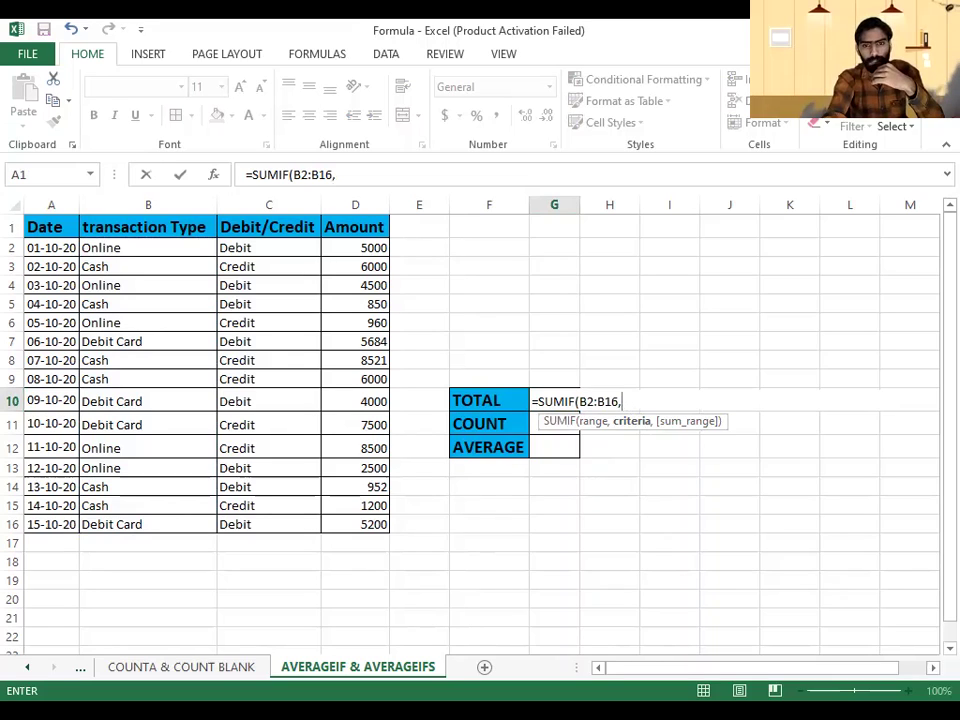
pyautogui.click(489, 360)
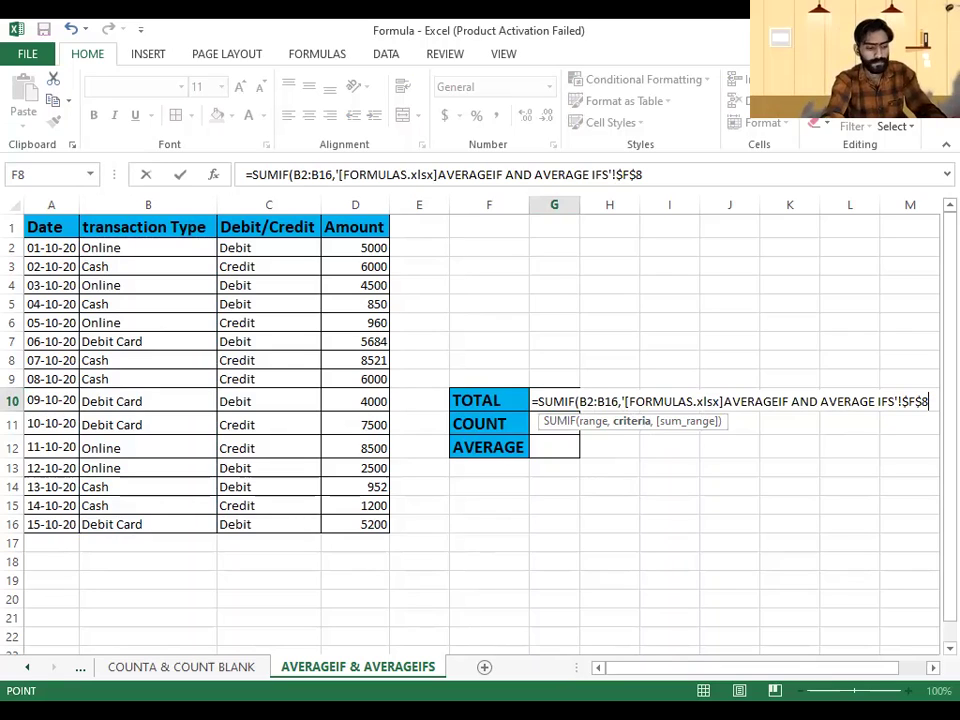
pyautogui.press('BackSpace')
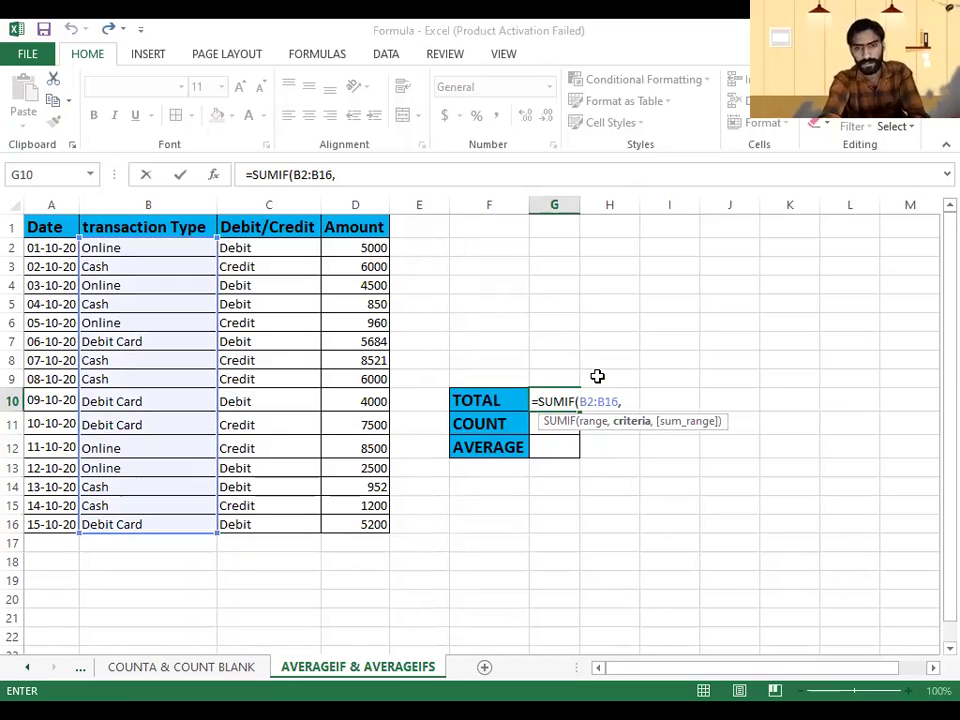
pyautogui.press('BackSpace')
pyautogui.press('BackSpace')
pyautogui.press('BackSpace')
pyautogui.press('Escape')
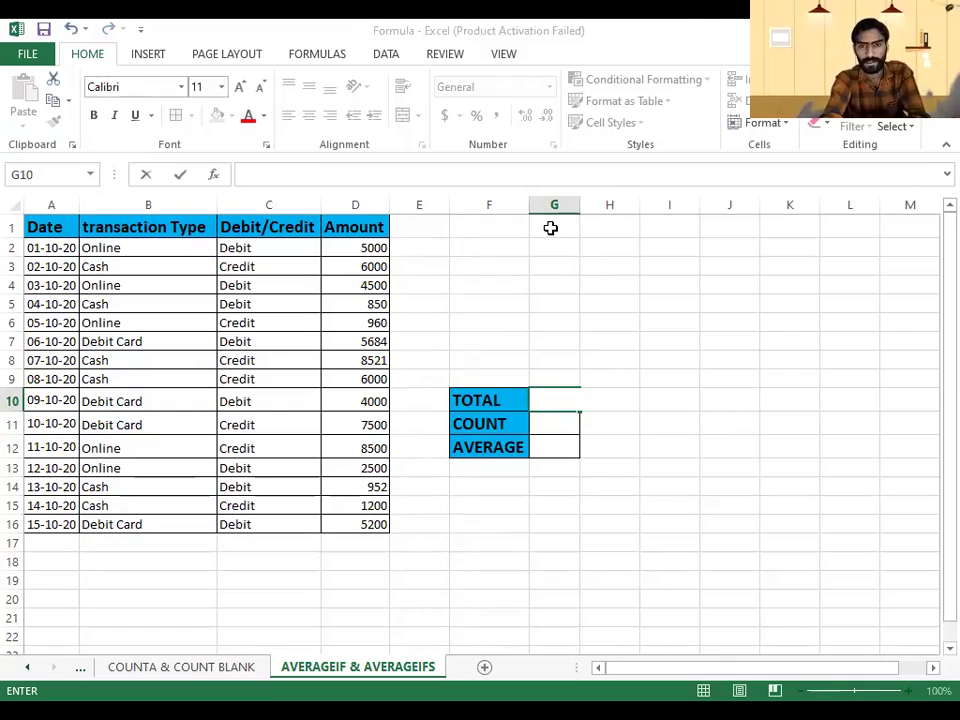
# - Copy the Debit/Credit grid for Online, Cash and Debit Card to F1, autofit, and empty G2:H4
pyautogui.click(550, 228)
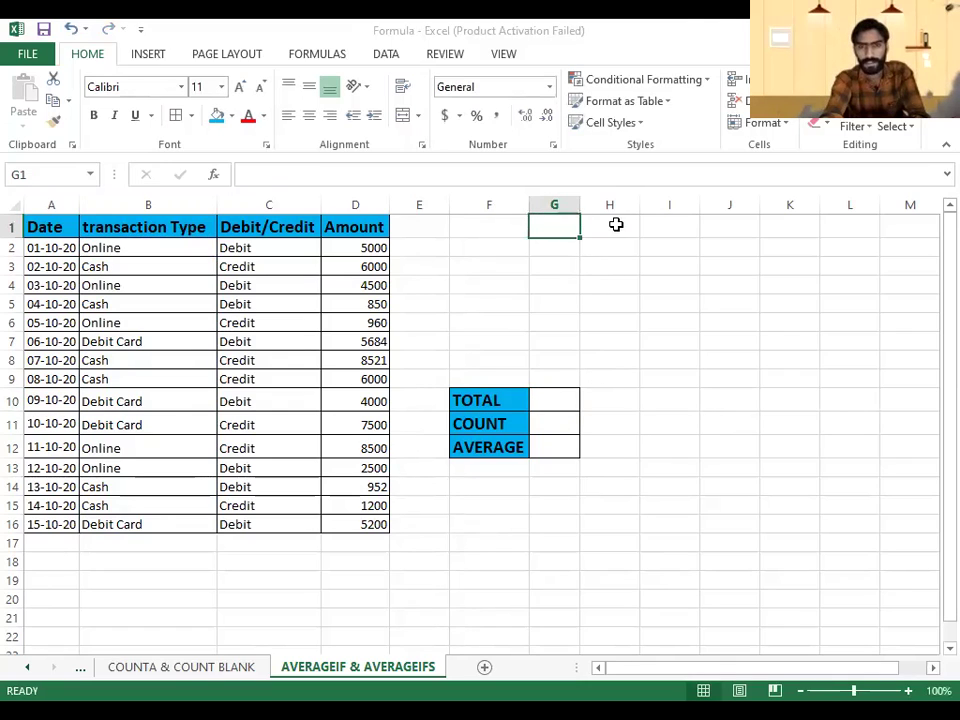
pyautogui.moveTo(568, 228)
pyautogui.mouseDown()
pyautogui.moveTo(671, 298)
pyautogui.moveTo(670, 288)
pyautogui.mouseUp()
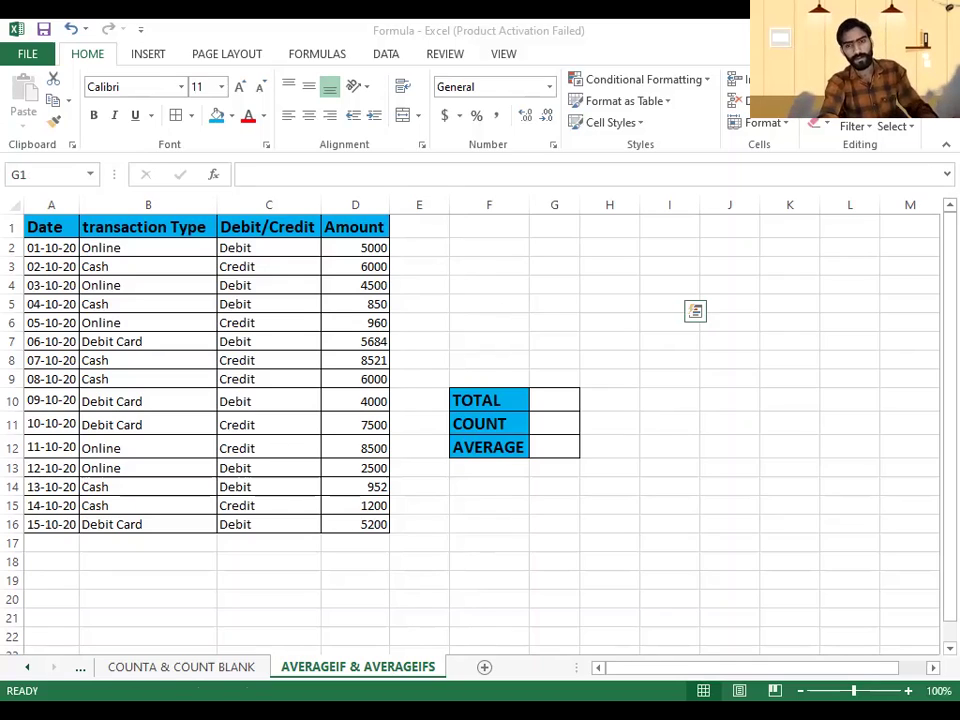
pyautogui.hotkey('ctrl', 'c')
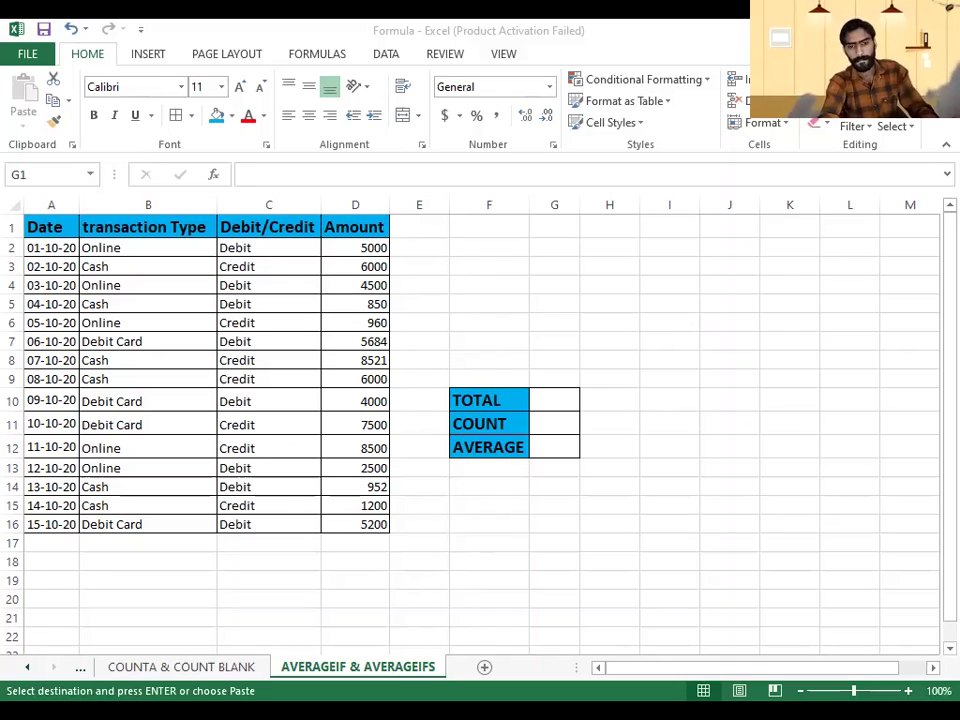
pyautogui.click(523, 229)
pyautogui.hotkey('ctrl', 'v')
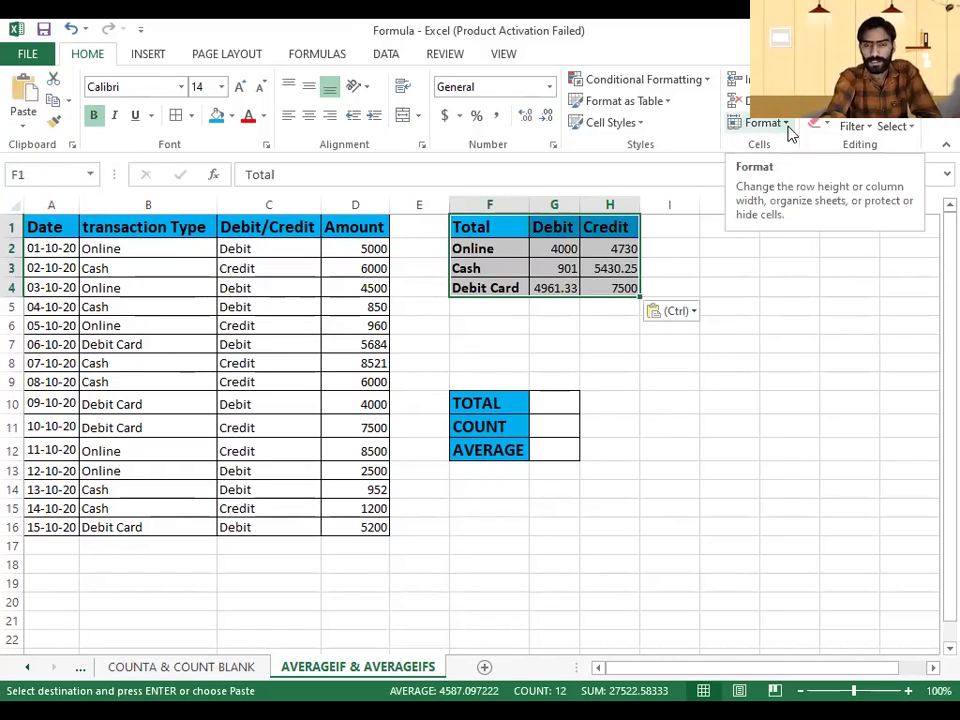
pyautogui.click(763, 123)
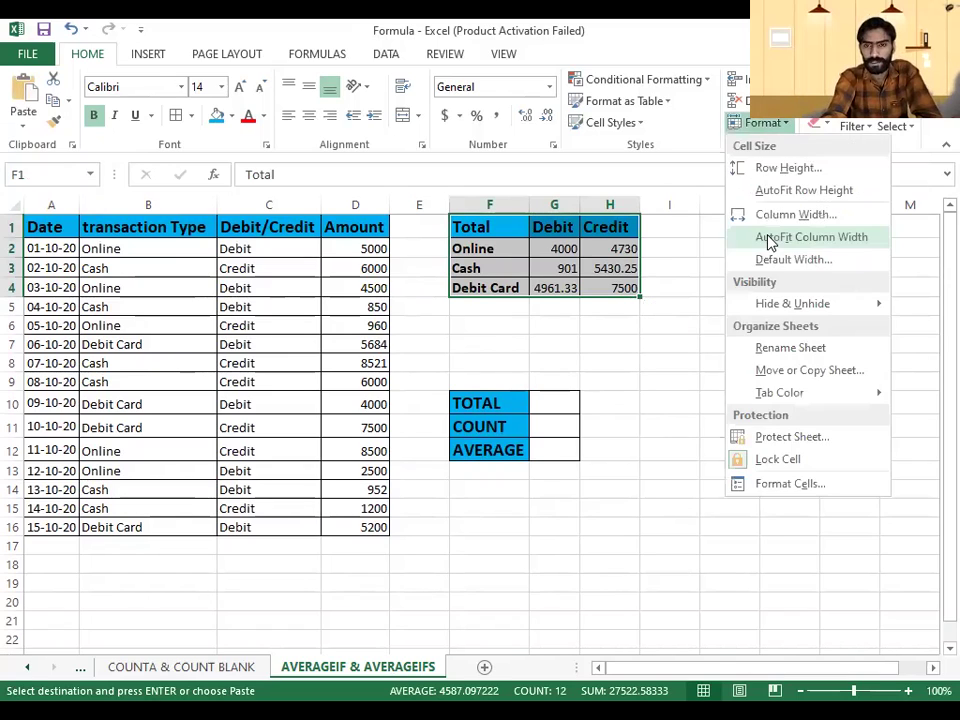
pyautogui.press('Return')
pyautogui.moveTo(563, 248); pyautogui.dragTo(641, 282)
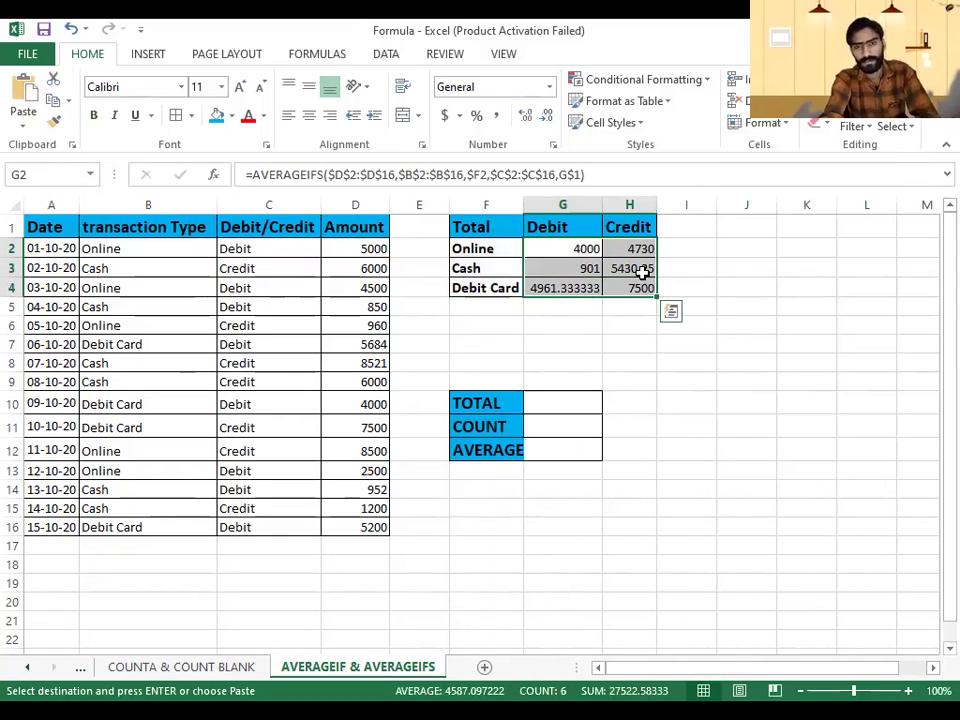
pyautogui.hotkey('ctrl', 'z')
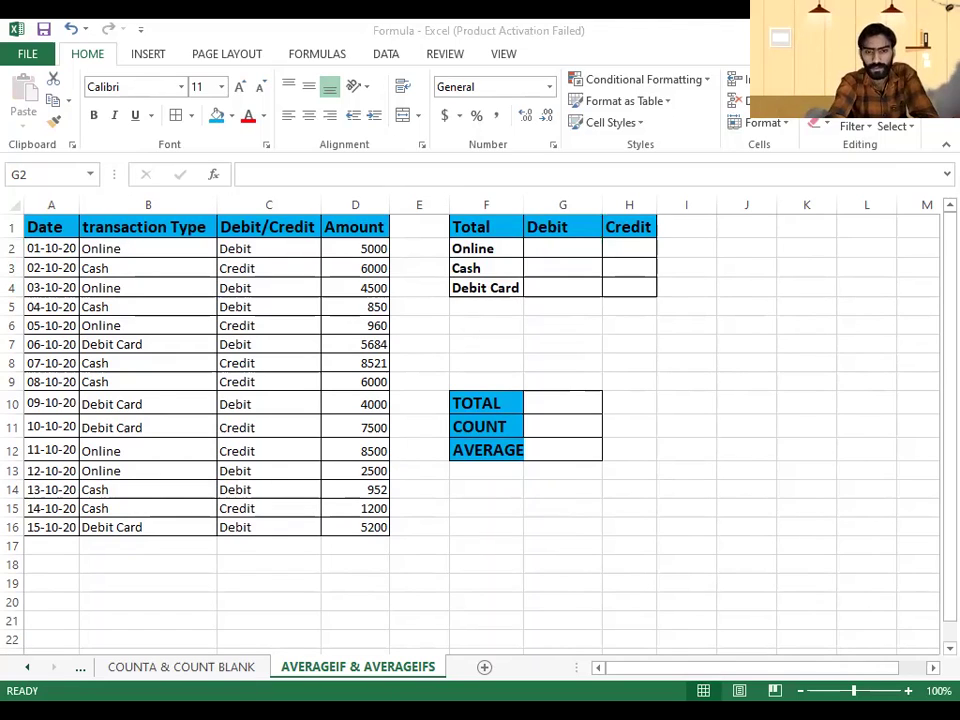
# - Enter =SUMIF(B2:B16,F2,D2:D16) in G10 to total the Online amounts, 21460
pyautogui.click(566, 397)
pyautogui.write('=')
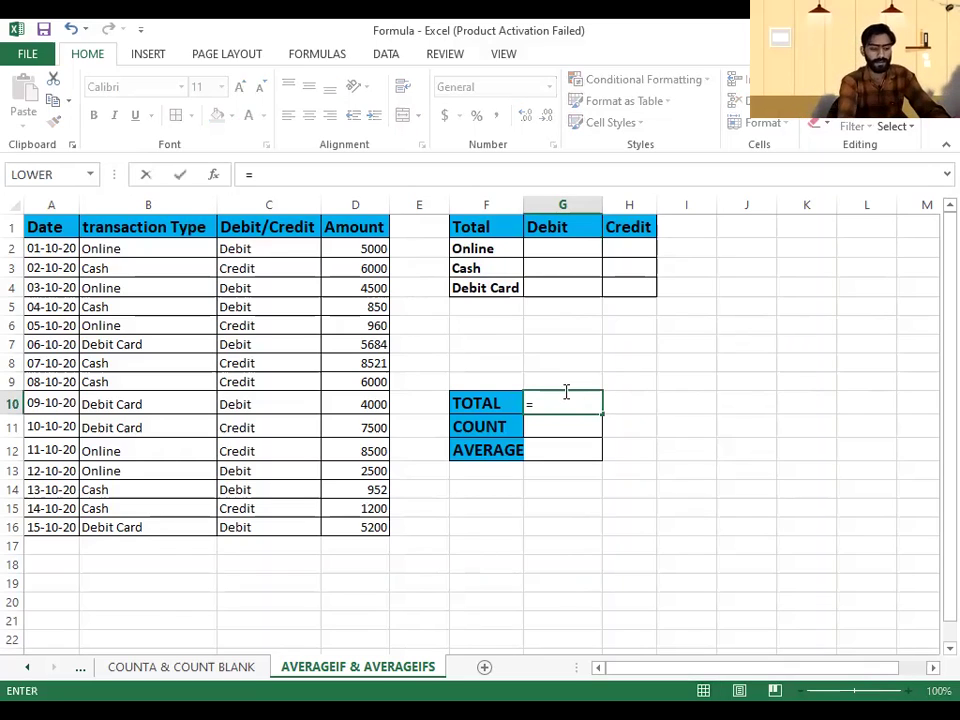
pyautogui.write('SUMIF')
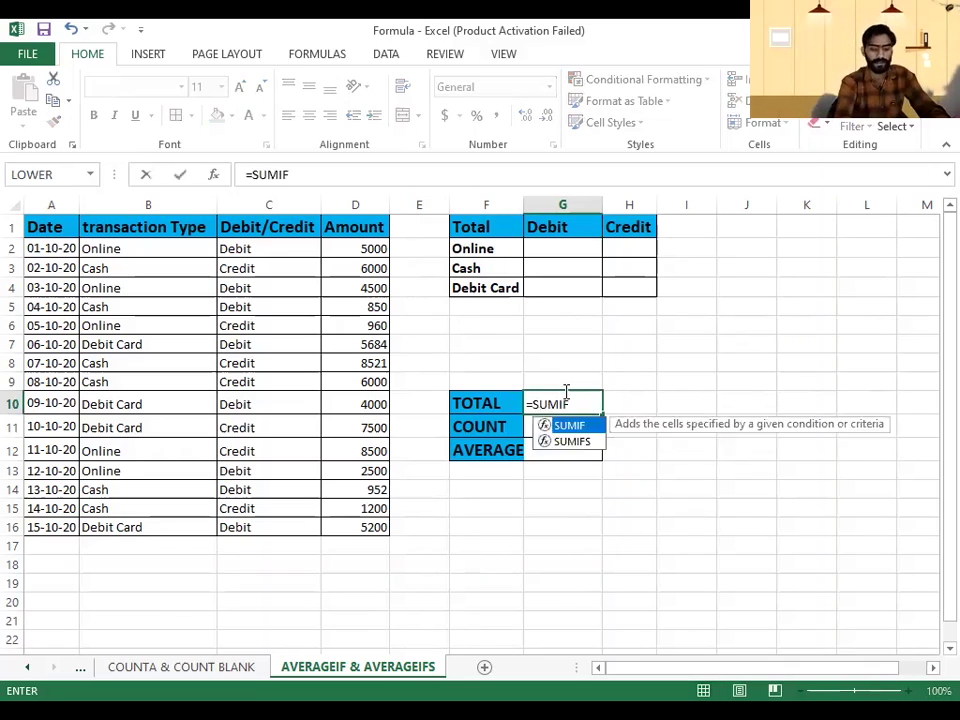
pyautogui.write('(')
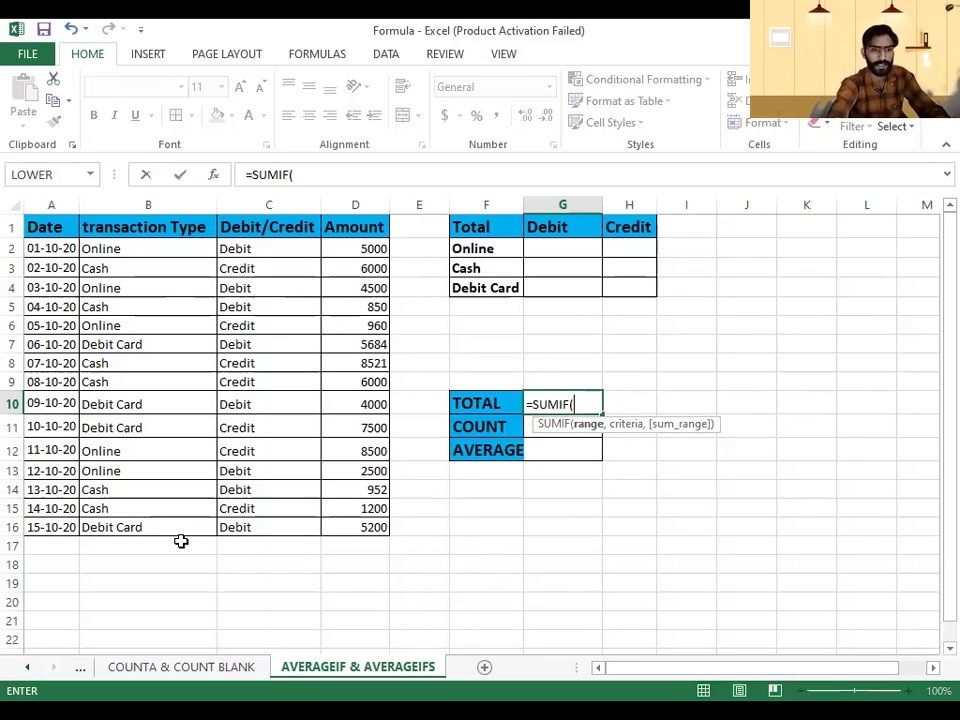
pyautogui.moveTo(148, 248); pyautogui.dragTo(180, 535)
pyautogui.hotkey('shift', 'Up')
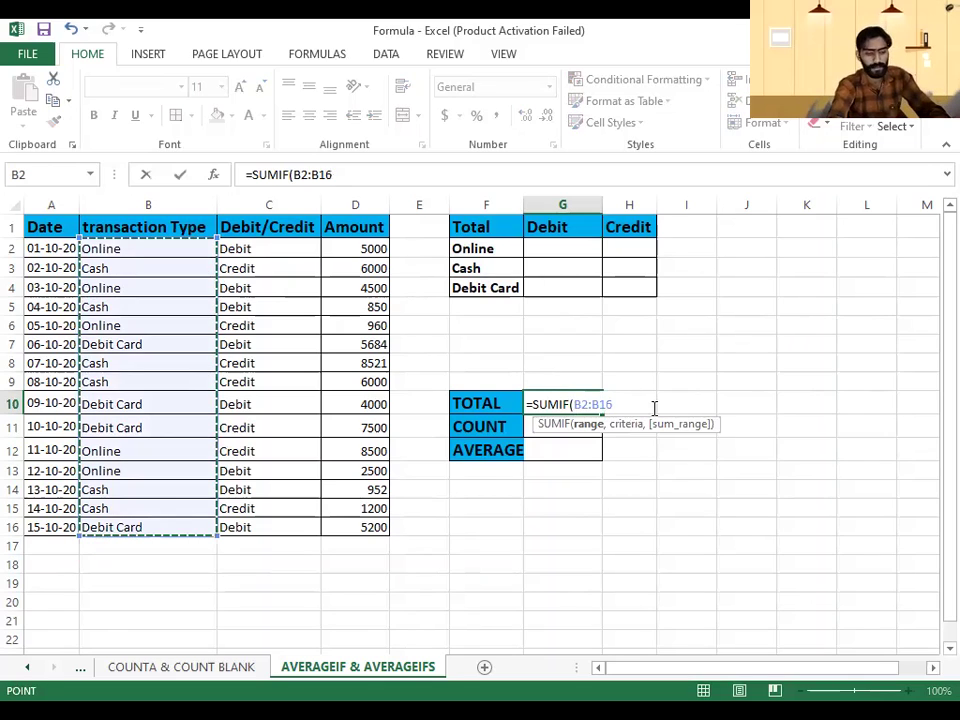
pyautogui.write(',')
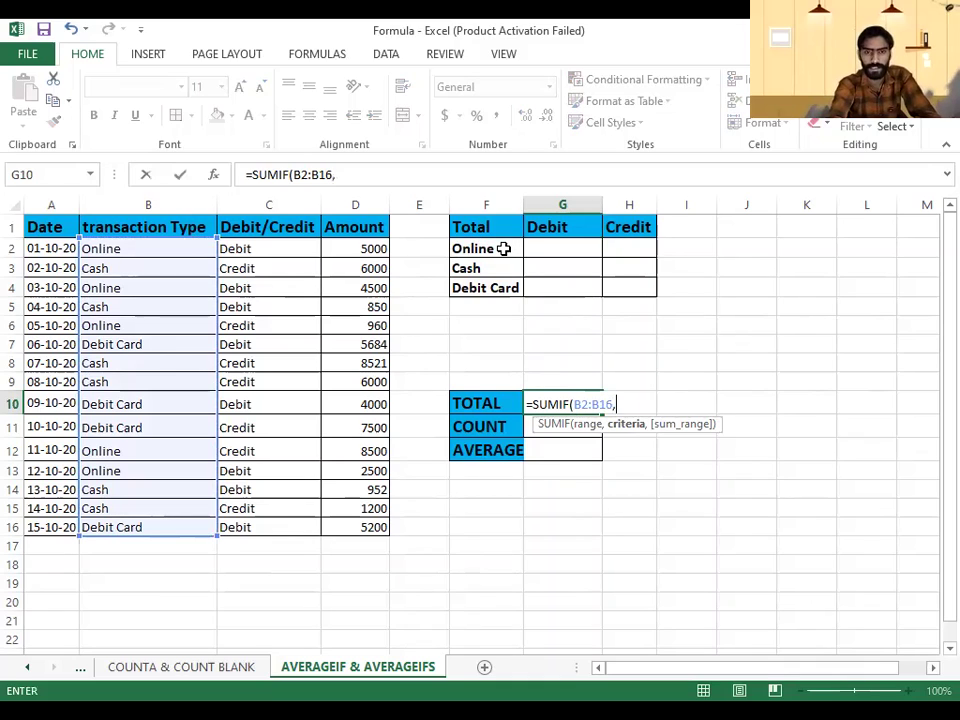
pyautogui.click(503, 248)
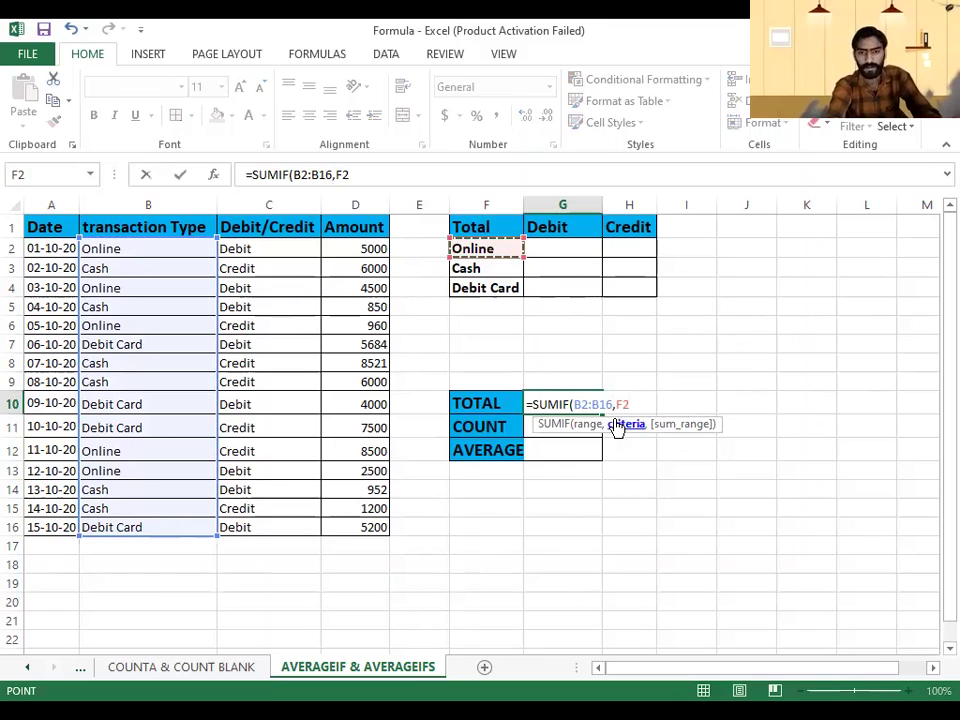
pyautogui.write(',')
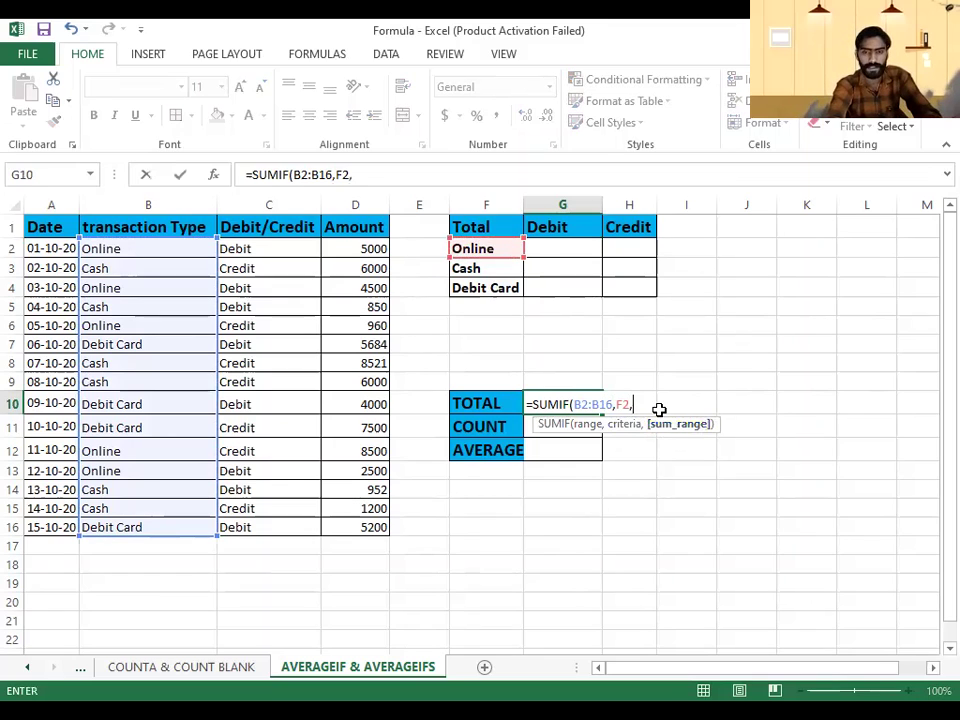
pyautogui.click(356, 248)
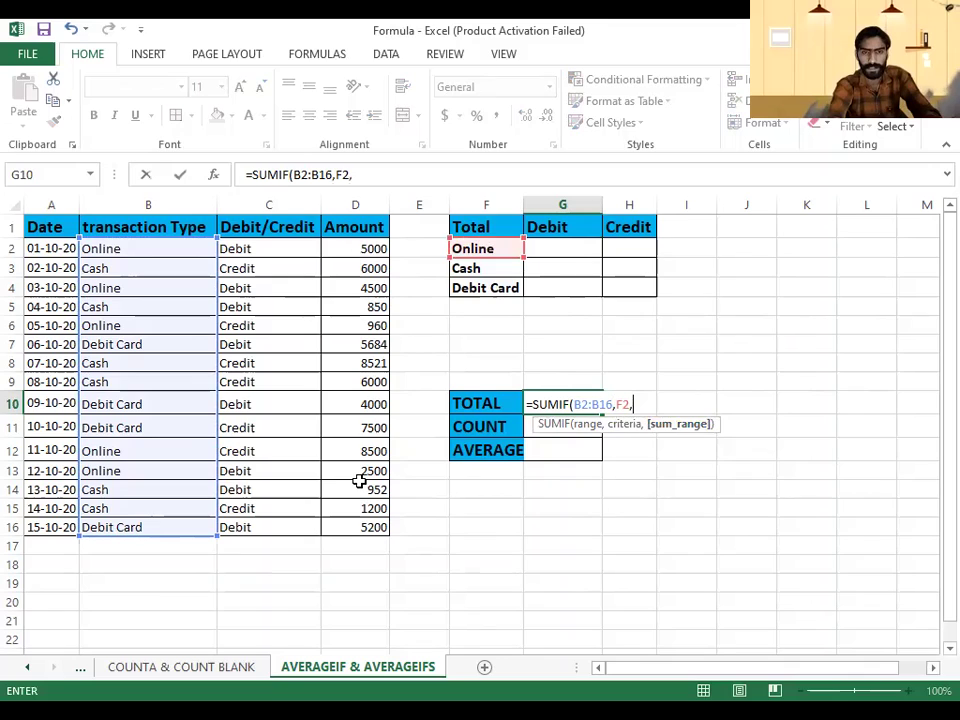
pyautogui.keyDown('shift'); pyautogui.click(369, 525); pyautogui.keyUp('shift')
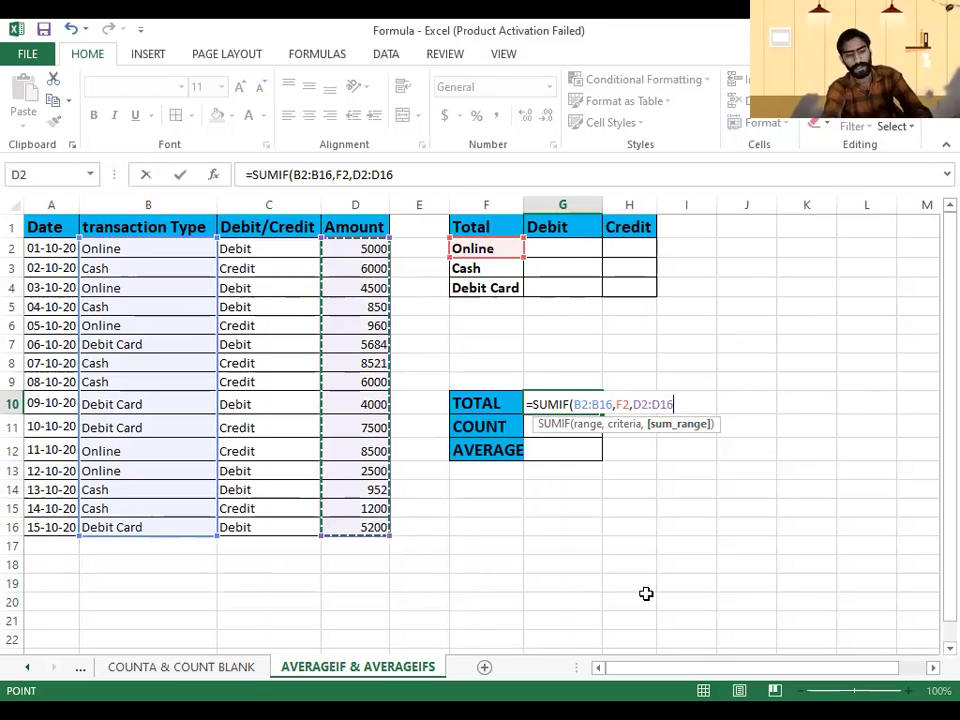
pyautogui.write(')')
pyautogui.press('Return')
pyautogui.click(658, 439)
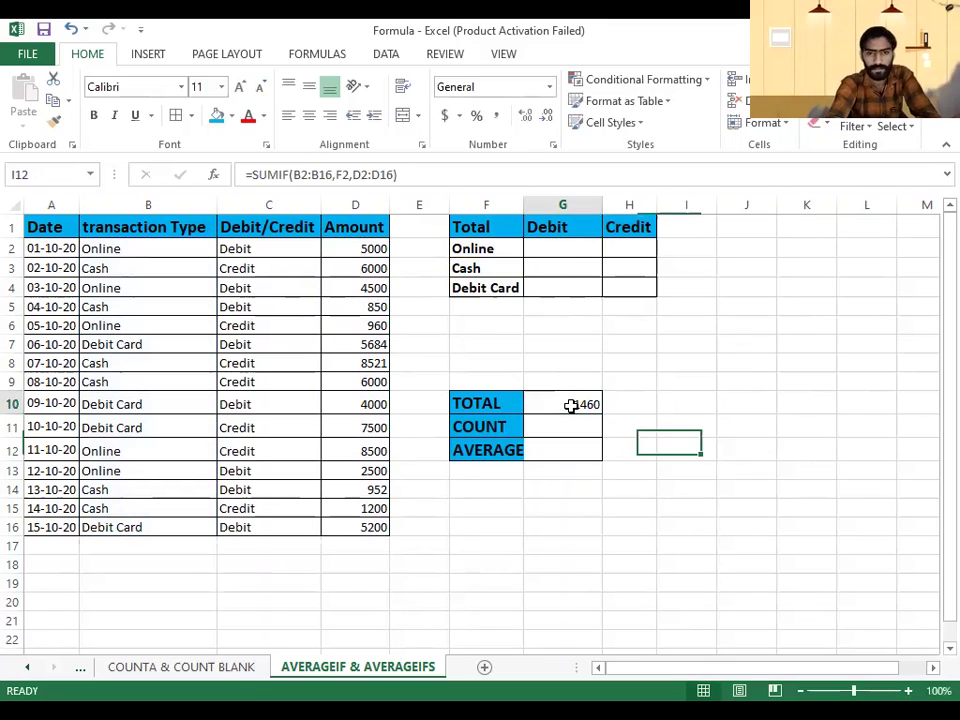
pyautogui.press('Up')
pyautogui.press('Up')
pyautogui.press('Left')
pyautogui.press('Left')
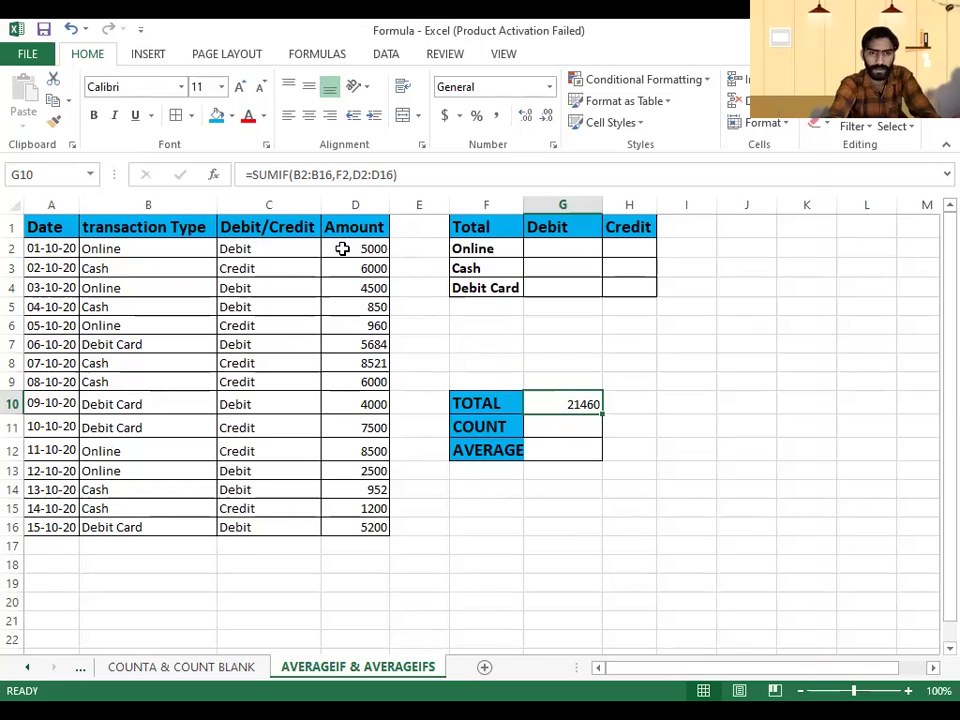
pyautogui.moveTo(342, 248); pyautogui.dragTo(351, 527)
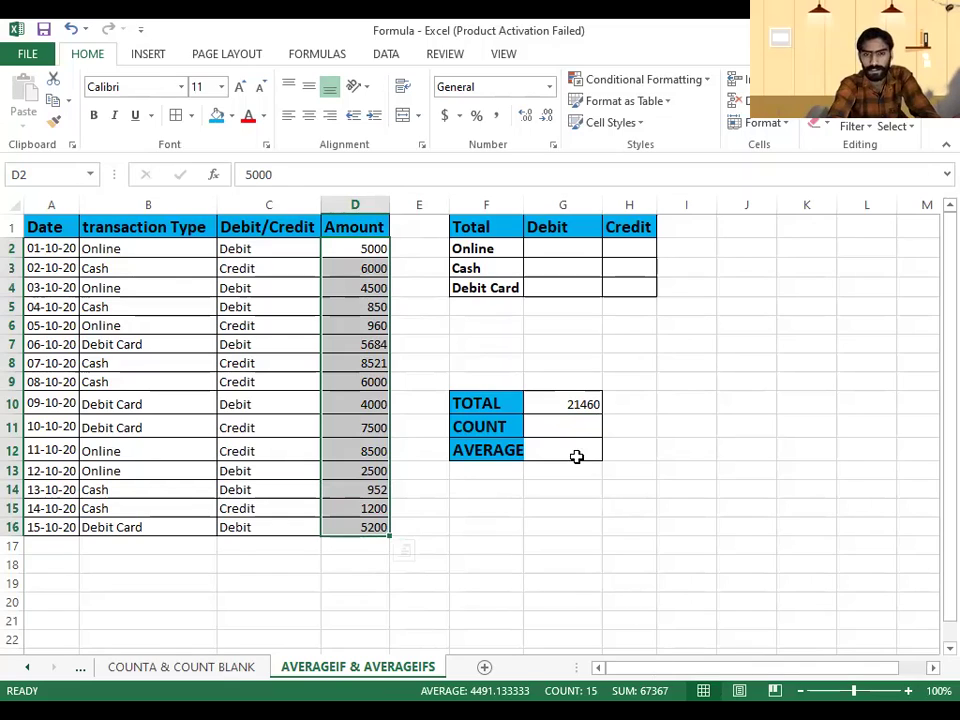
pyautogui.moveTo(355, 500)
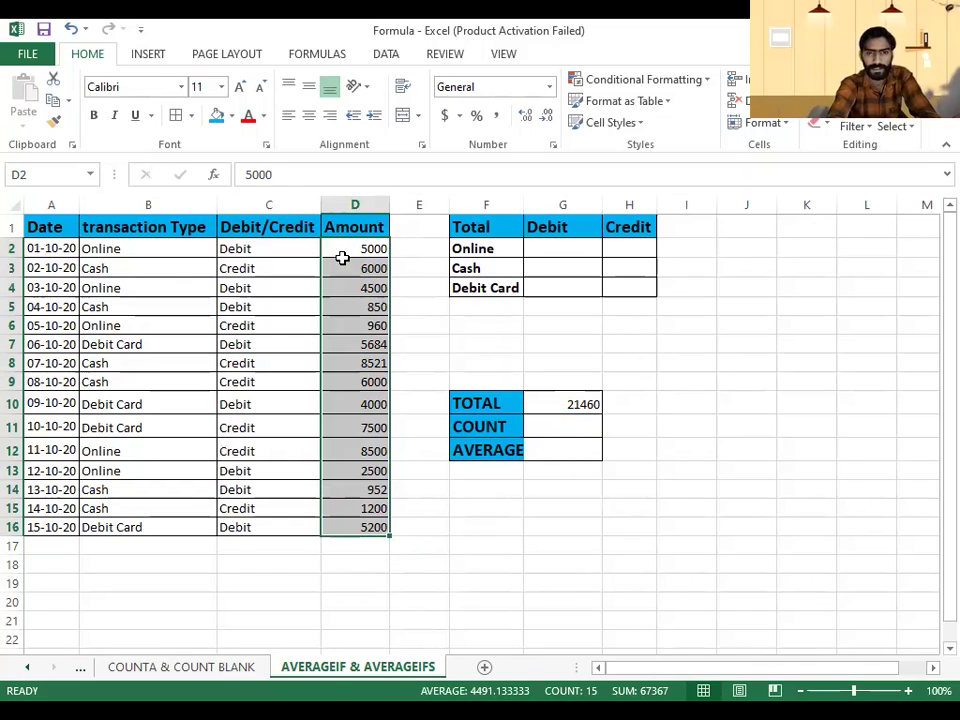
pyautogui.click(575, 431)
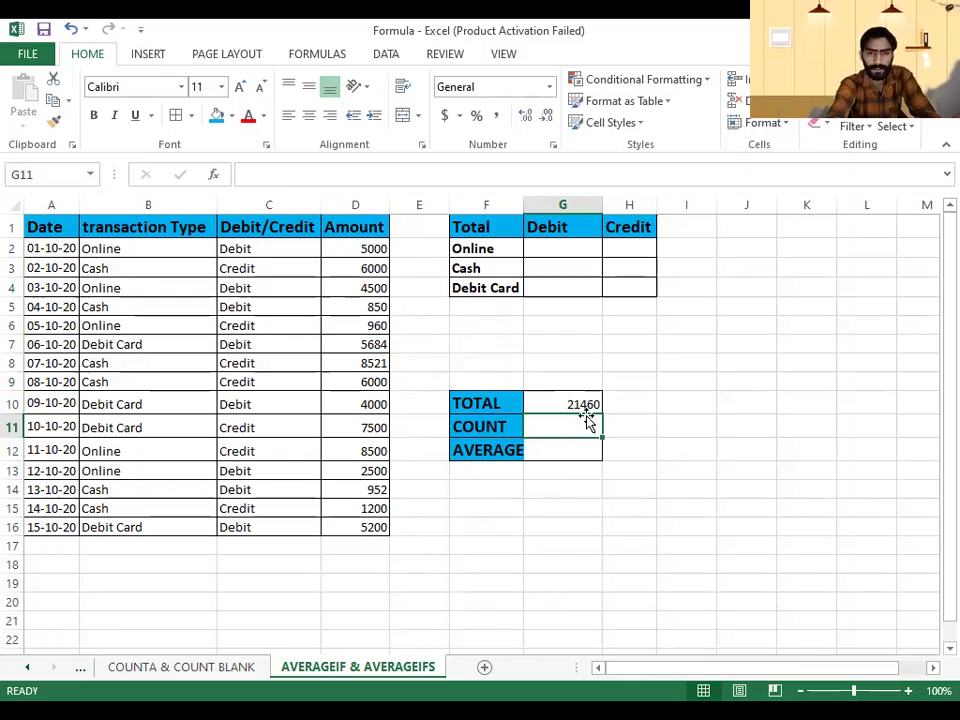
pyautogui.click(492, 256)
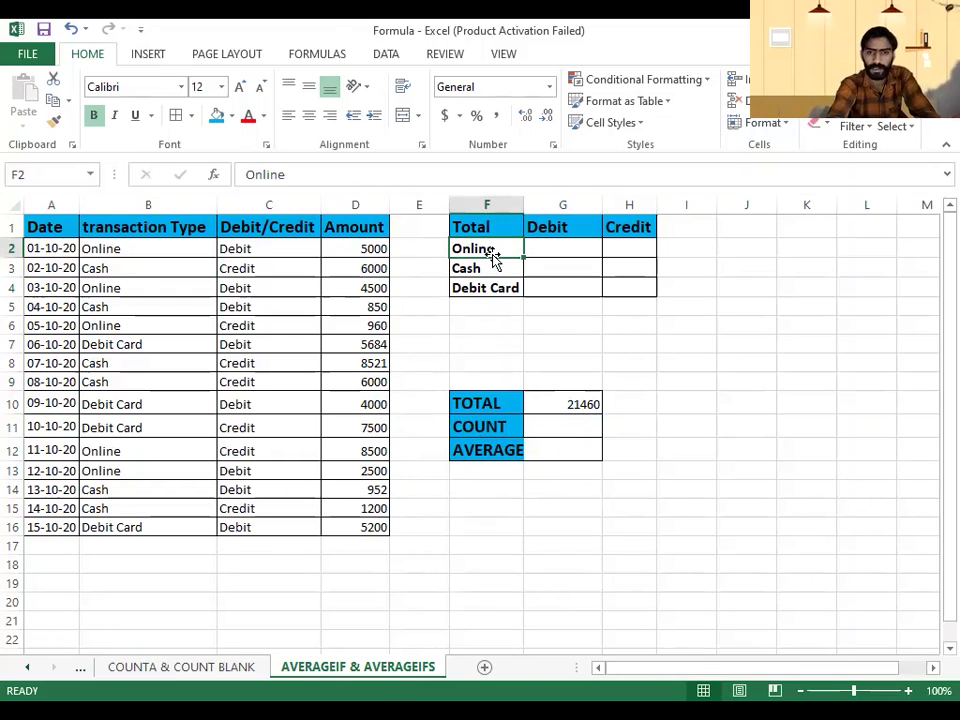
pyautogui.click(547, 424)
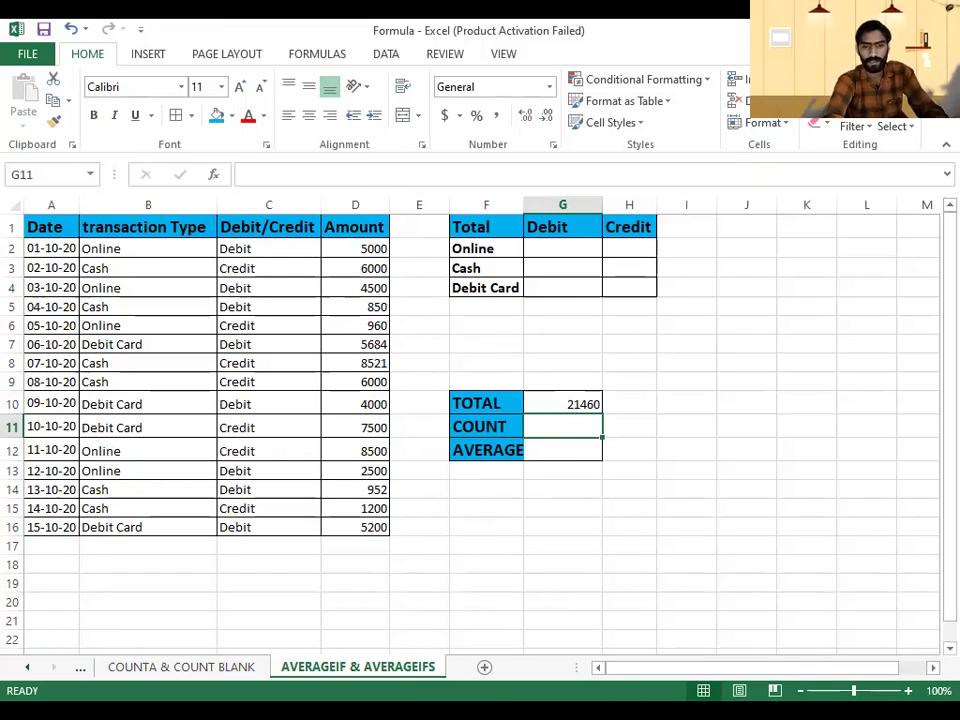
pyautogui.hotkey('alt', 'Tab')
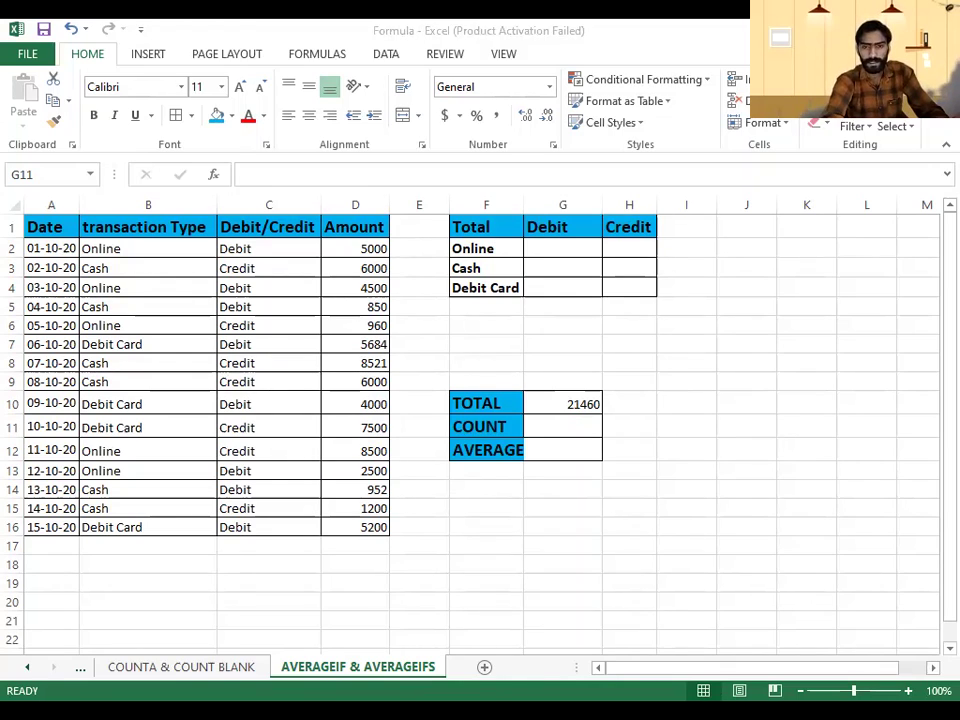
pyautogui.click(573, 430)
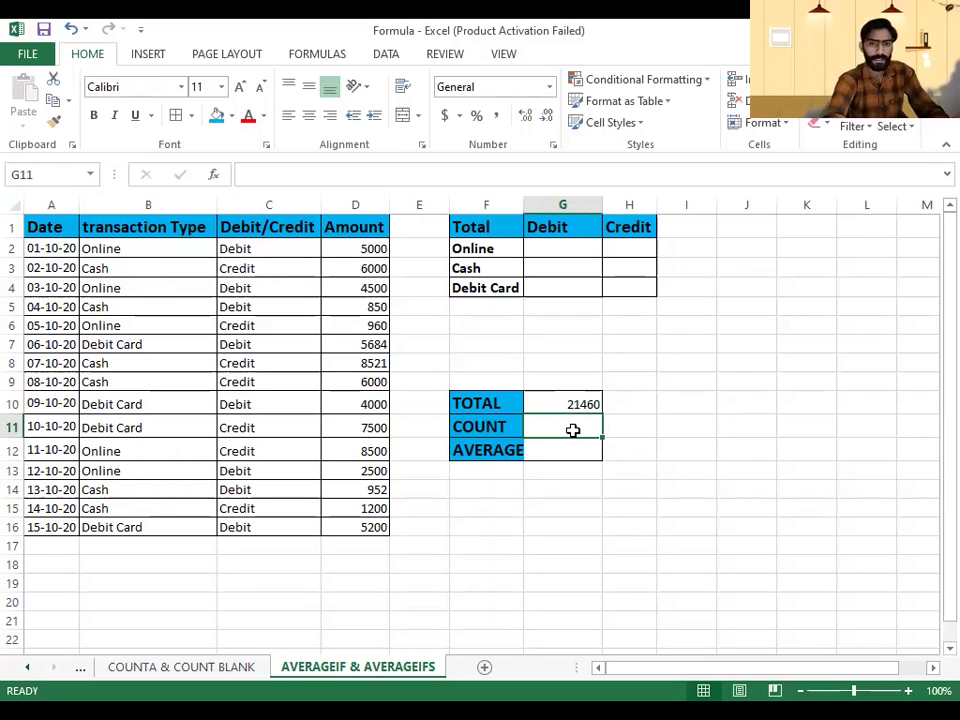
# - Enter =COUNTIF(B2:B16,F2) in G11, counting 5 Online transactions
pyautogui.write('=')
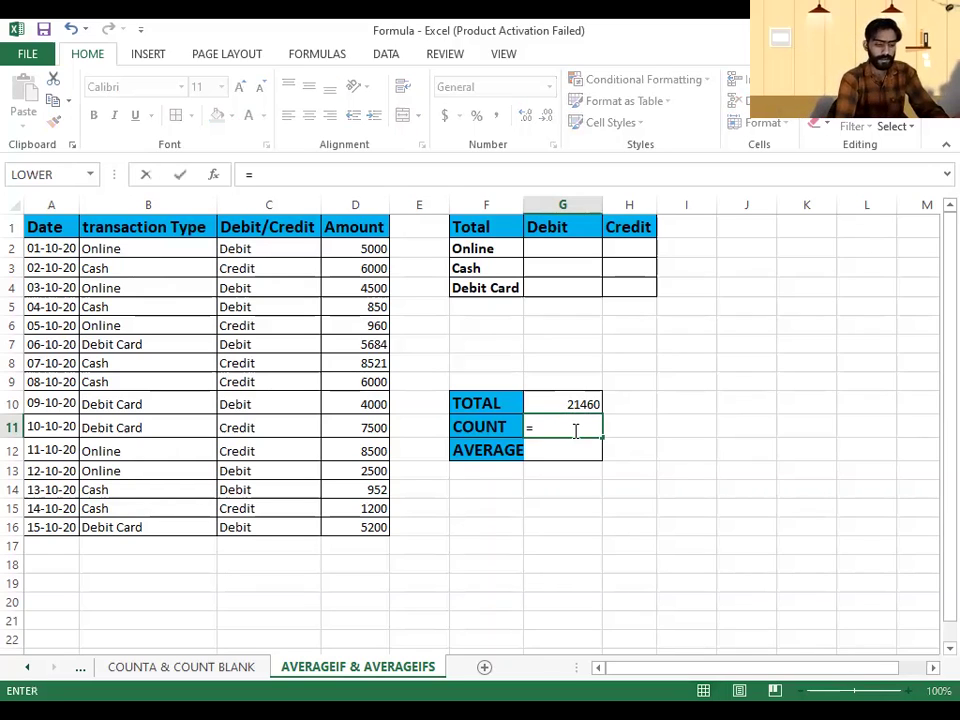
pyautogui.write('COUNT')
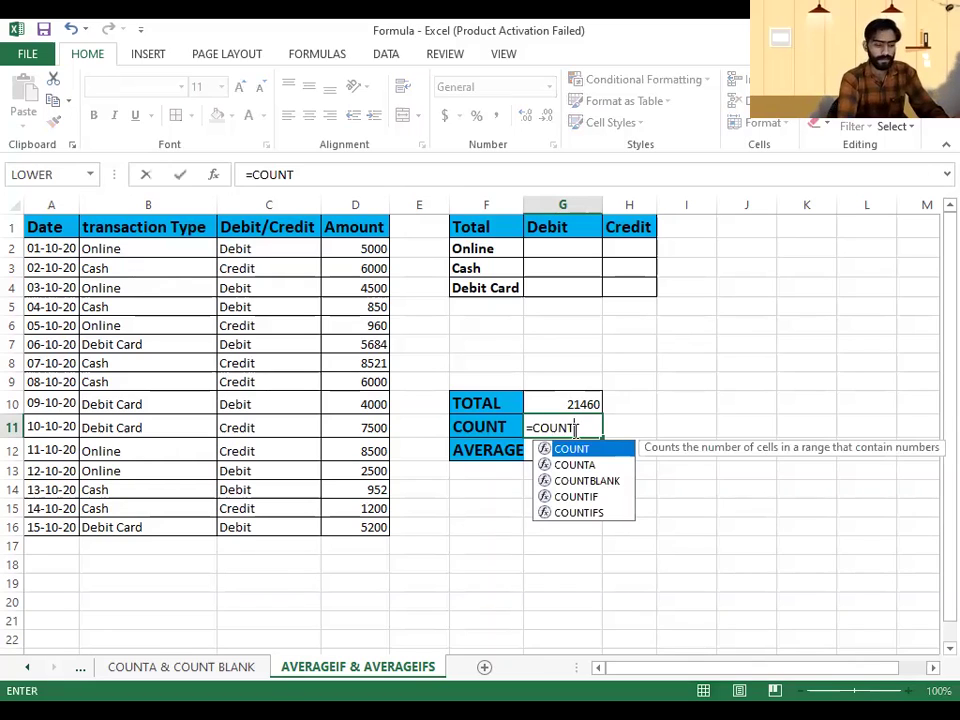
pyautogui.write('IF(')
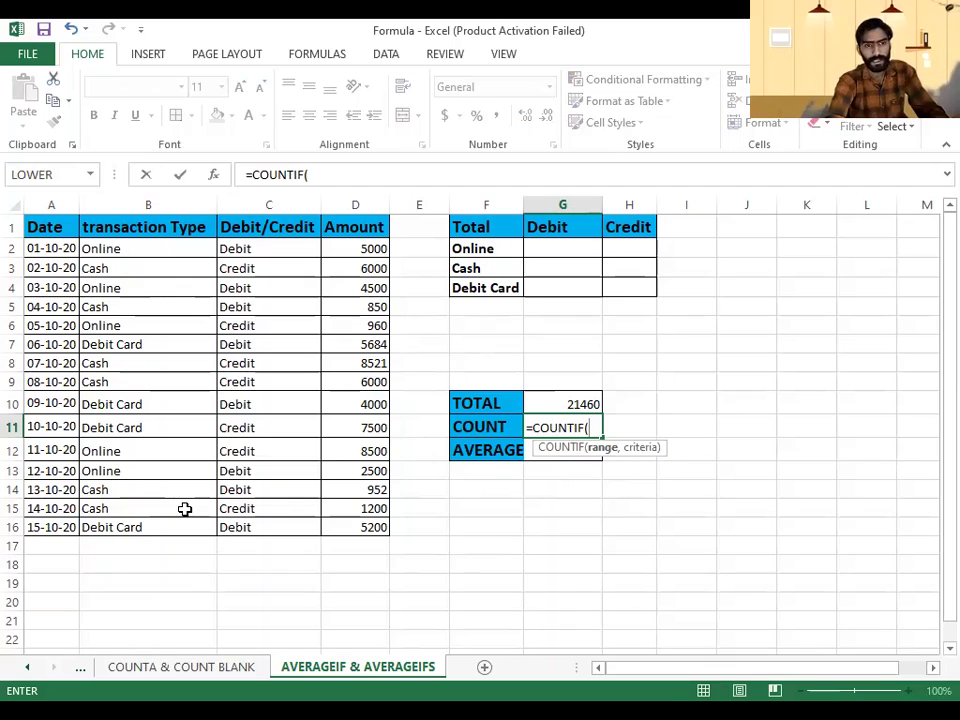
pyautogui.moveTo(148, 248); pyautogui.dragTo(186, 529)
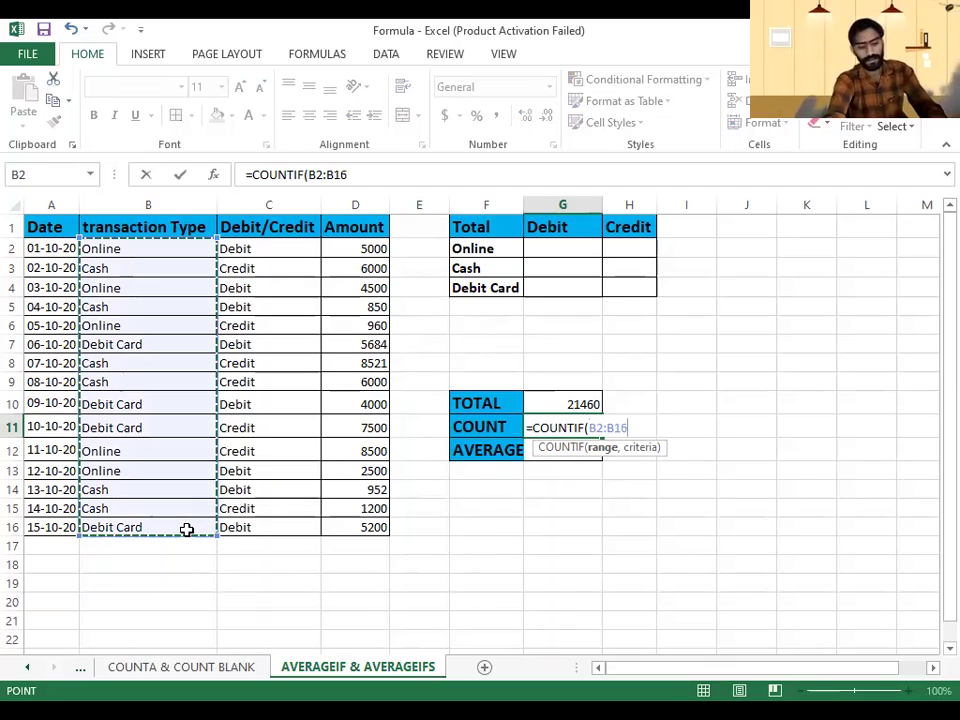
pyautogui.write(',')
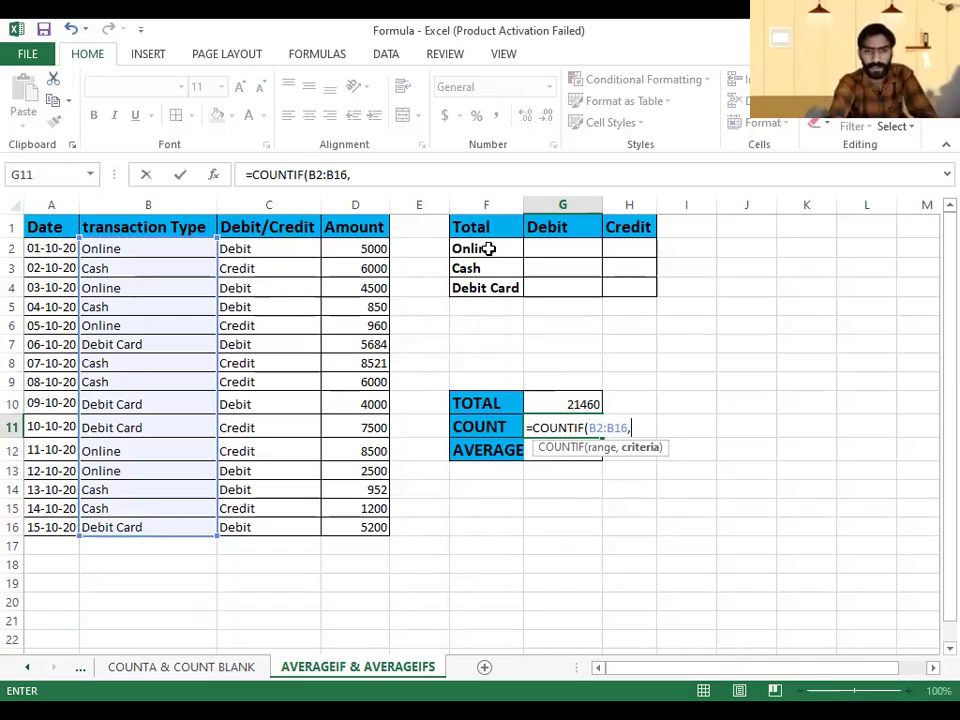
pyautogui.click(484, 248)
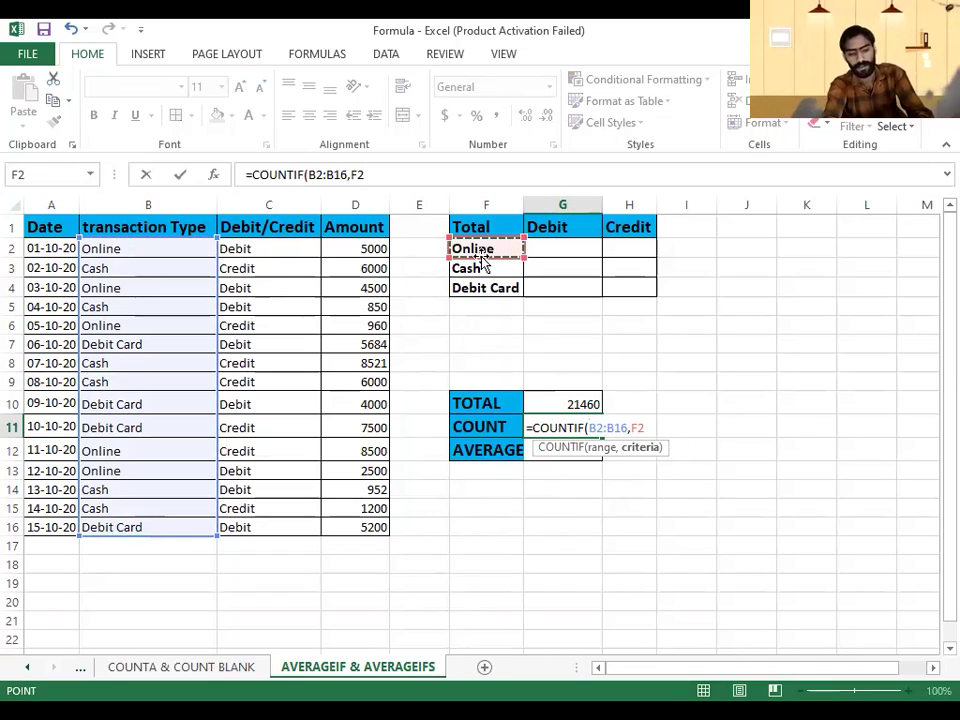
pyautogui.write(')')
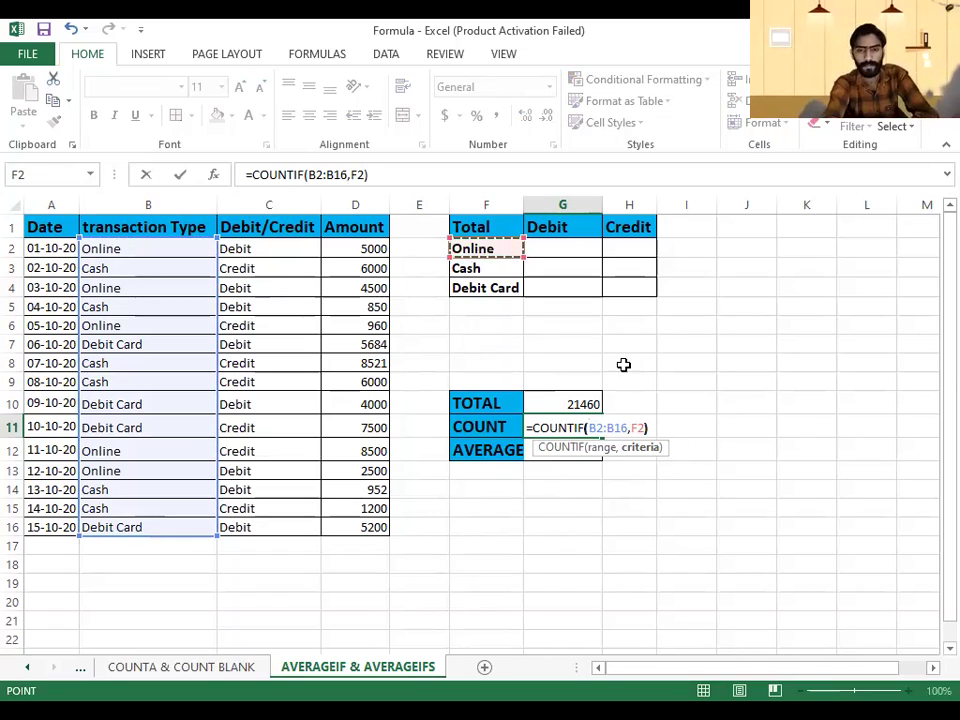
pyautogui.click(662, 407)
pyautogui.click(563, 426)
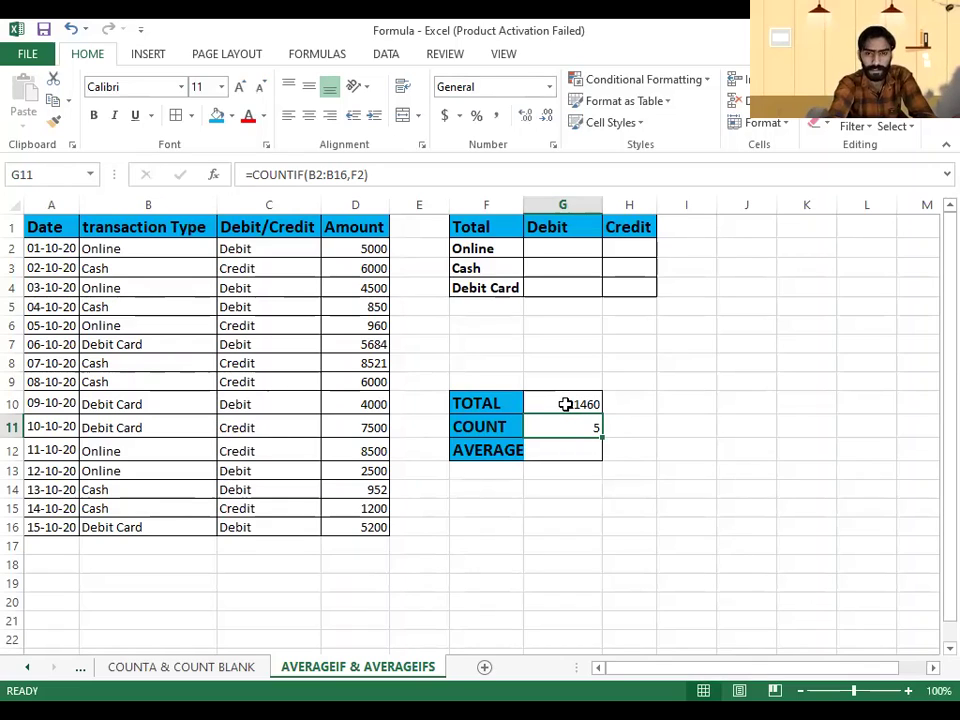
pyautogui.moveTo(566, 404); pyautogui.dragTo(592, 432)
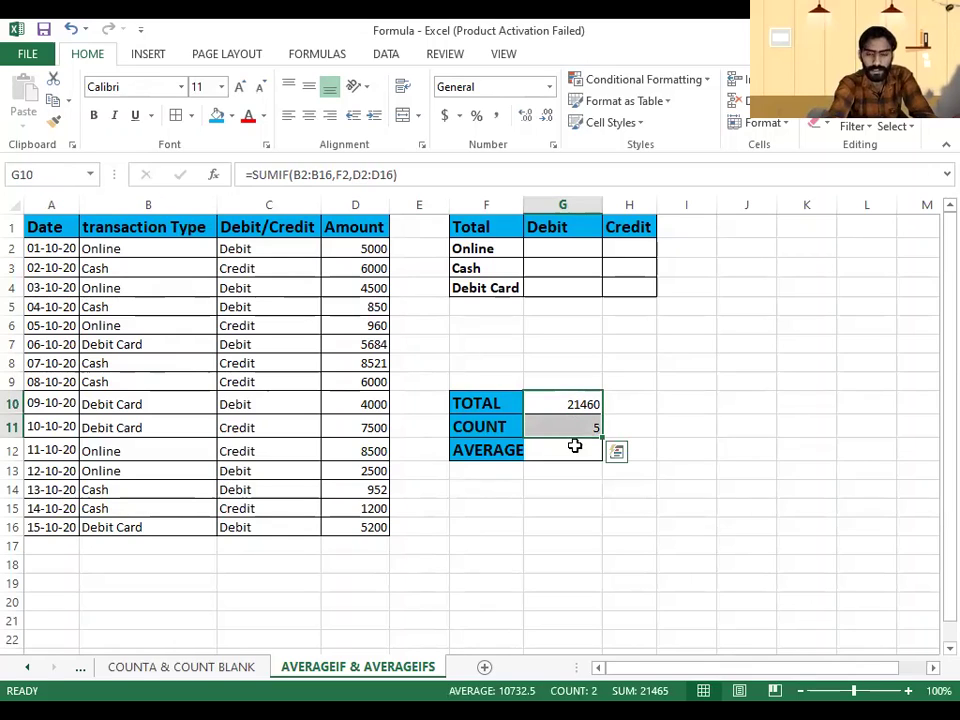
# - Enter =G10/G11 in G12 to get the 4292 average Online amount
pyautogui.click(567, 453)
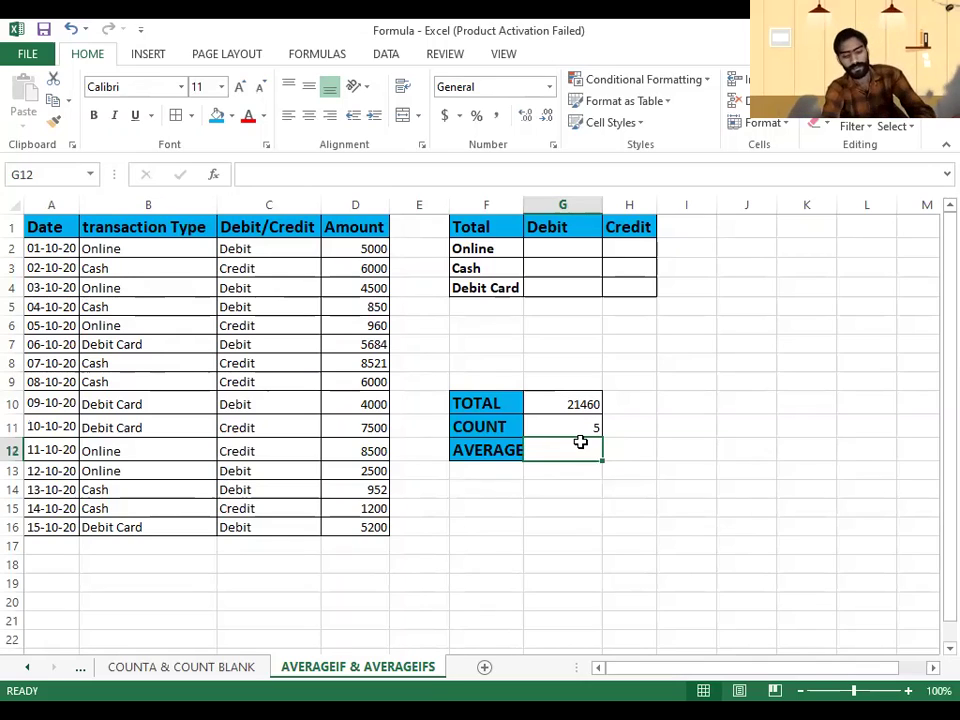
pyautogui.write('=')
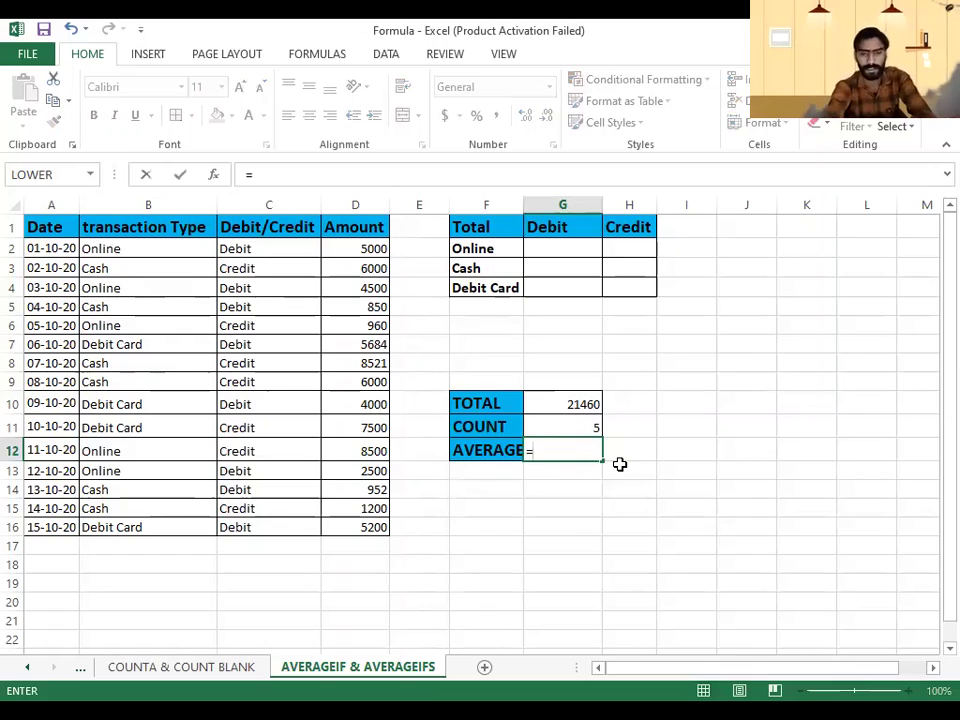
pyautogui.click(568, 401)
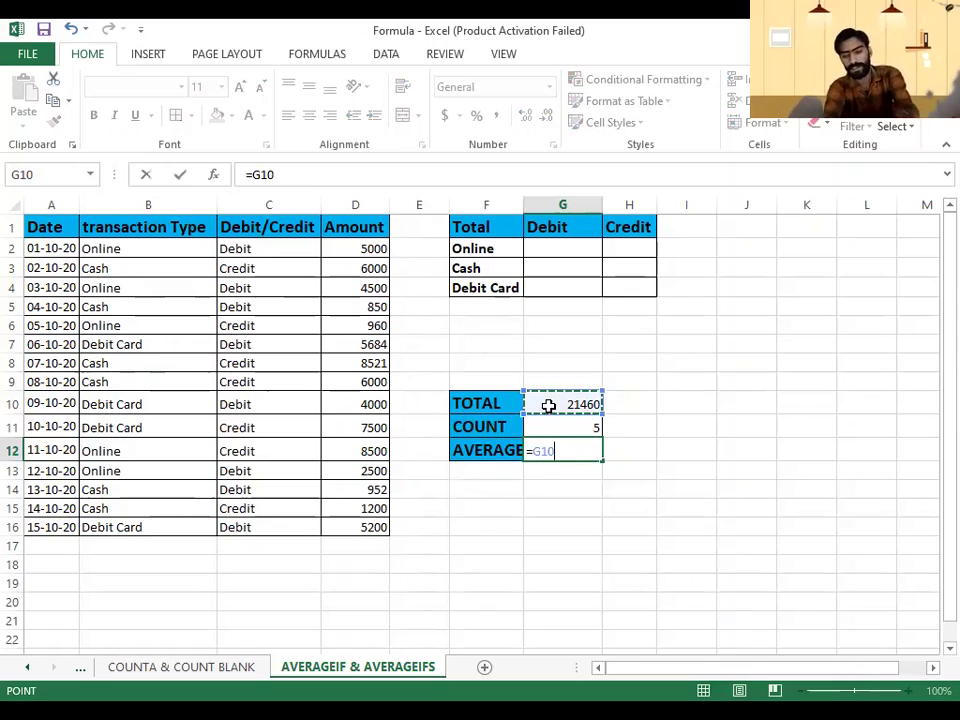
pyautogui.write('/')
pyautogui.click(589, 427)
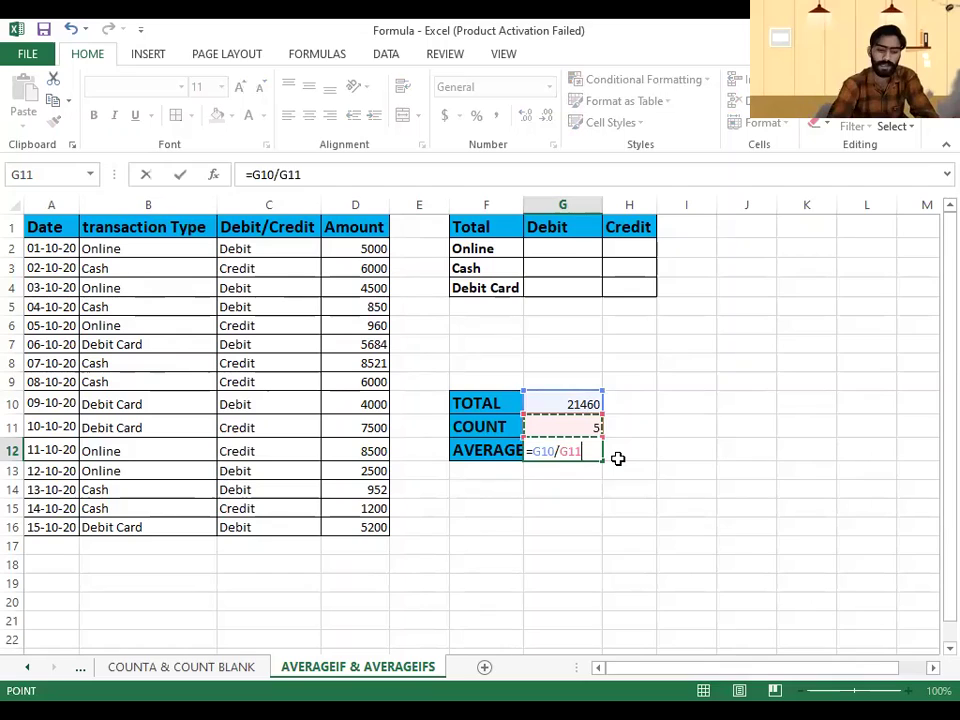
pyautogui.press('Return')
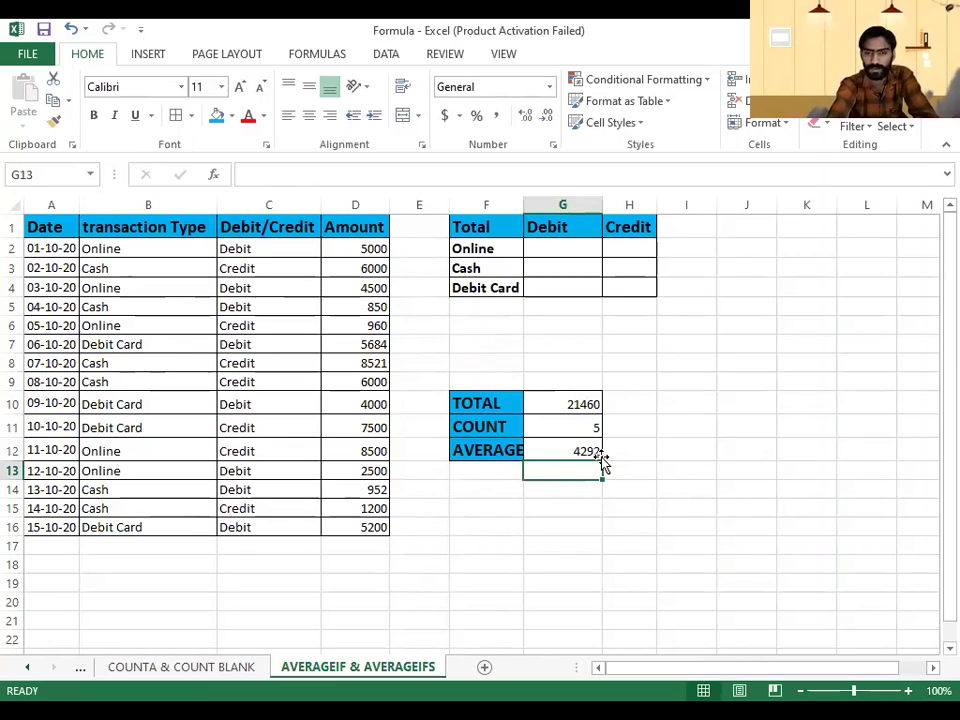
pyautogui.click(591, 404)
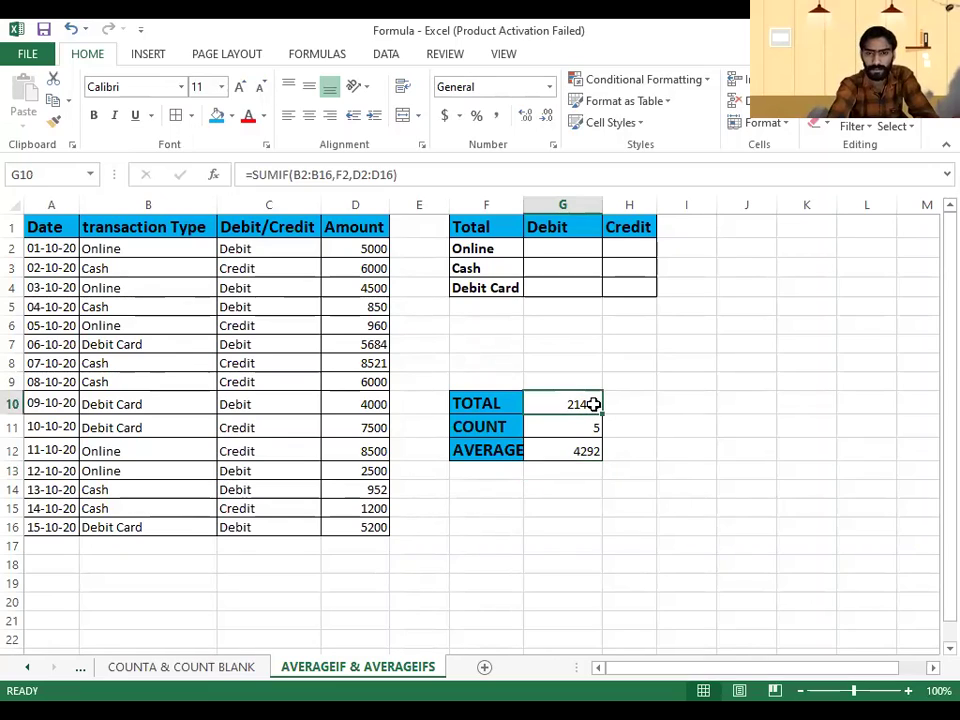
pyautogui.click(636, 423)
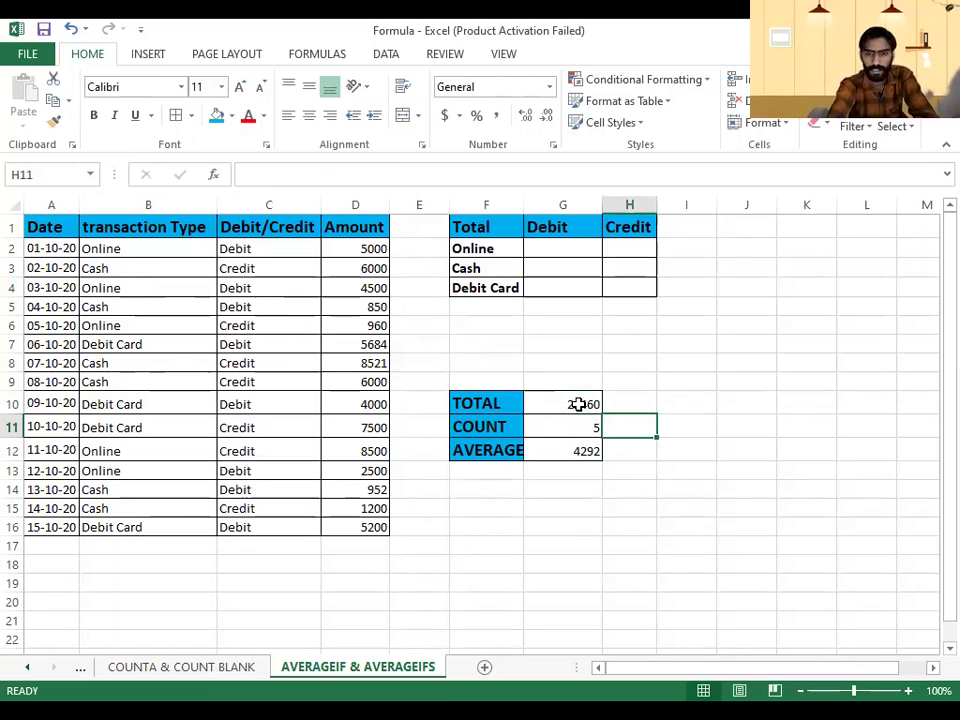
pyautogui.moveTo(580, 404); pyautogui.dragTo(587, 422)
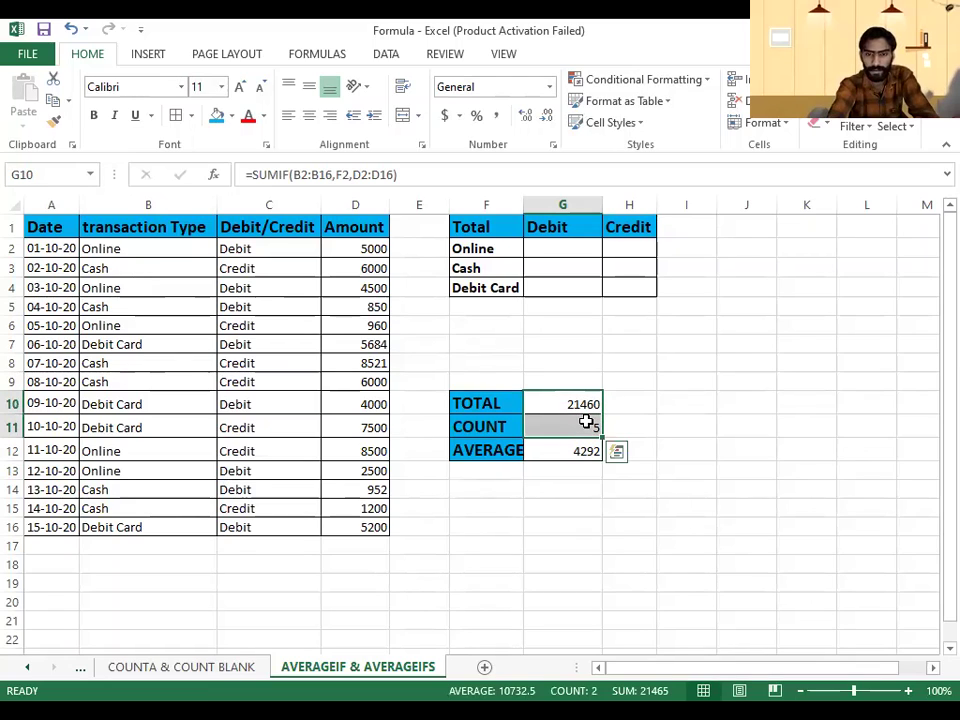
pyautogui.click(685, 404)
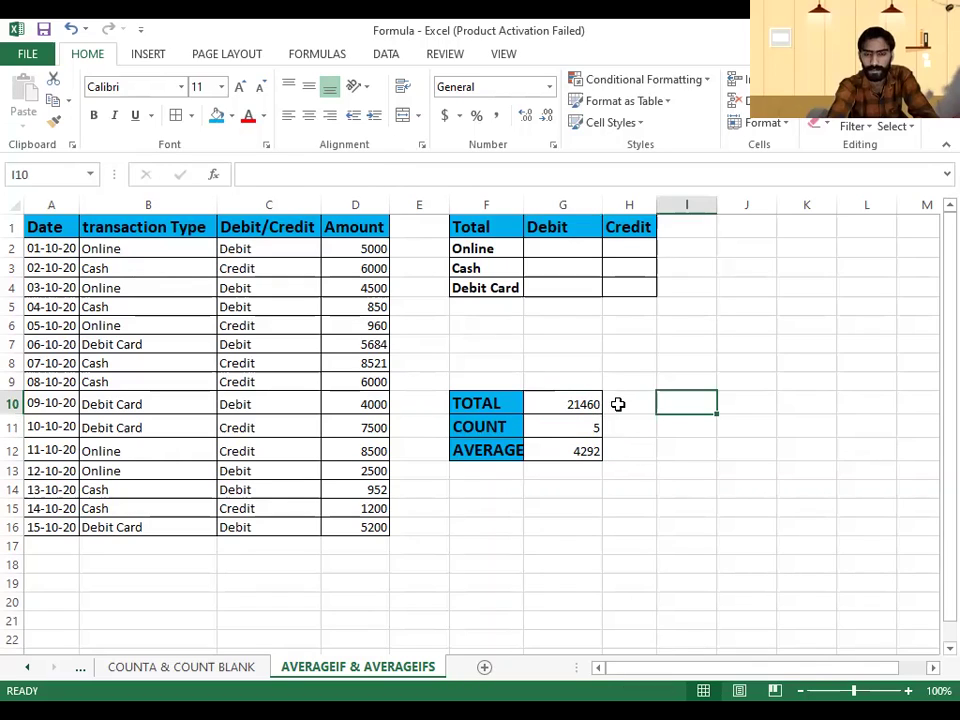
pyautogui.press('Left')
pyautogui.press('Left')
pyautogui.click(620, 404)
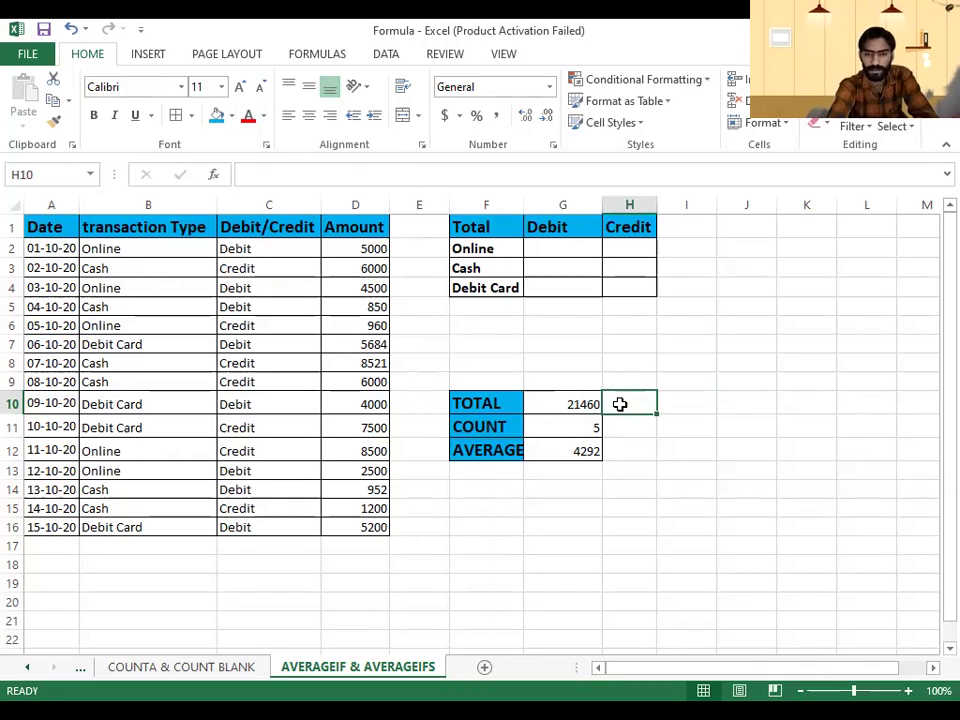
pyautogui.click(598, 451)
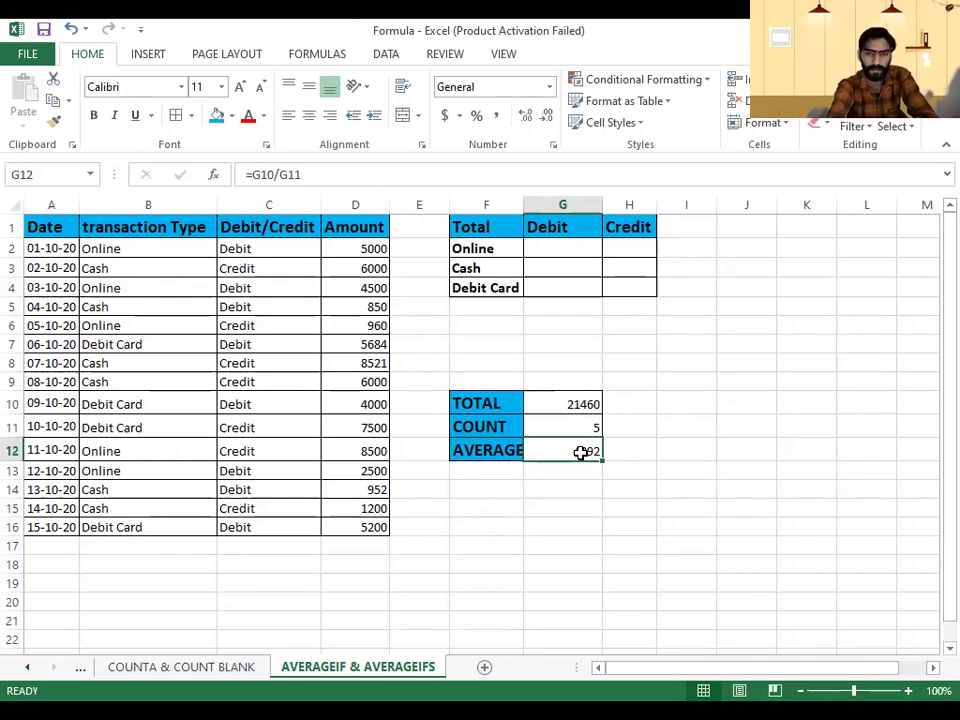
pyautogui.doubleClick(581, 452)
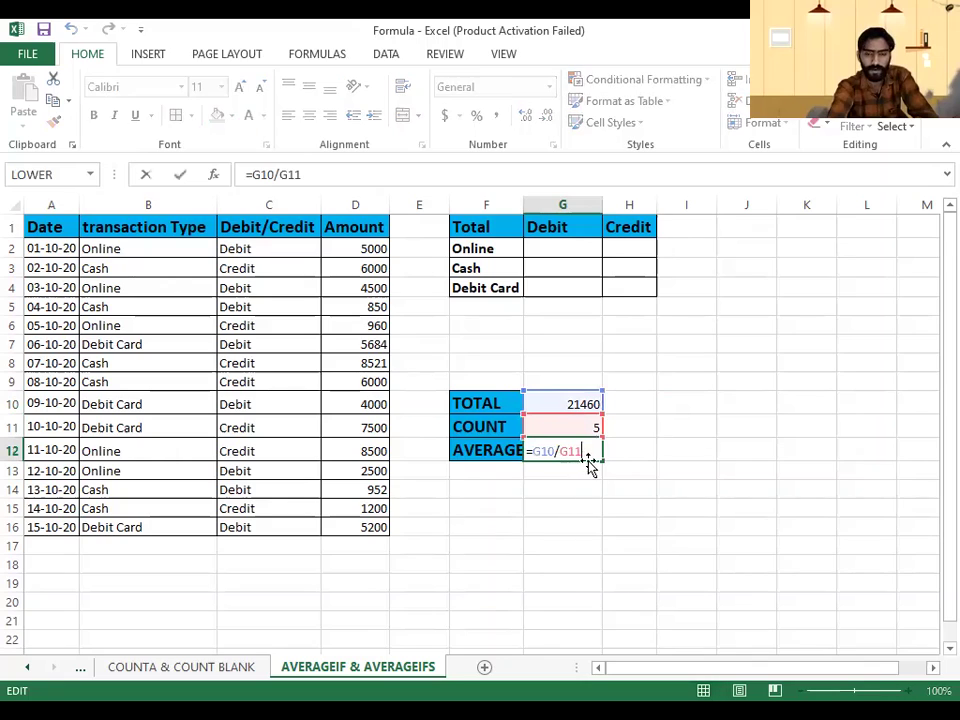
pyautogui.click(680, 450)
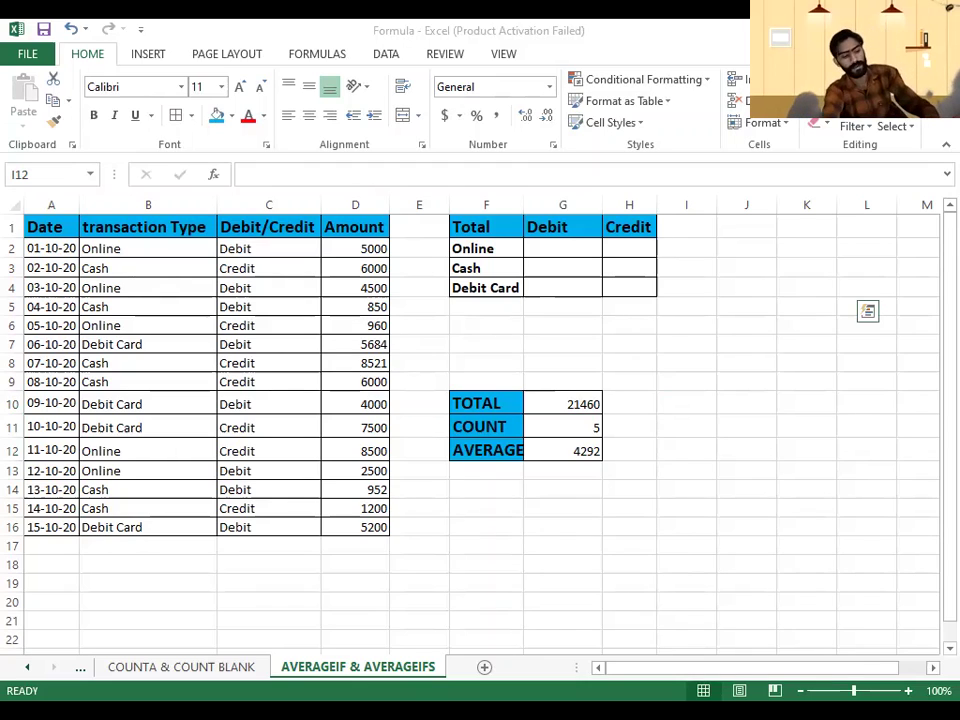
# - Paste a Total/Debit table copy at J1, empty K2:K4 and widen column K
pyautogui.hotkey('ctrl', 'c')
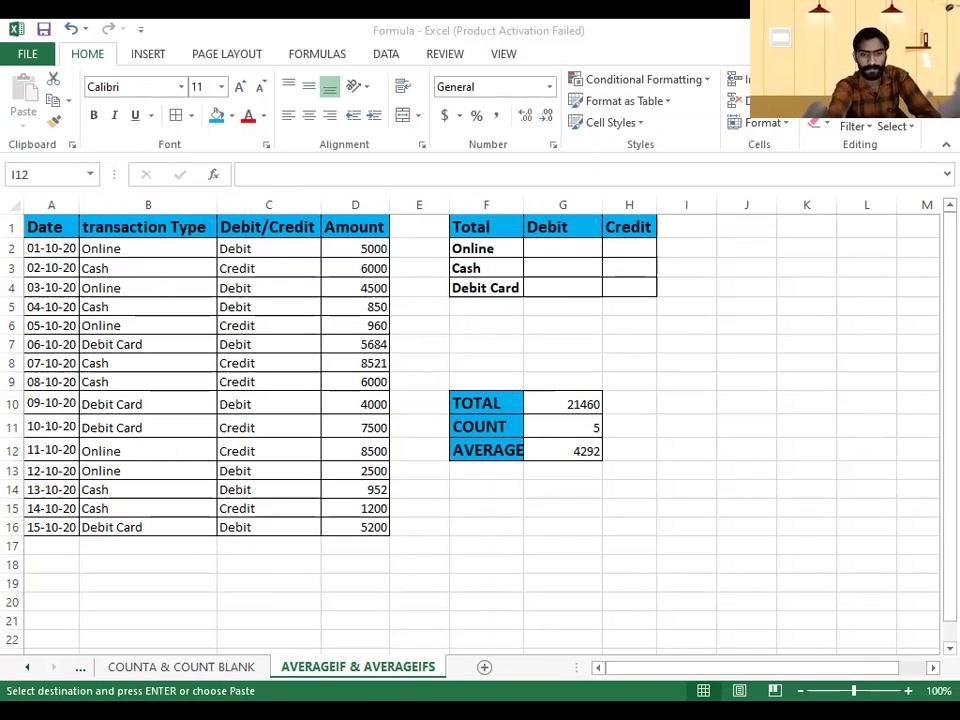
pyautogui.click(740, 228)
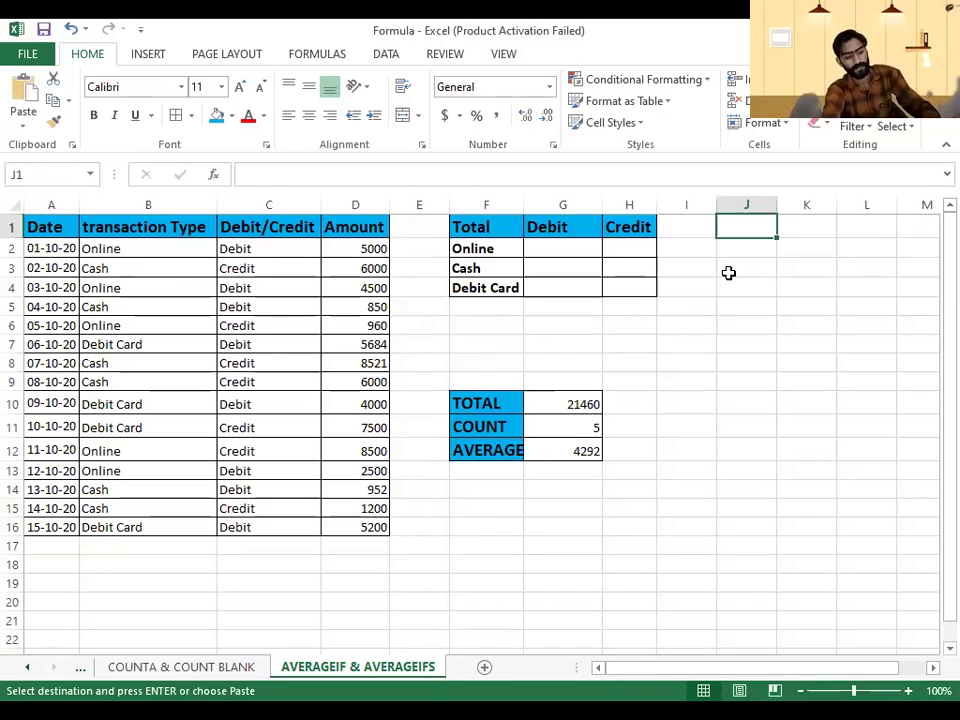
pyautogui.hotkey('ctrl', 'v')
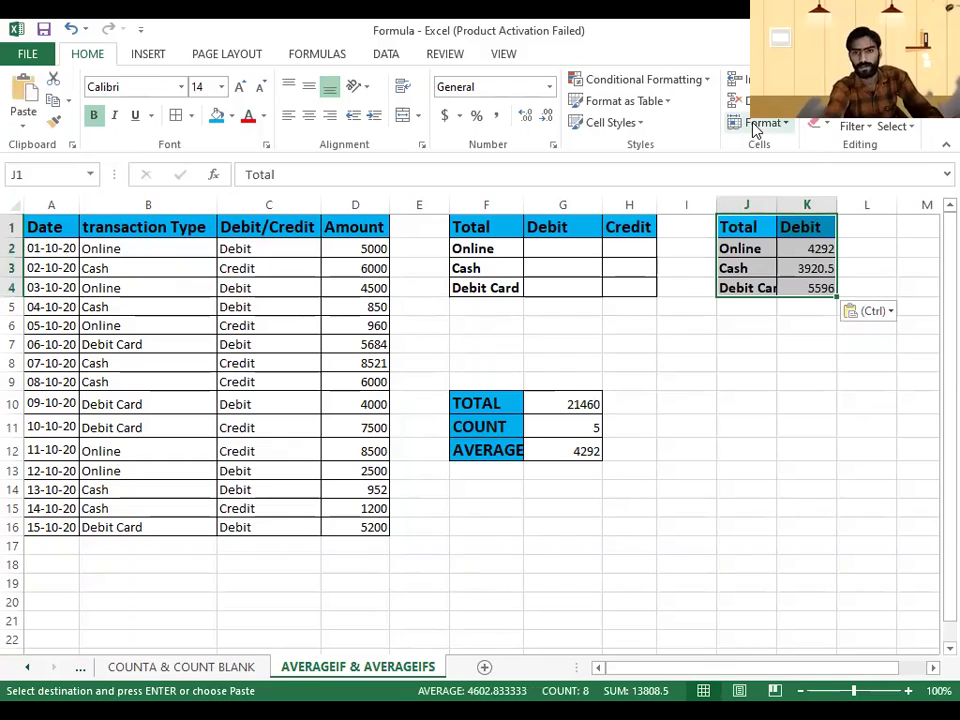
pyautogui.click(762, 122)
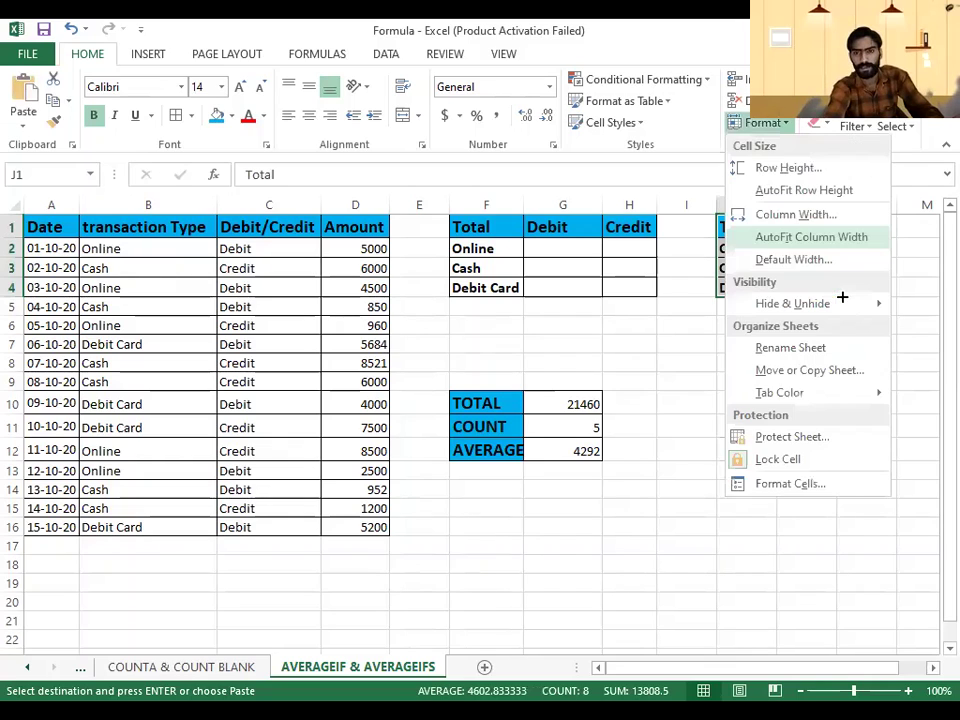
pyautogui.moveTo(815, 248); pyautogui.dragTo(822, 278)
pyautogui.press('Delete')
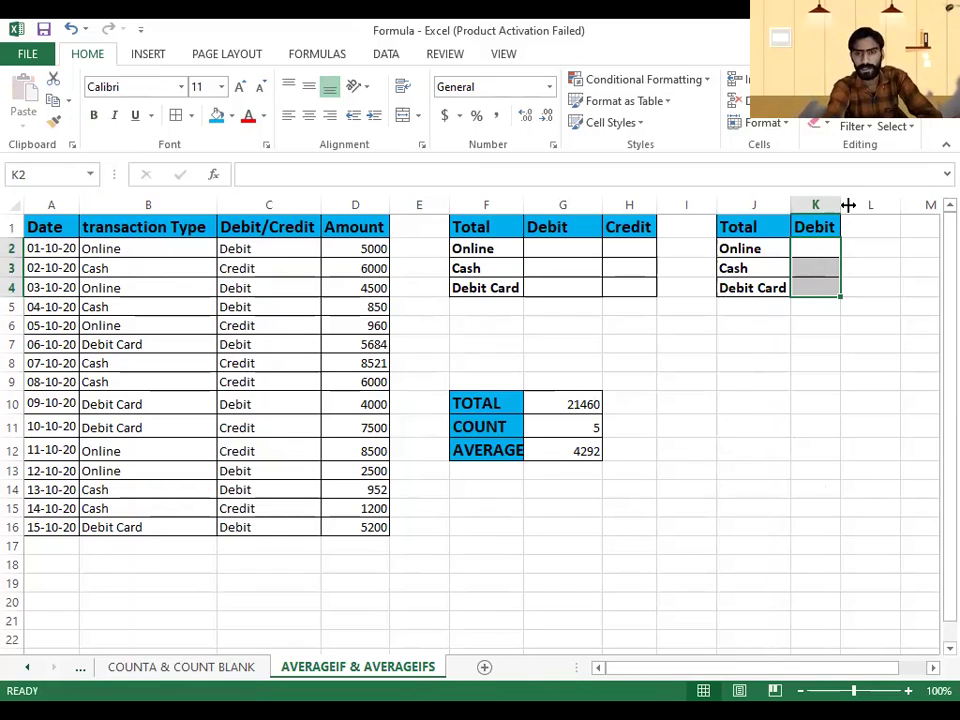
pyautogui.moveTo(841, 204); pyautogui.dragTo(855, 204)
pyautogui.click(802, 249)
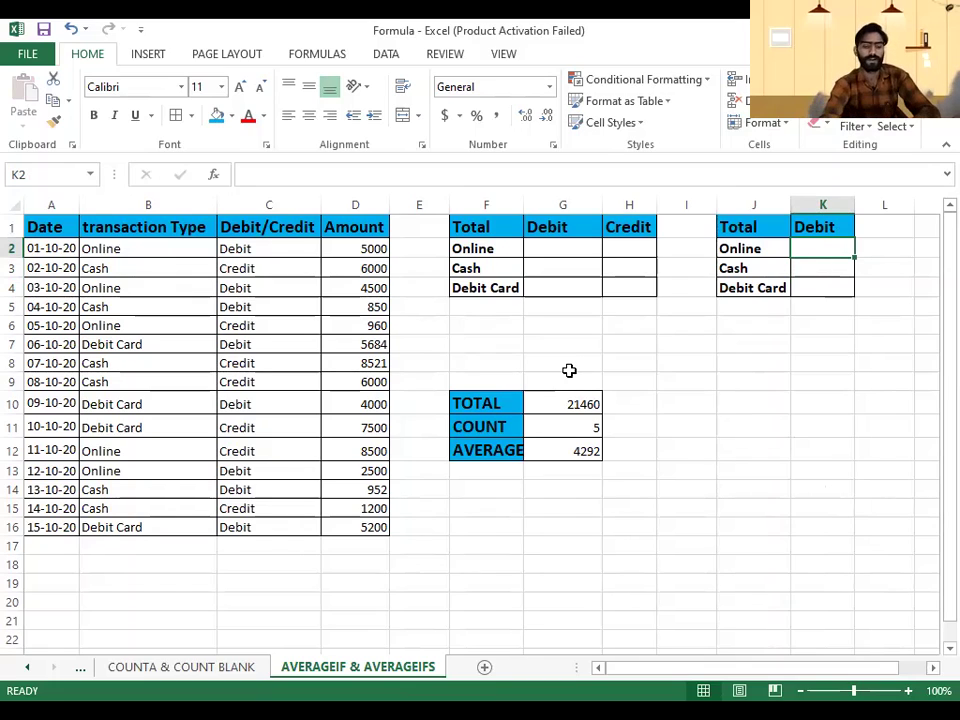
# - Begin the formula =AVERAGEIF( in the Online Debit cell K2
pyautogui.write('=')
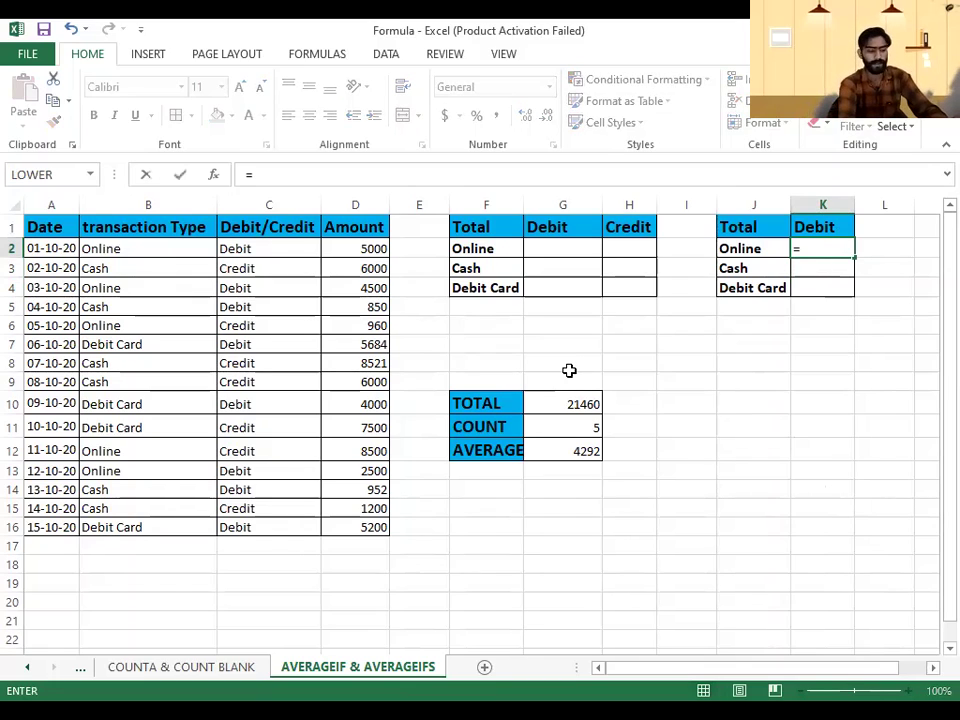
pyautogui.write('AV')
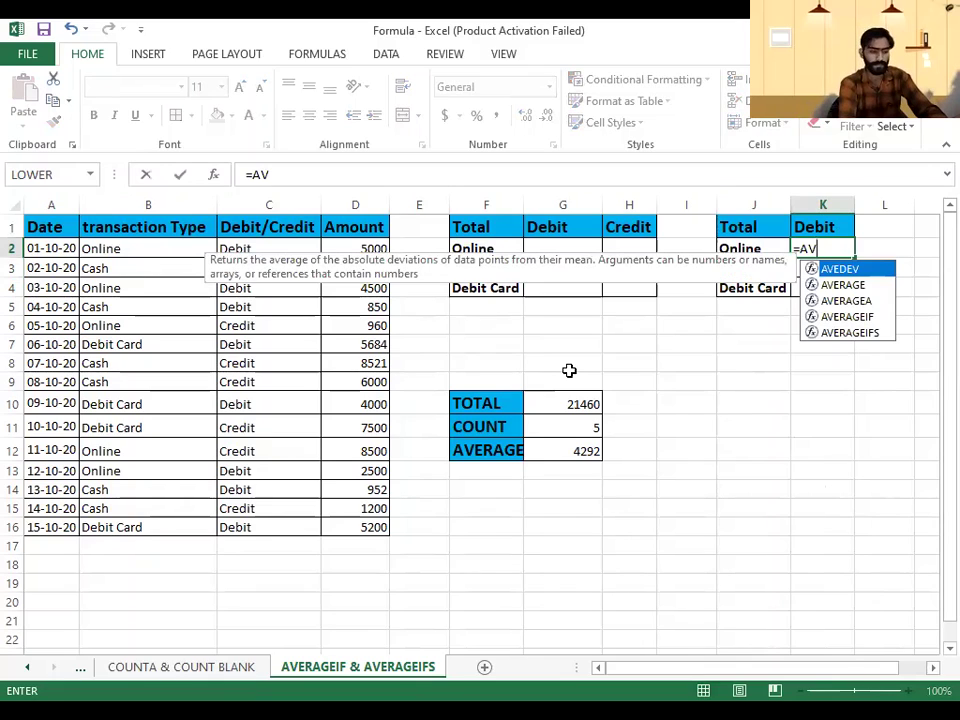
pyautogui.write('E')
pyautogui.write('RAGE')
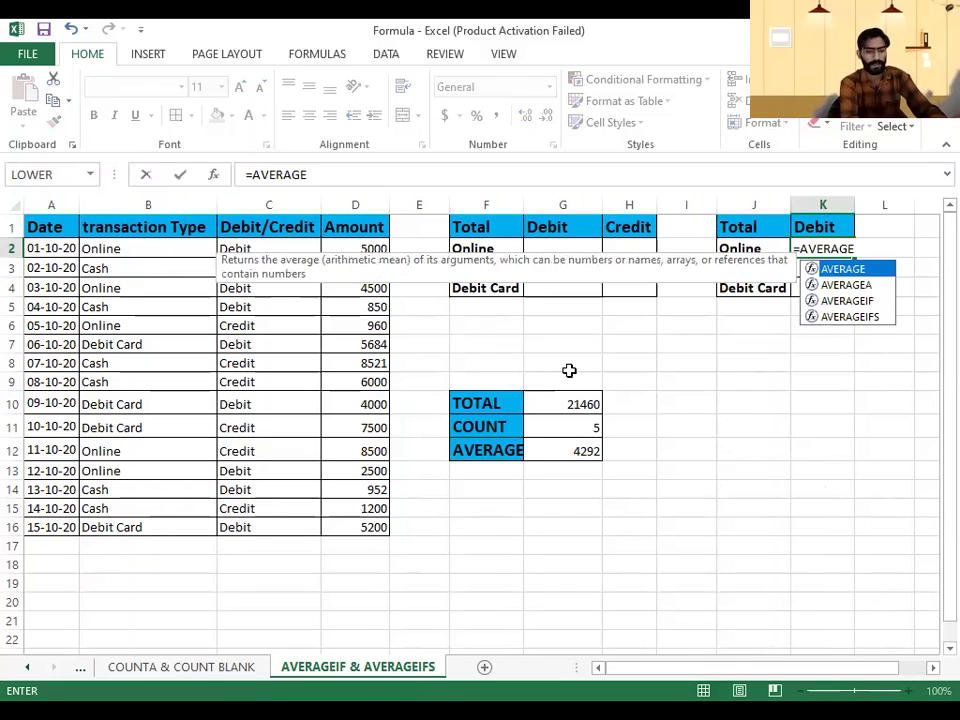
pyautogui.write('IF')
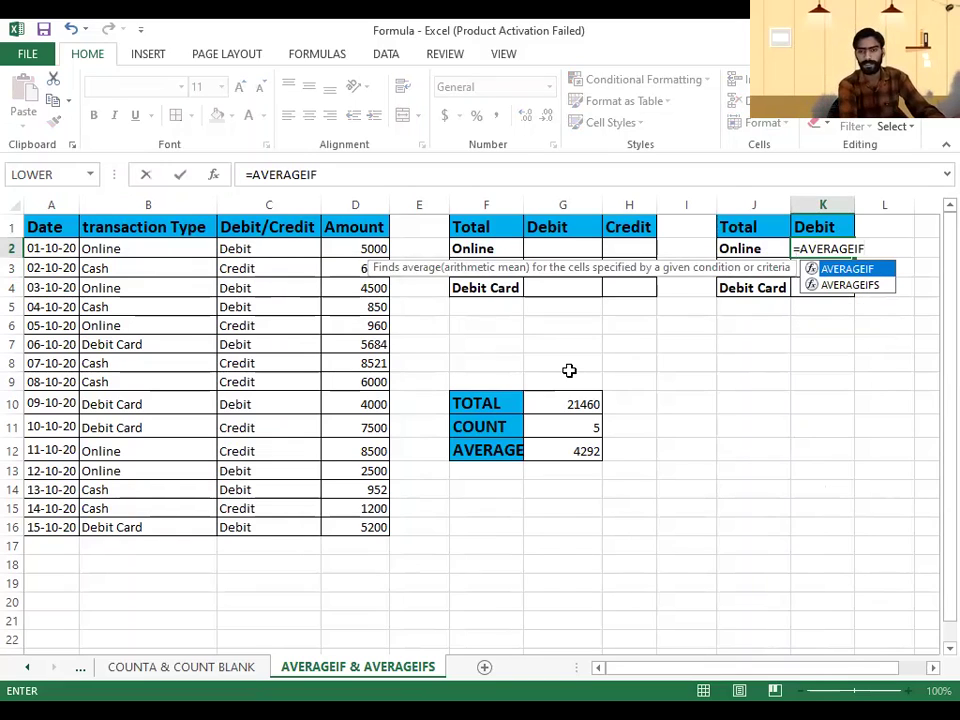
pyautogui.press('Left')
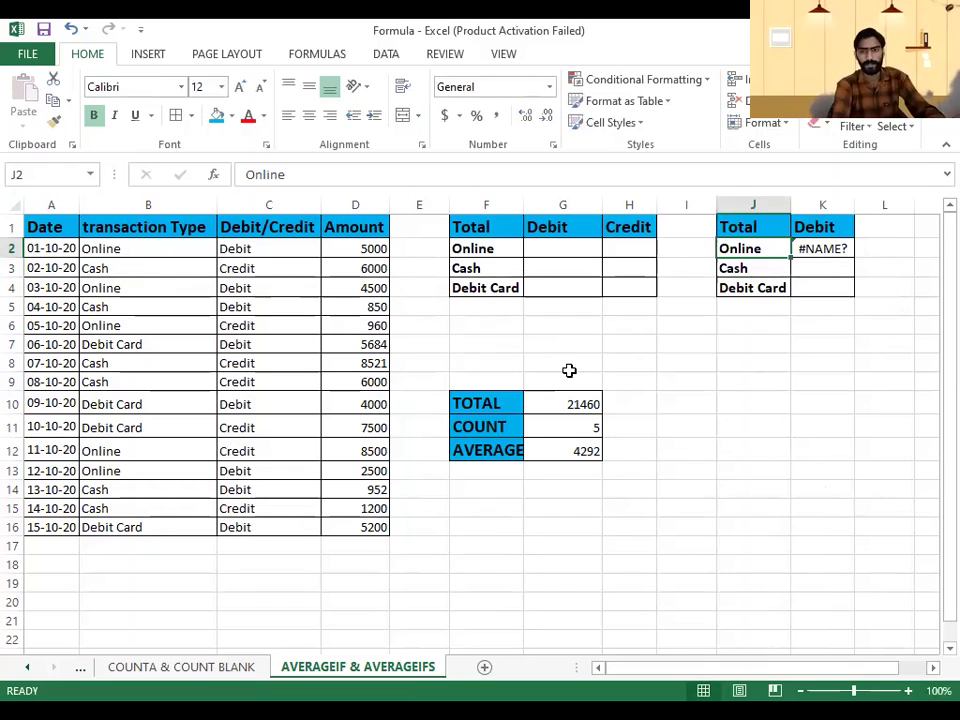
pyautogui.press('Right')
pyautogui.press('F2')
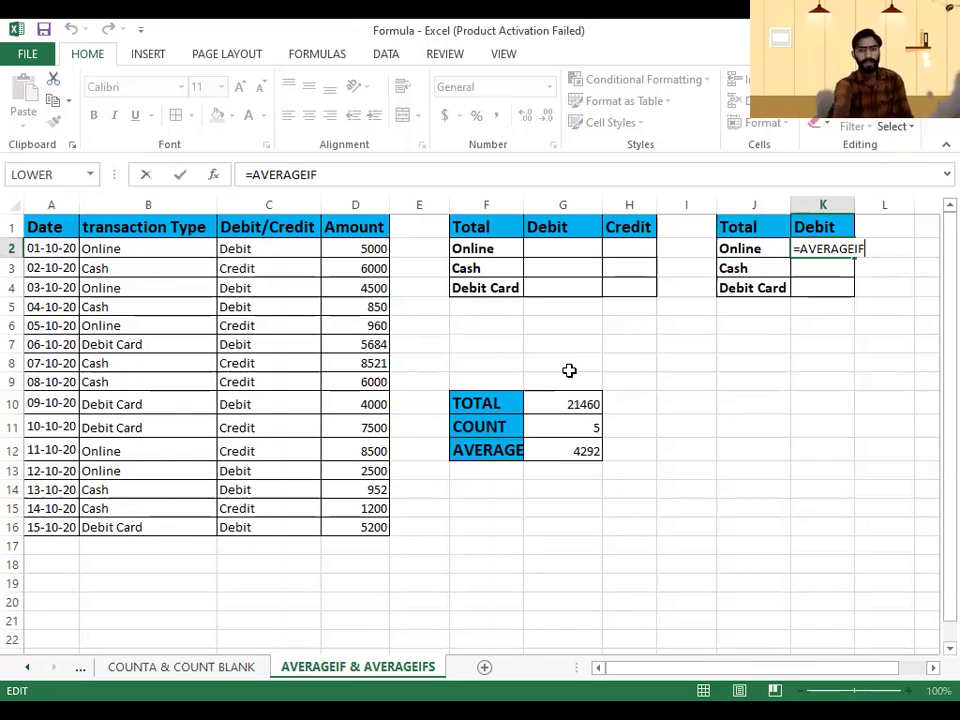
pyautogui.write('(')
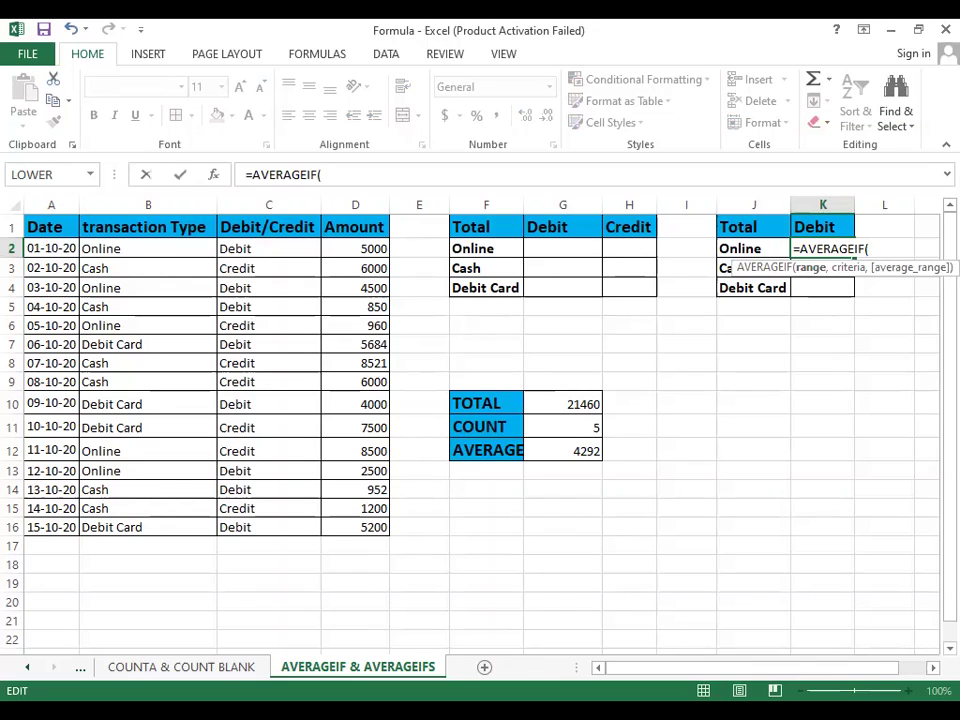
# - Complete K2 as =AVERAGEIF(B2:B16,J2,D2:D16), returning 4292
pyautogui.click(879, 250)
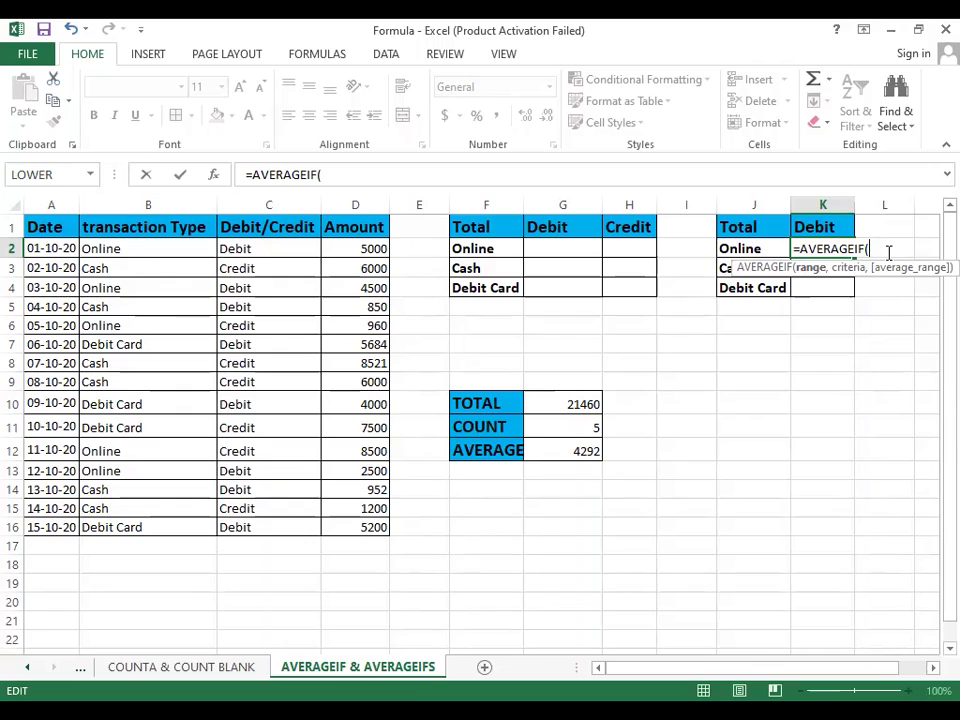
pyautogui.click(150, 251)
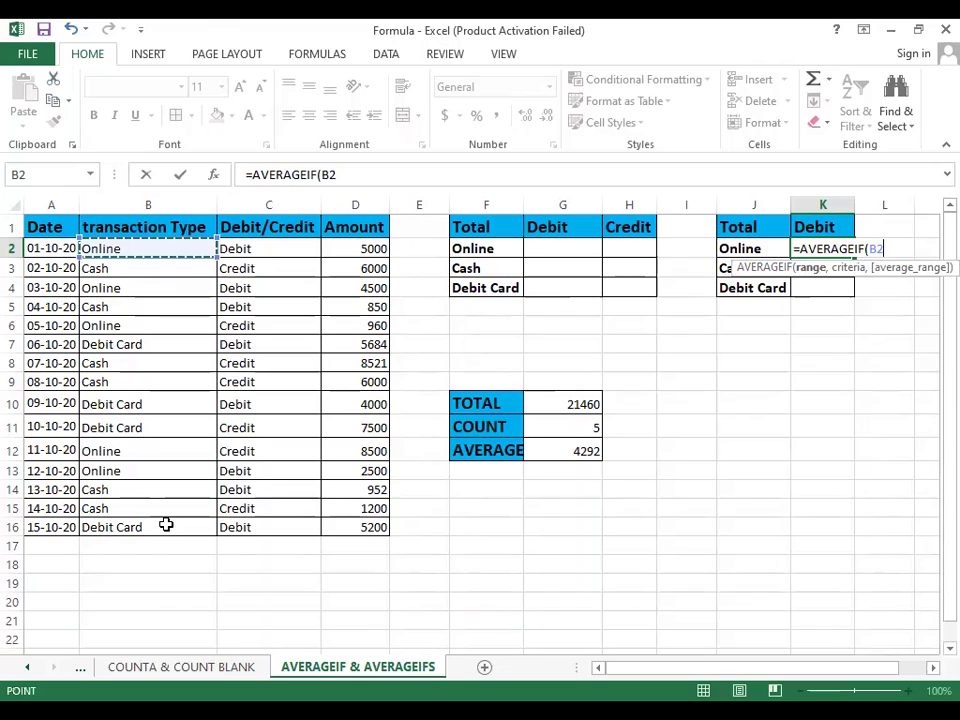
pyautogui.hotkey('ctrl', 'shift', 'Down')
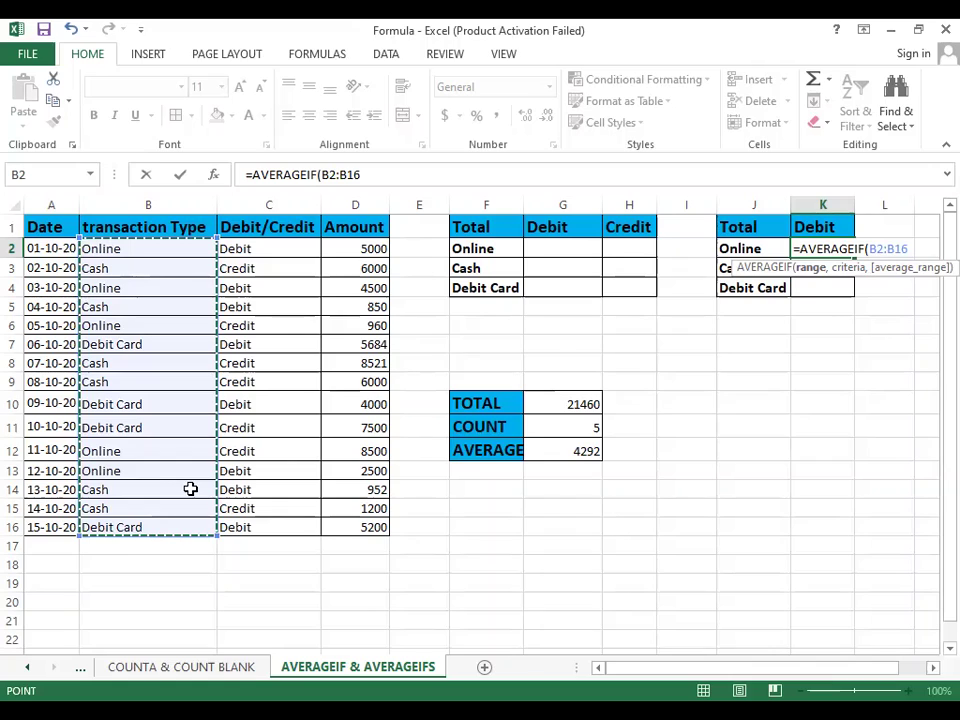
pyautogui.write(',')
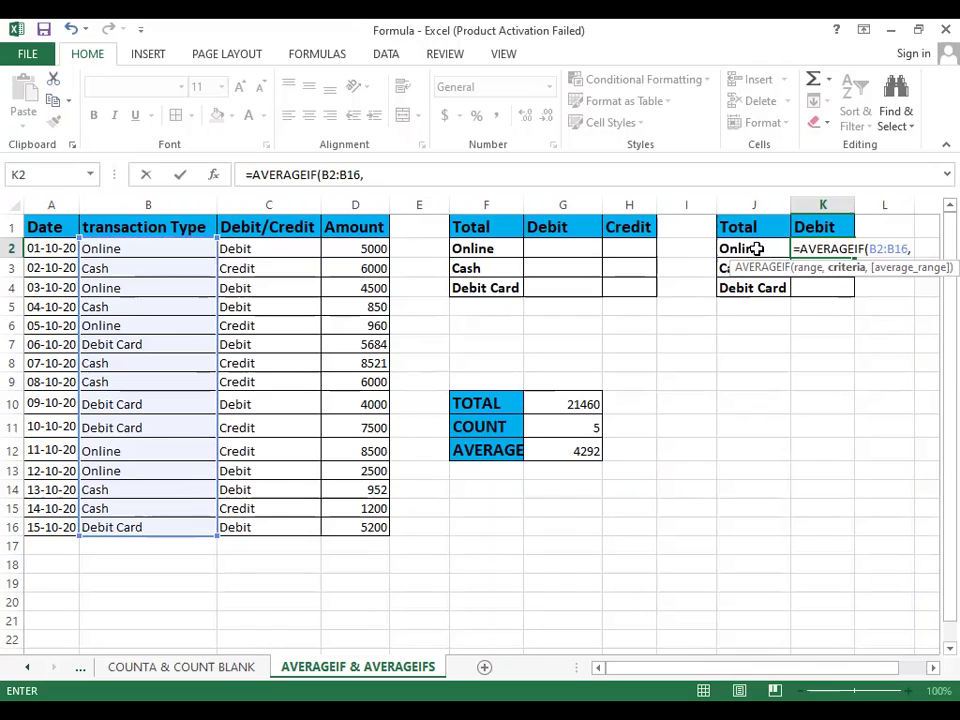
pyautogui.click(757, 248)
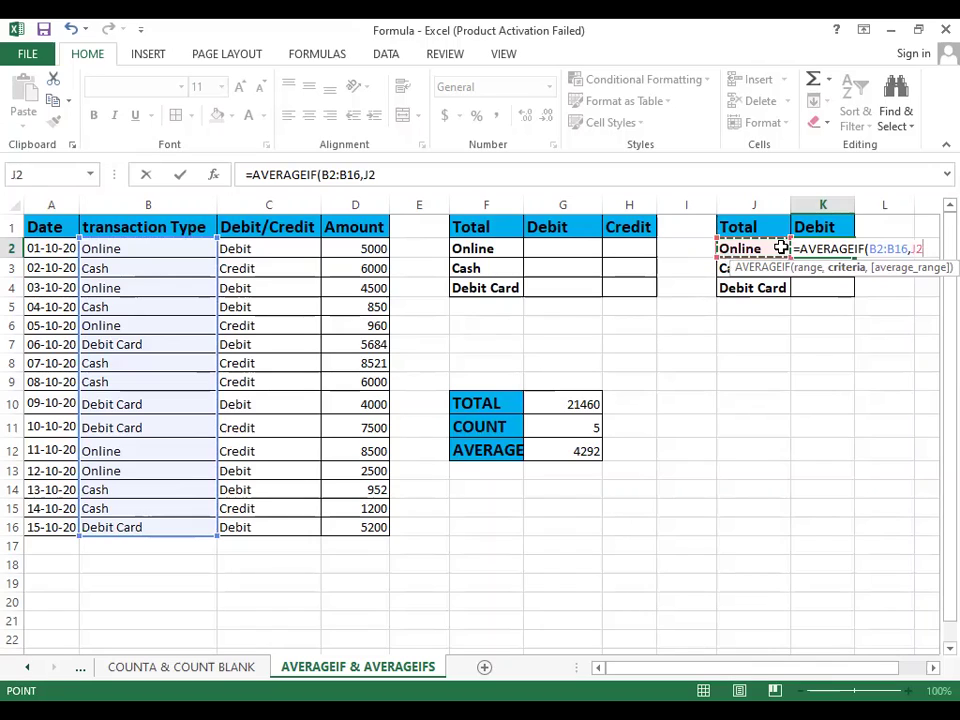
pyautogui.write(',')
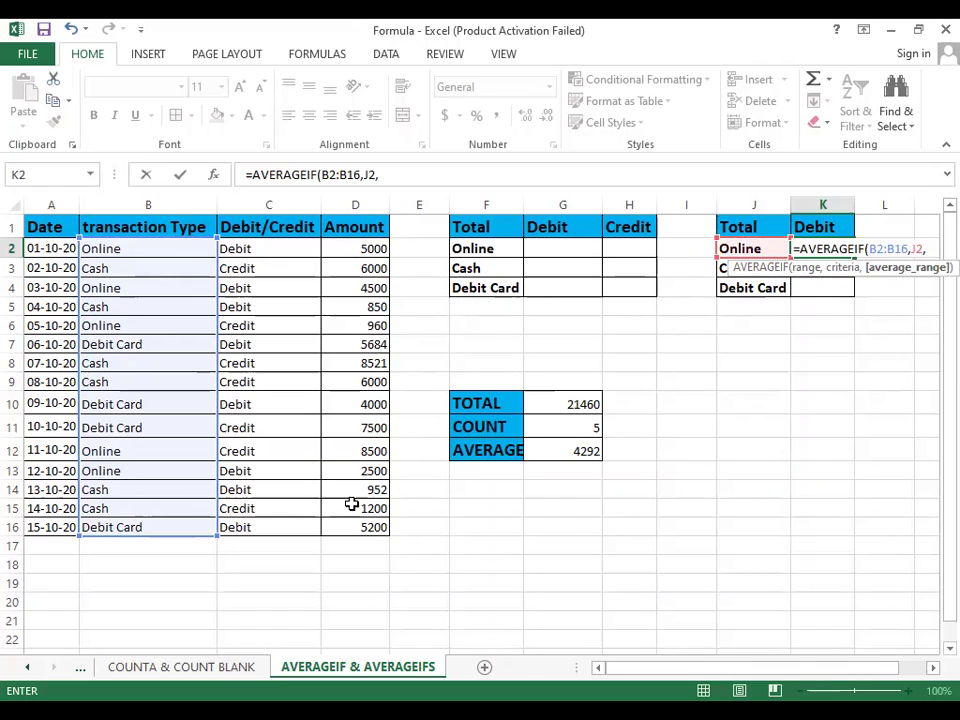
pyautogui.moveTo(351, 250); pyautogui.dragTo(356, 521)
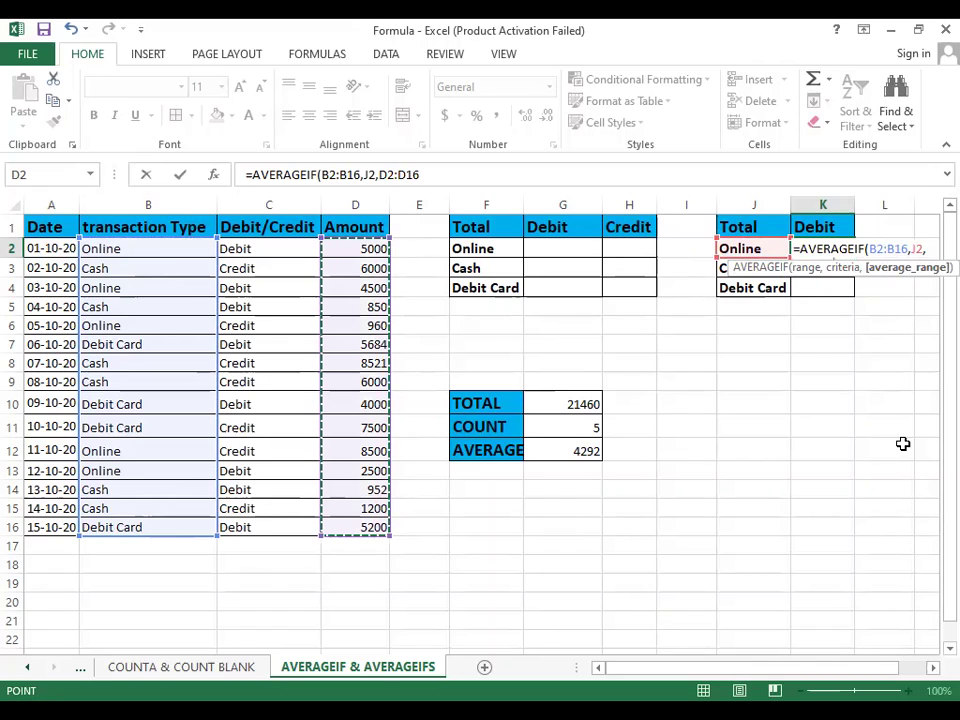
pyautogui.write(')')
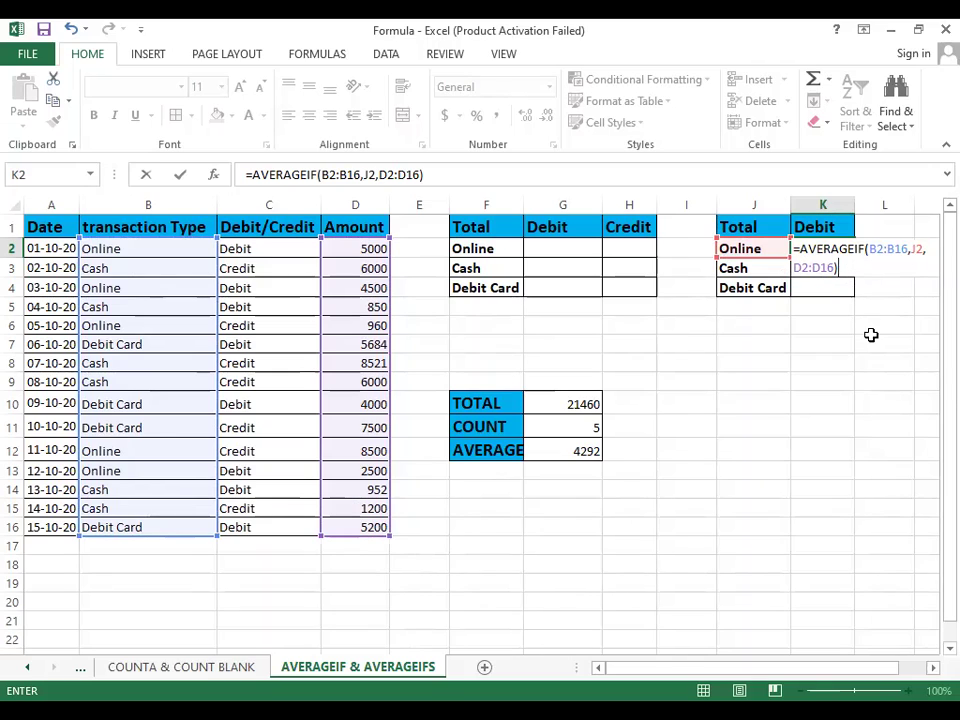
pyautogui.press('Return')
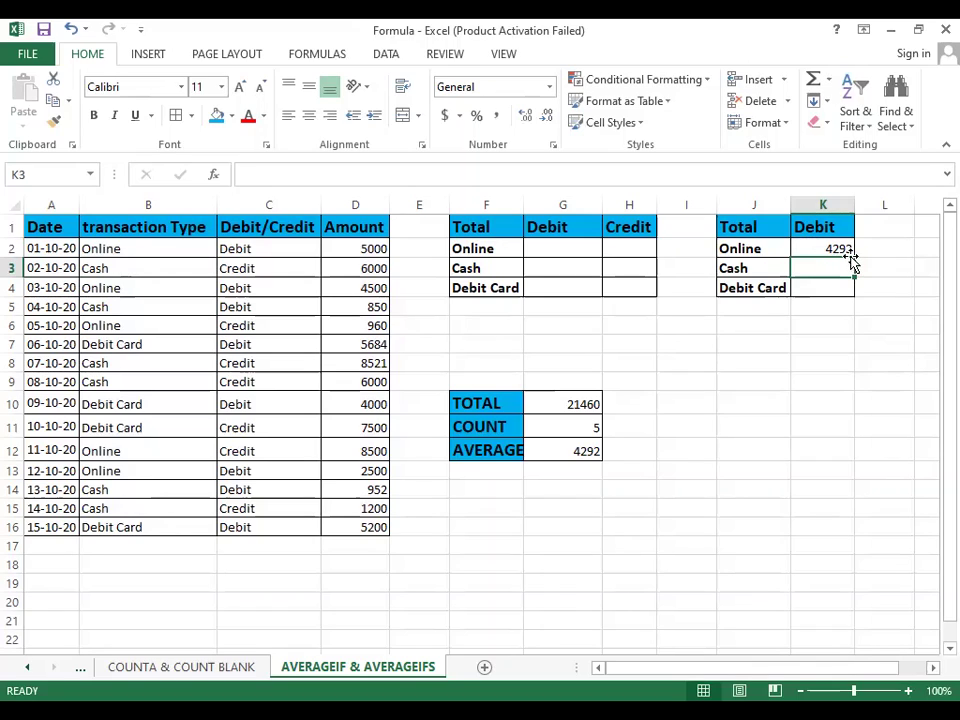
pyautogui.click(559, 452)
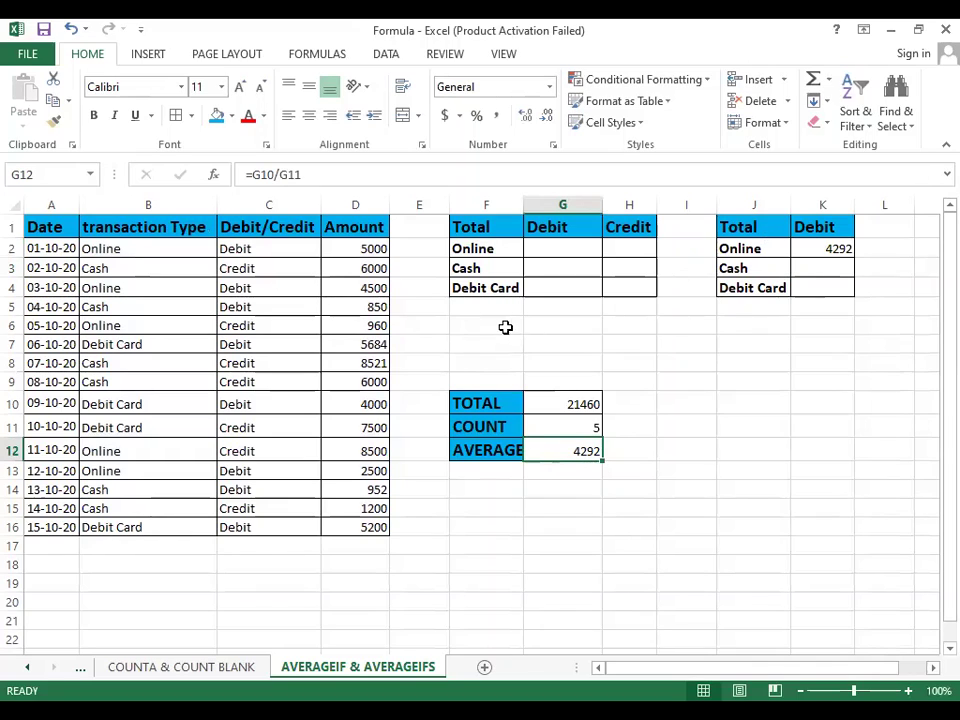
pyautogui.click(180, 248)
pyautogui.click(362, 249)
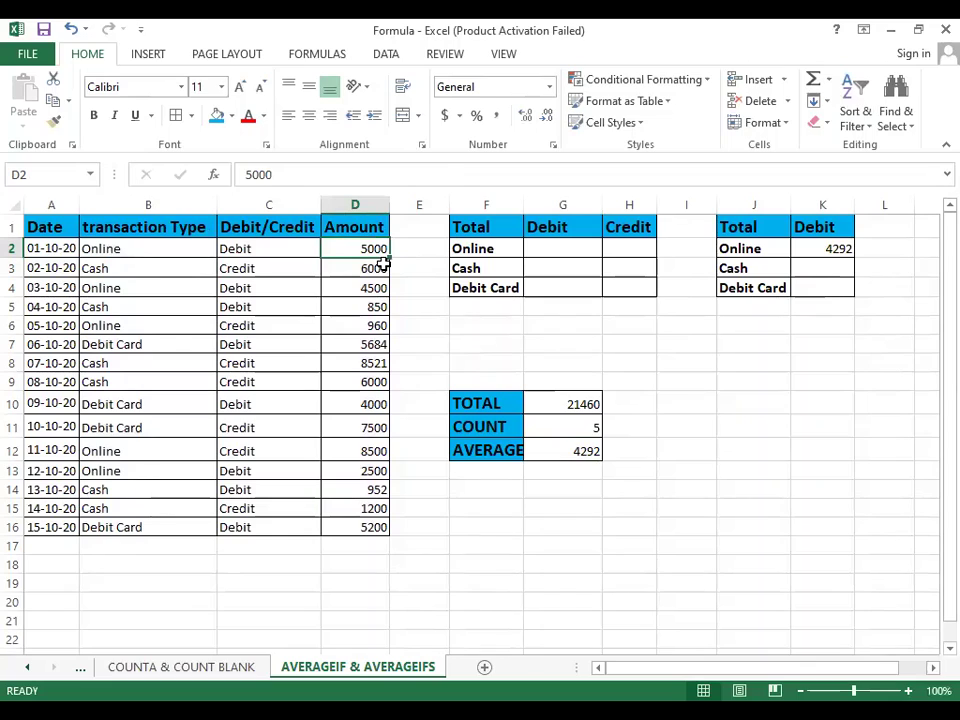
pyautogui.write('800')
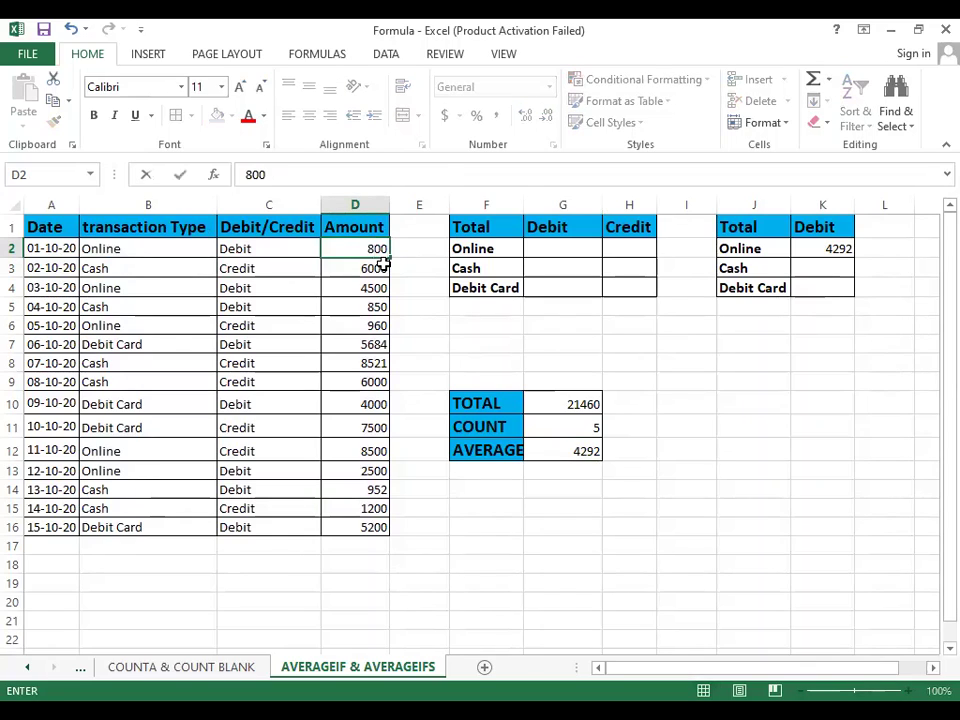
pyautogui.write('0')
pyautogui.press('Return')
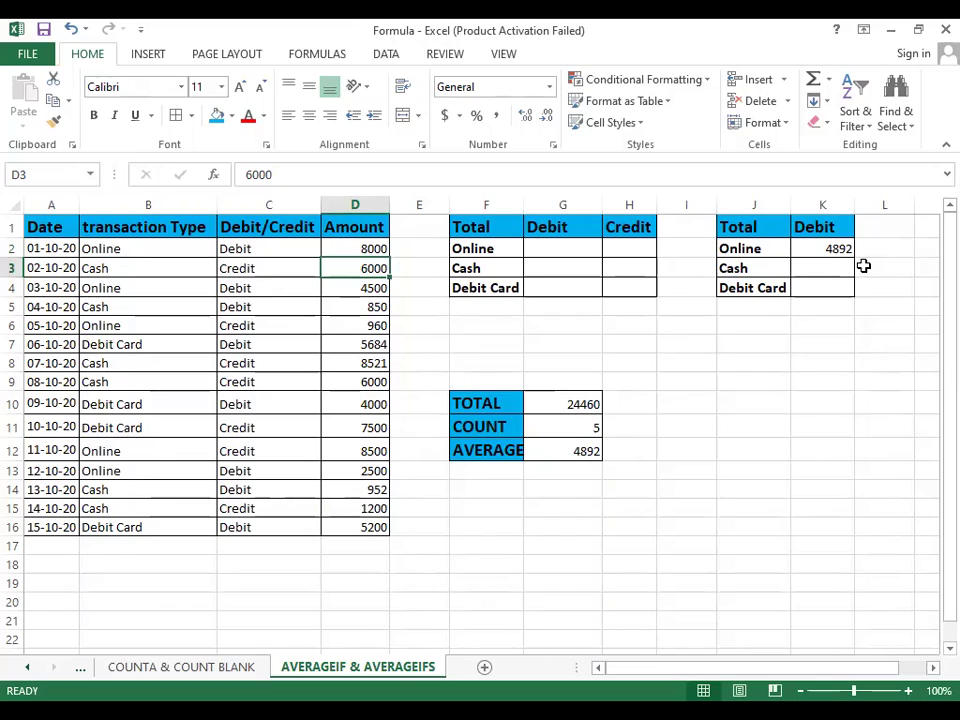
pyautogui.hotkey('ctrl', 'z')
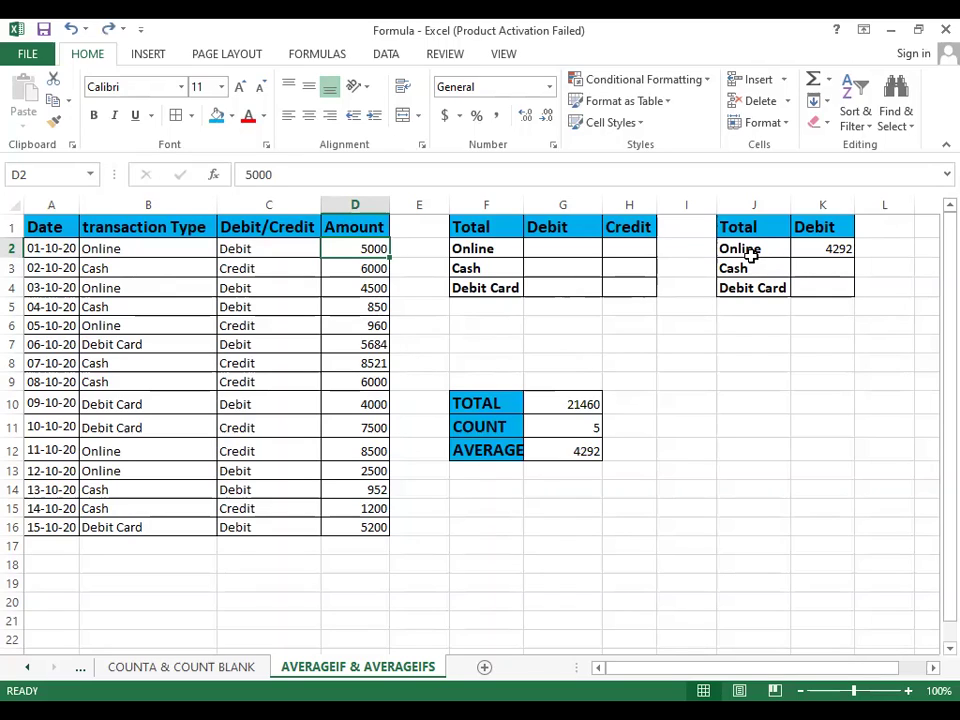
# - Review the amounts in D7 and D4 and inspect K2's AVERAGEIF formula without changing it
pyautogui.click(338, 344)
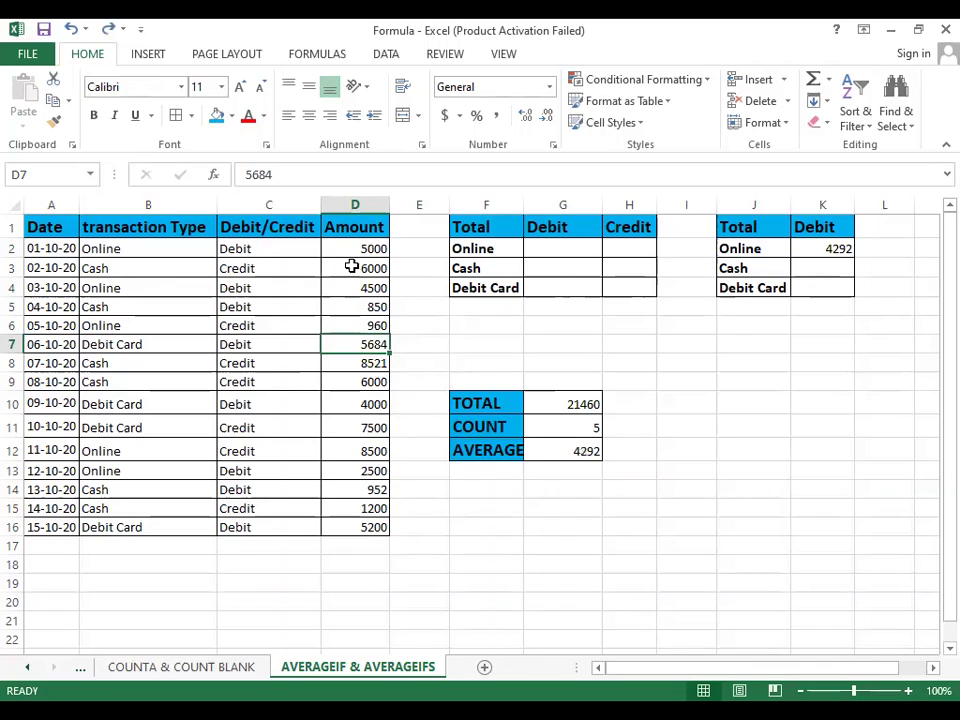
pyautogui.click(352, 283)
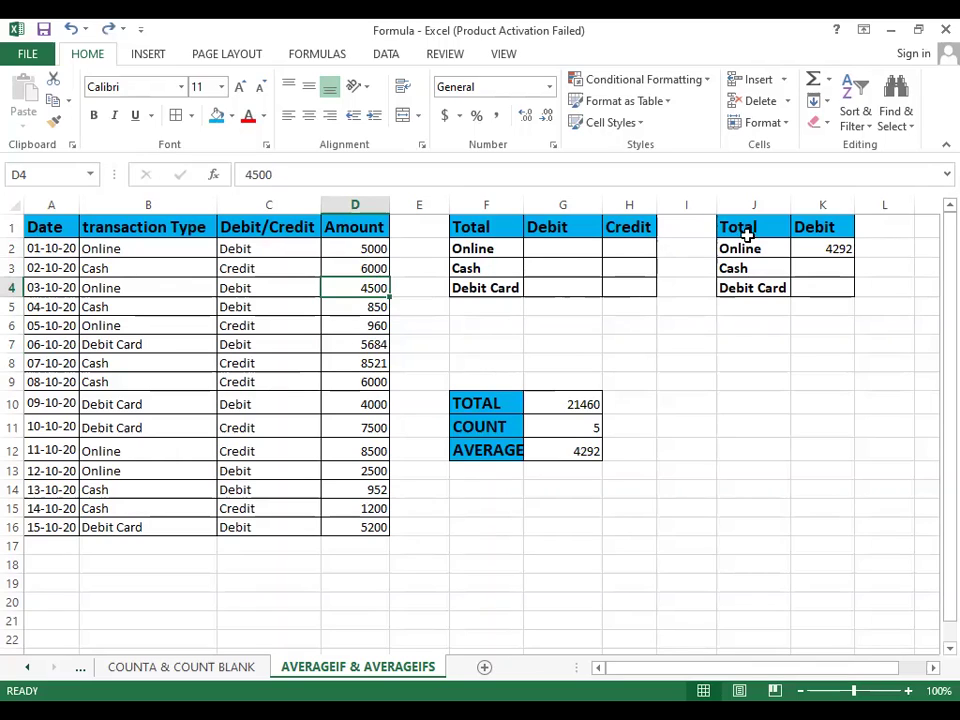
pyautogui.click(830, 249)
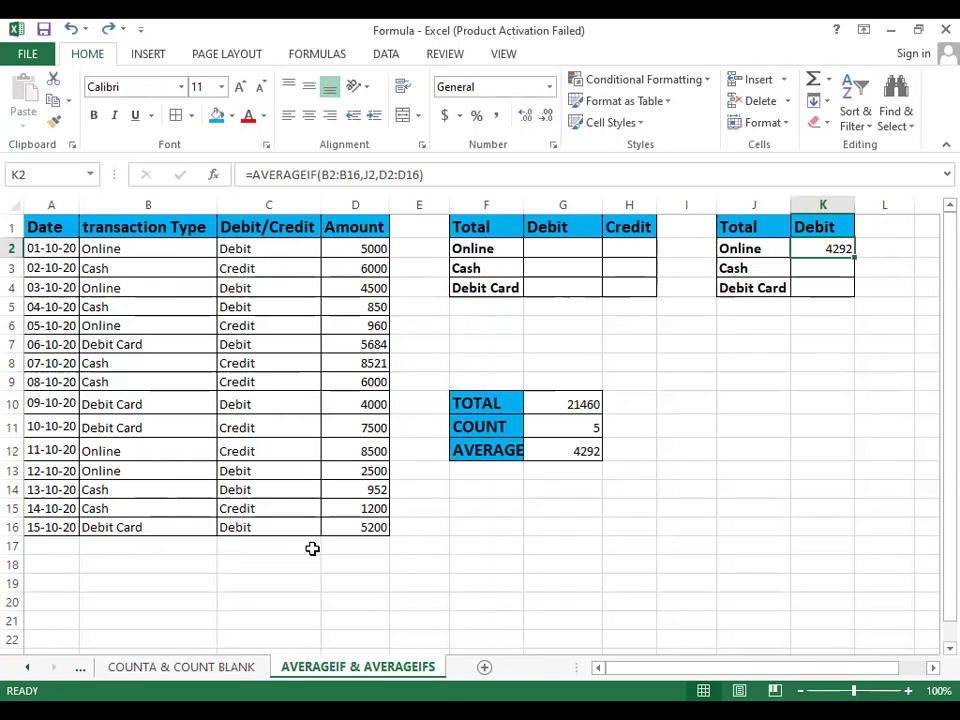
pyautogui.doubleClick(812, 250)
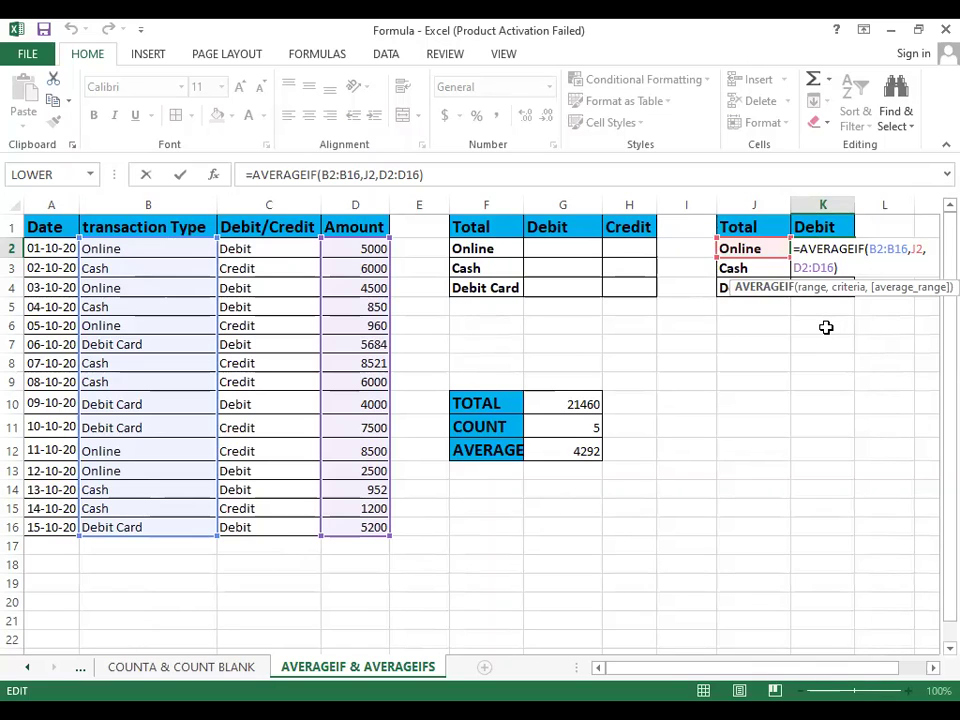
pyautogui.press('Return')
pyautogui.click(824, 250)
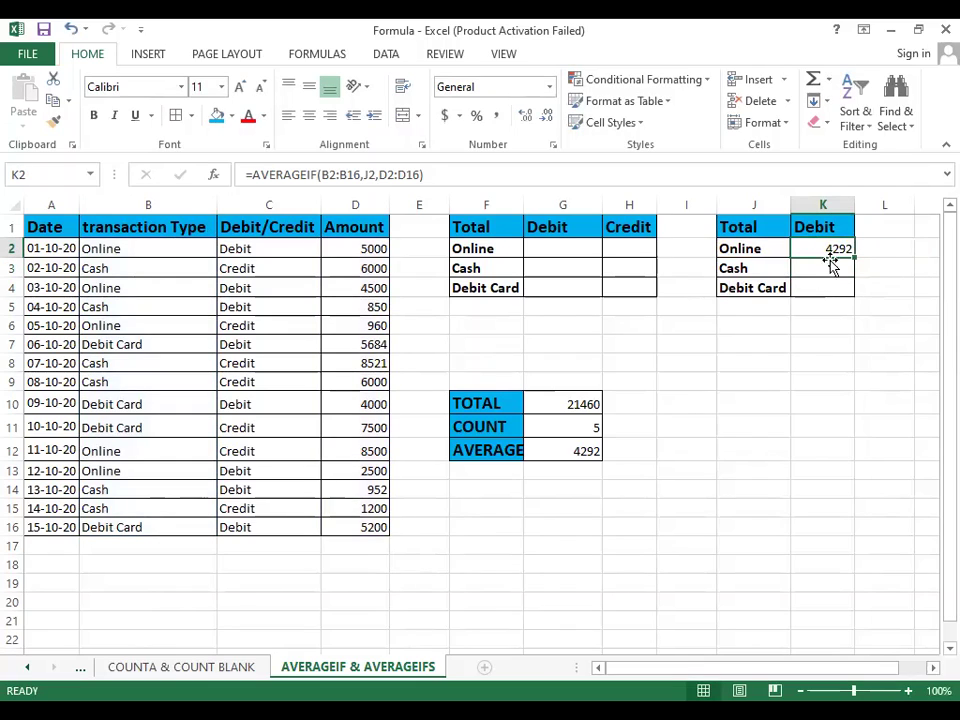
# - Enter =AVERAGEIF(B2:B16,J3,D2:D16) in K3 for the Cash average 3920.5, then compare it with K2
pyautogui.click(822, 277)
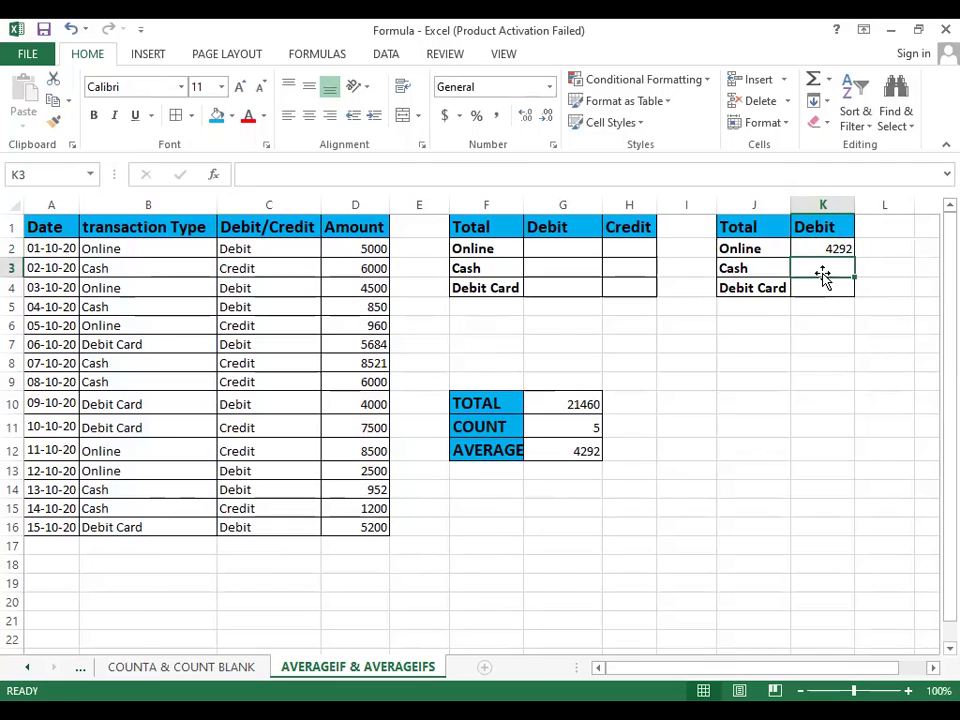
pyautogui.write('=AVERAGEIF(B2:B16,J2,D2:D16)')
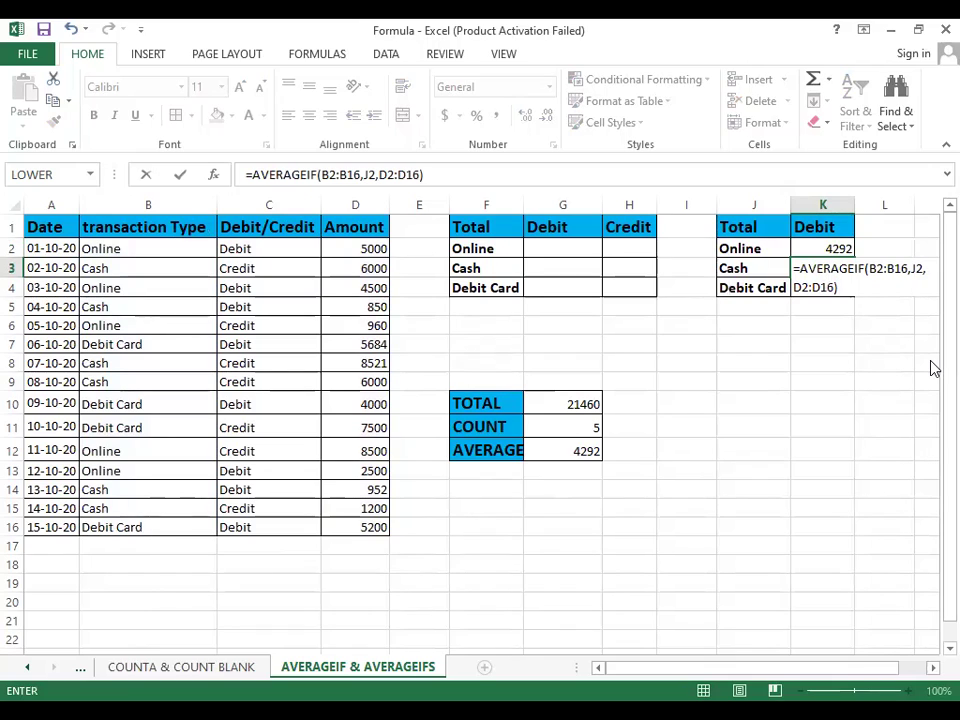
pyautogui.click(764, 268)
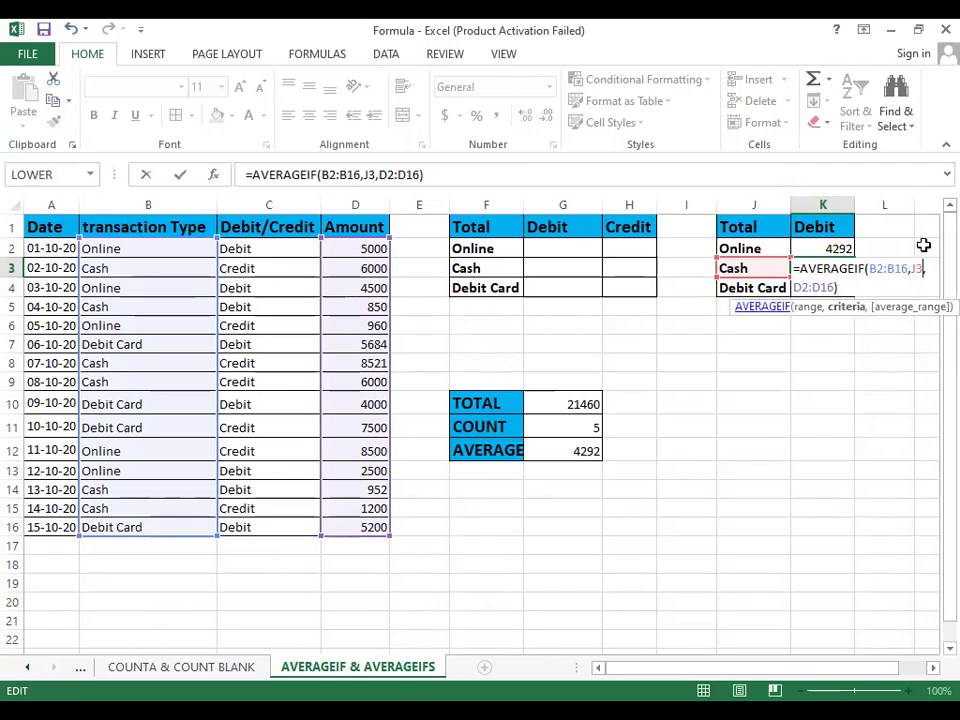
pyautogui.press('Return')
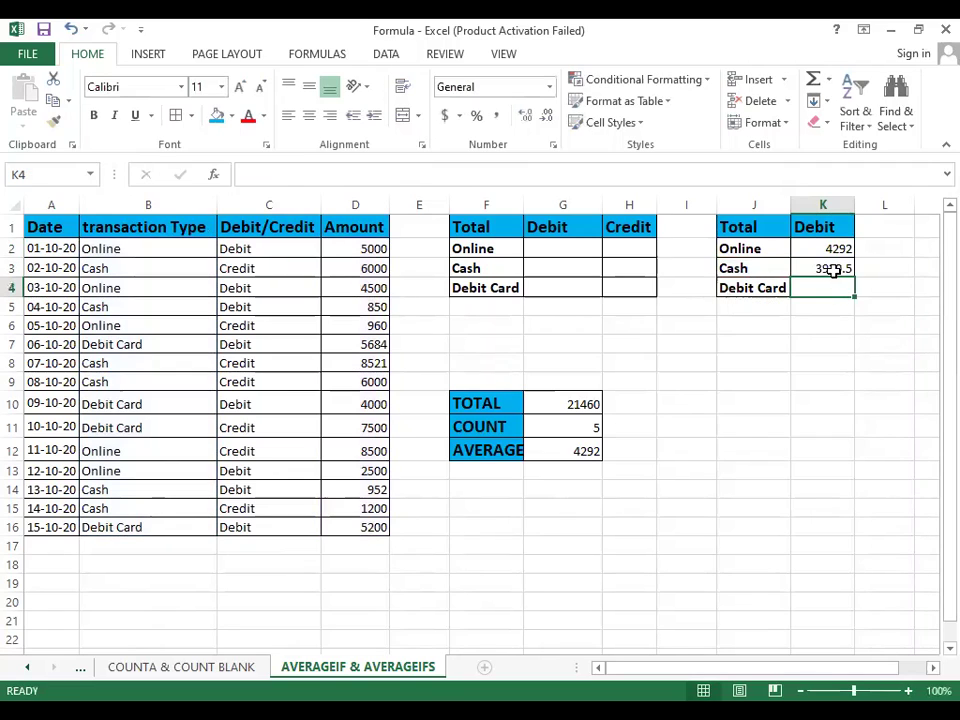
pyautogui.click(833, 270)
pyautogui.click(821, 249)
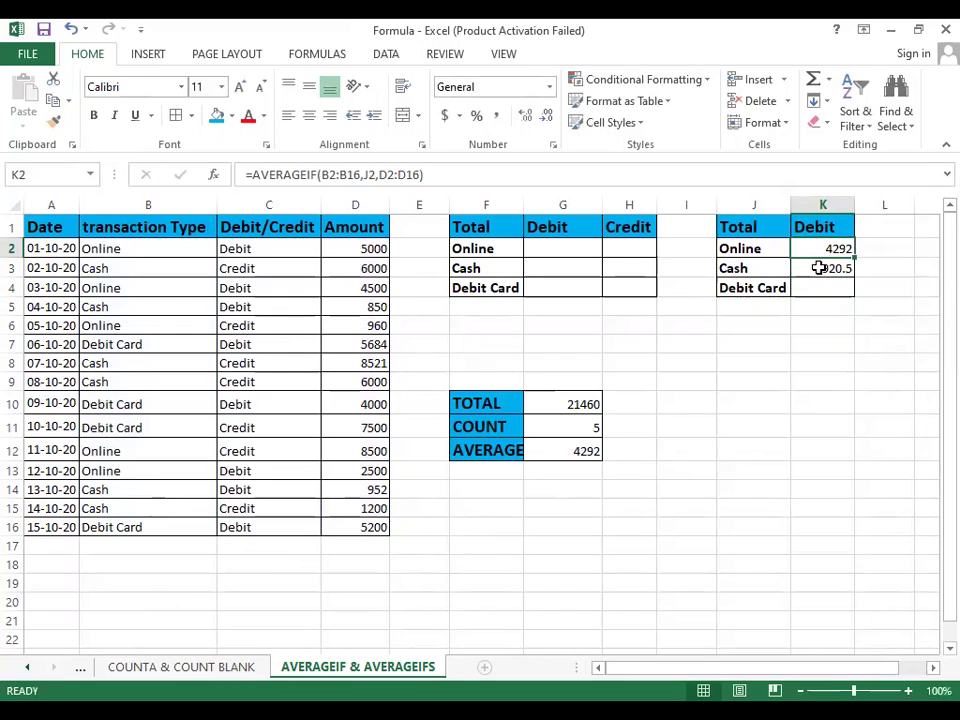
pyautogui.click(818, 269)
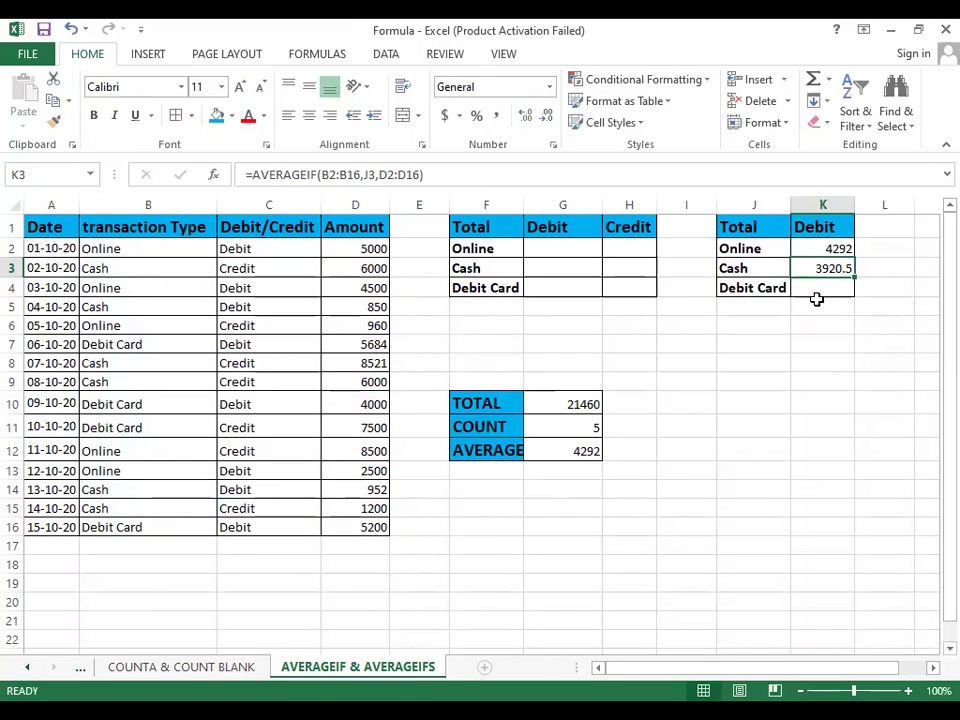
pyautogui.click(823, 249)
pyautogui.doubleClick(825, 249)
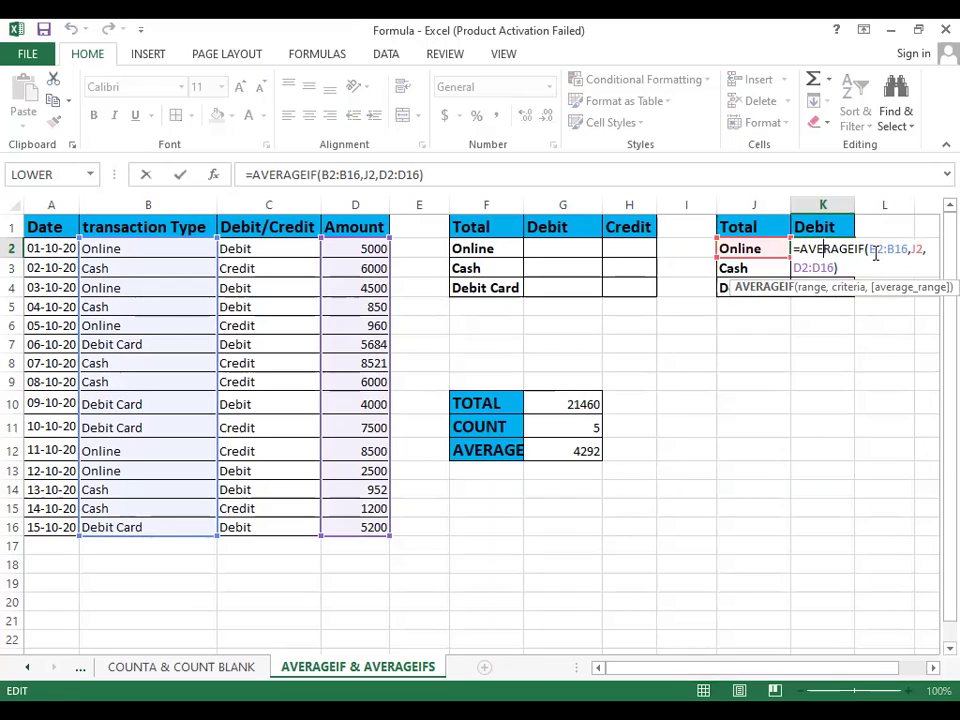
pyautogui.moveTo(869, 249); pyautogui.dragTo(908, 248)
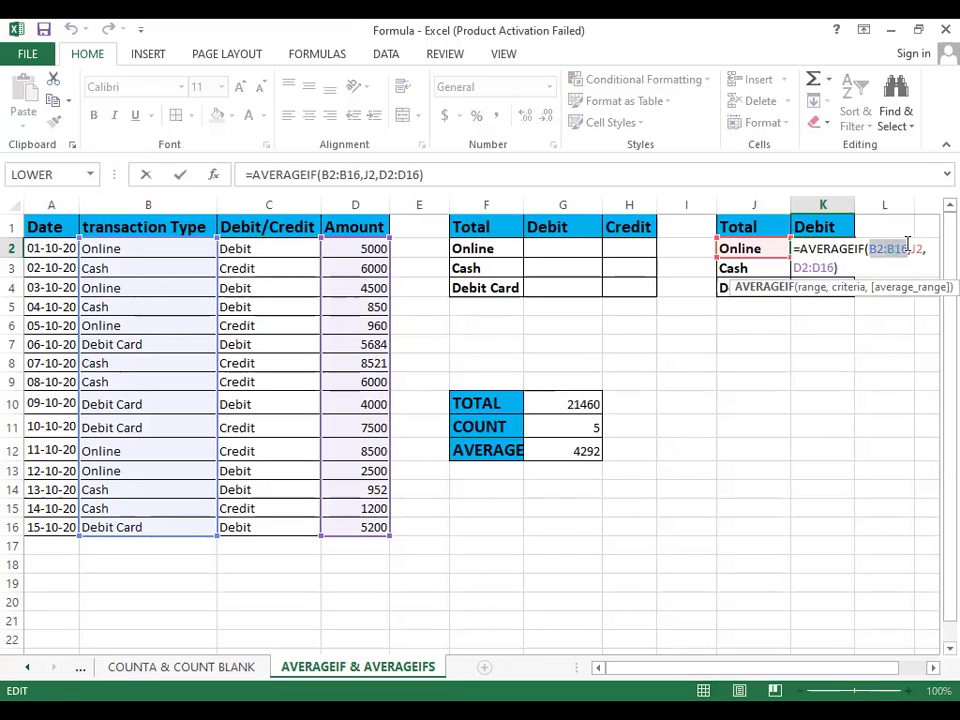
pyautogui.press('F4')
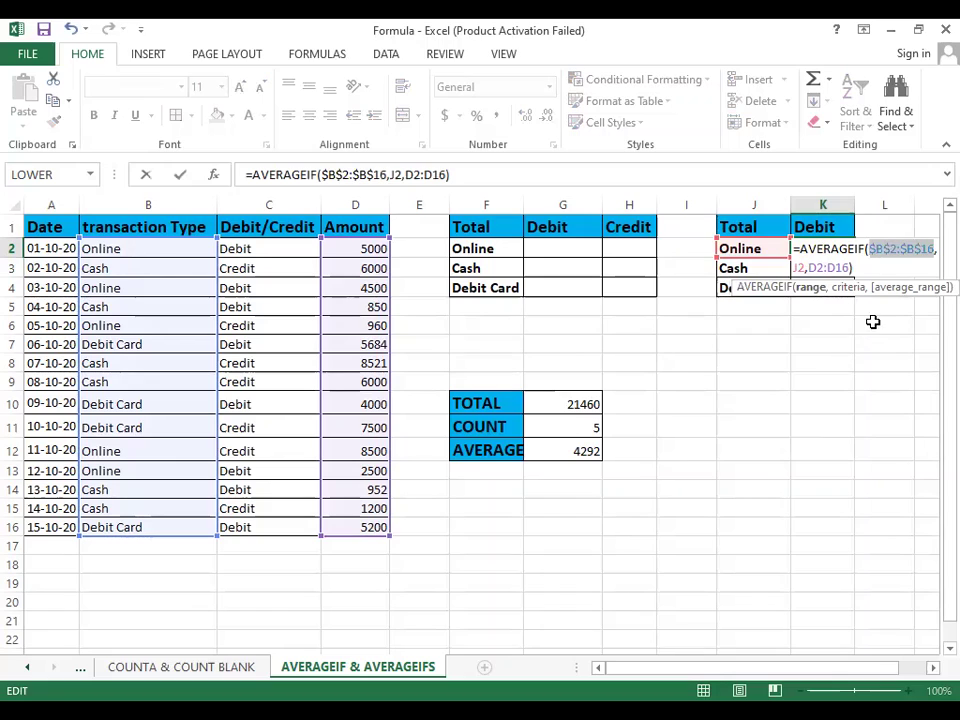
pyautogui.doubleClick(838, 268)
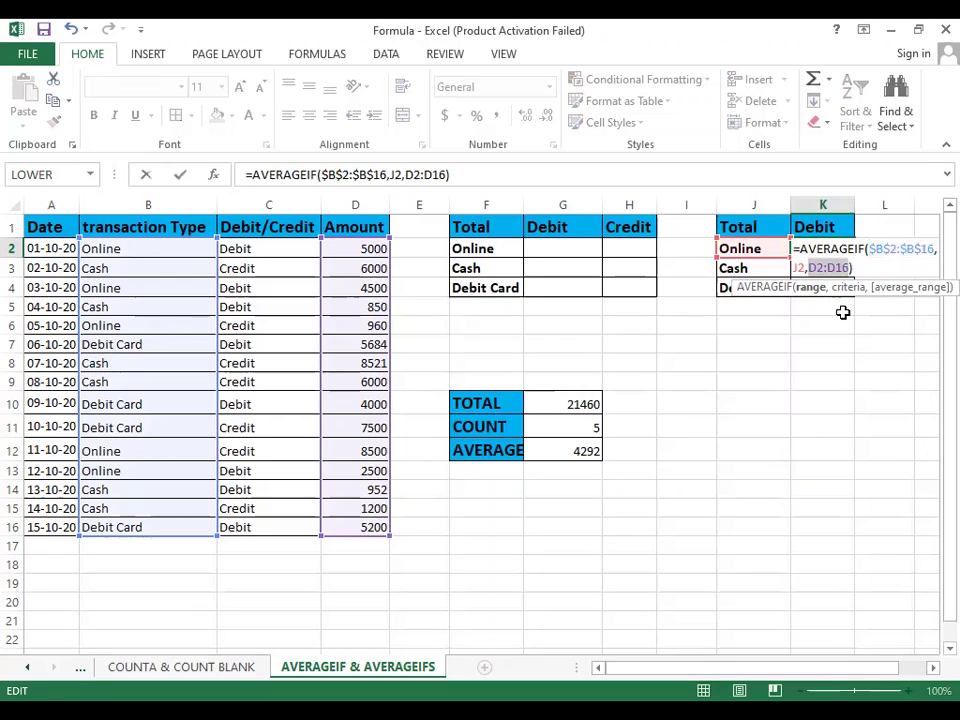
pyautogui.press('F4')
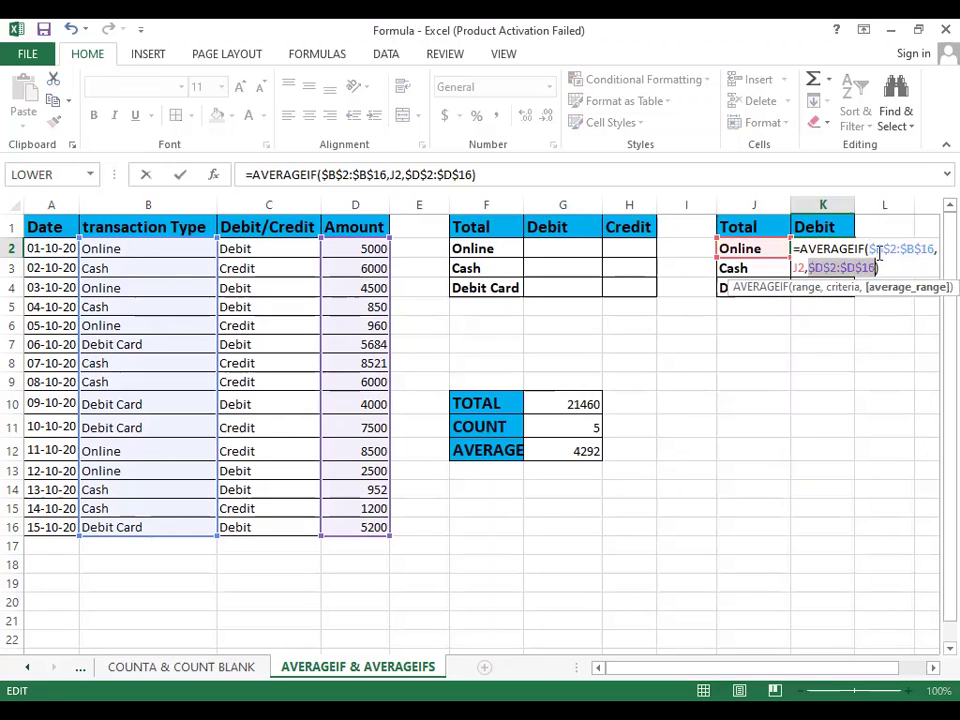
pyautogui.click(806, 268)
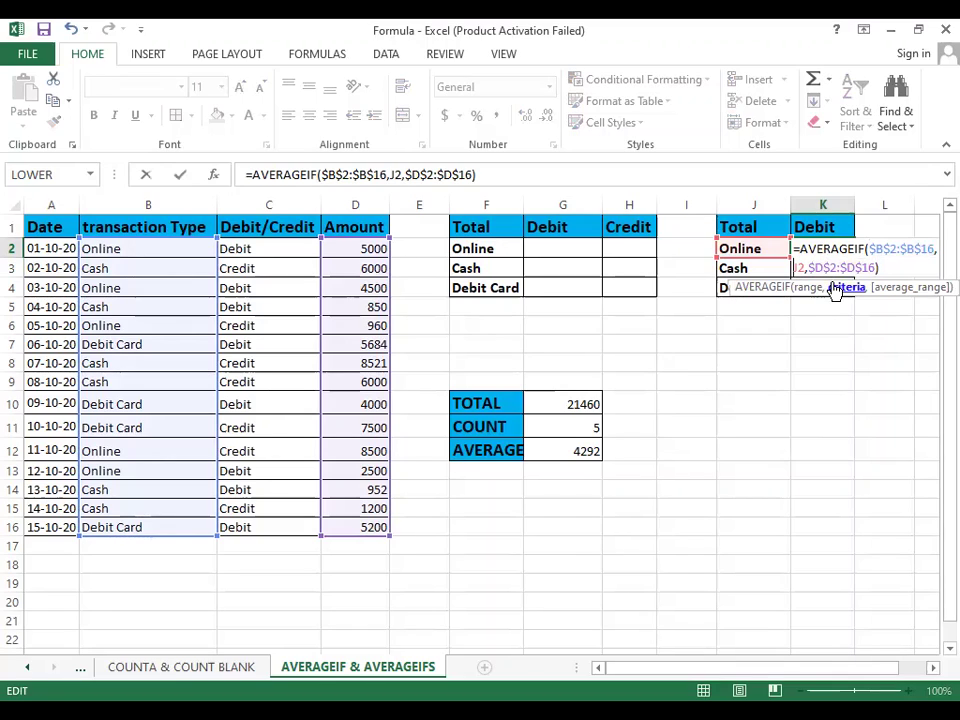
pyautogui.click(797, 268)
pyautogui.write('$')
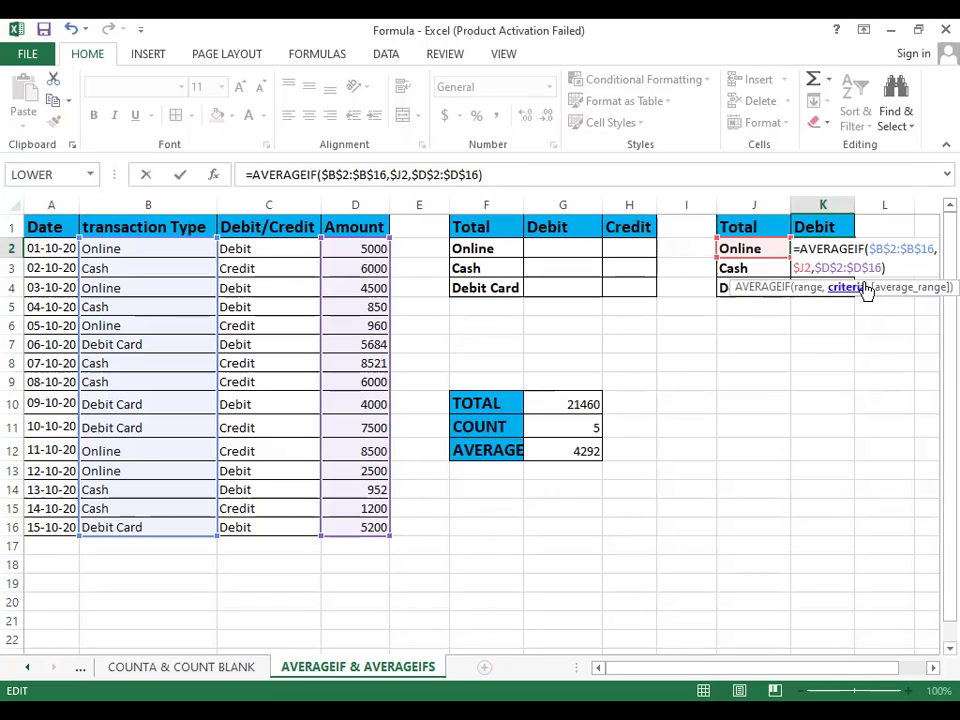
pyautogui.press('Return')
pyautogui.click(848, 248)
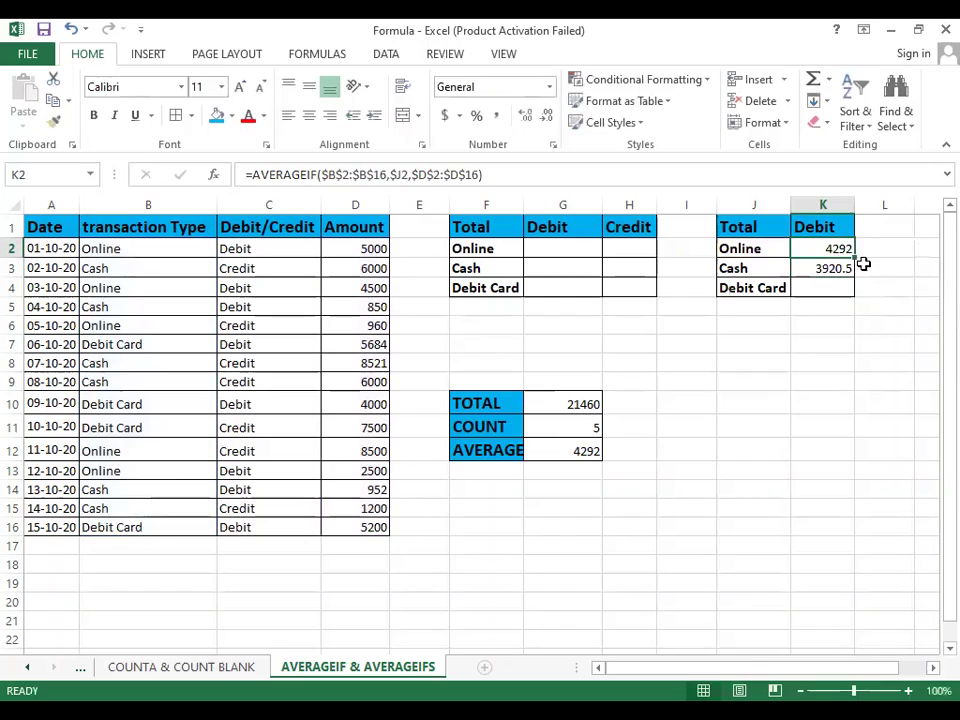
pyautogui.moveTo(854, 257); pyautogui.dragTo(855, 292)
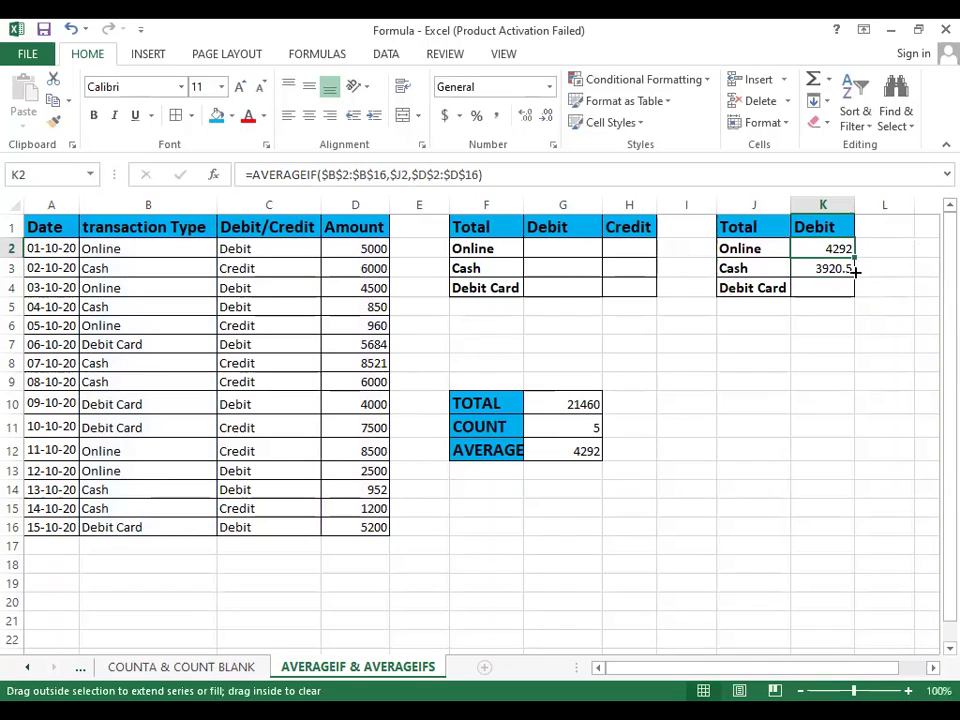
pyautogui.click(821, 381)
pyautogui.click(821, 286)
pyautogui.click(820, 268)
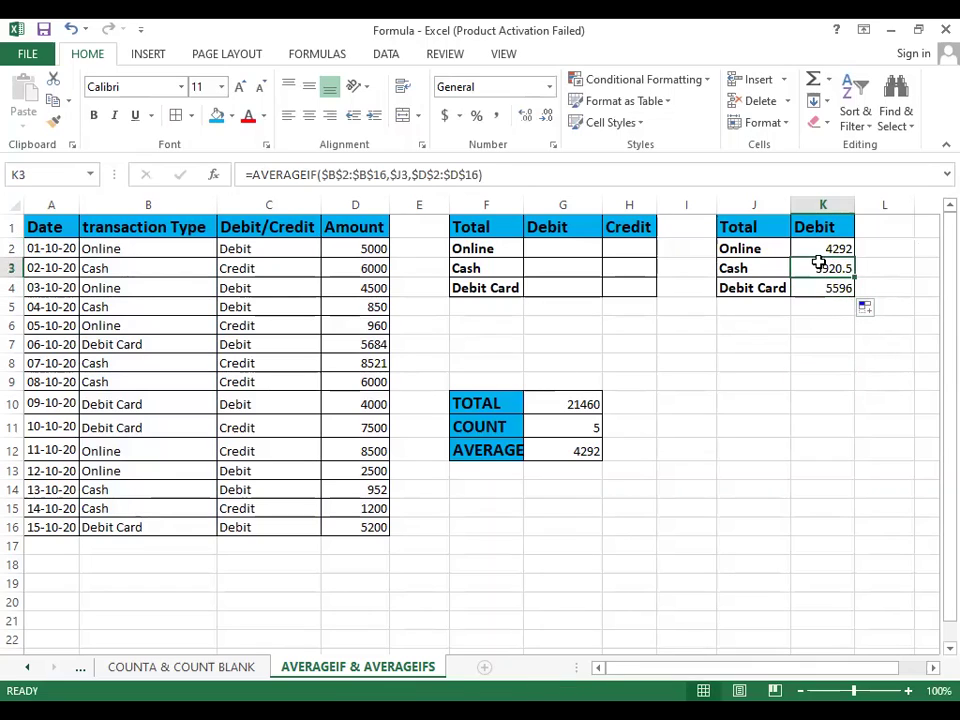
pyautogui.press('Up')
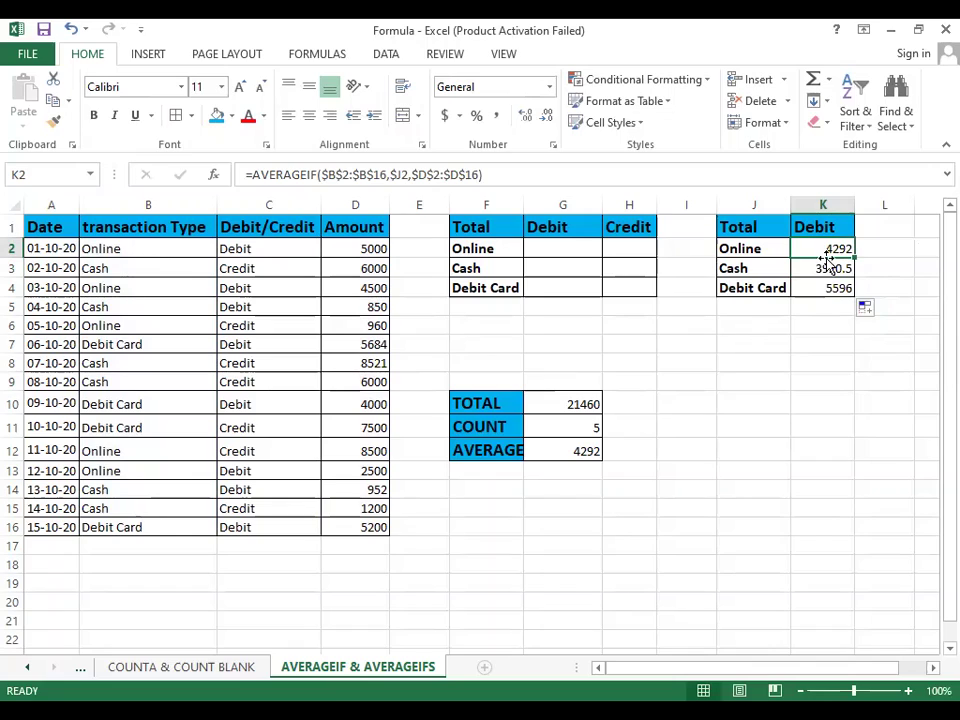
pyautogui.click(821, 268)
pyautogui.click(823, 284)
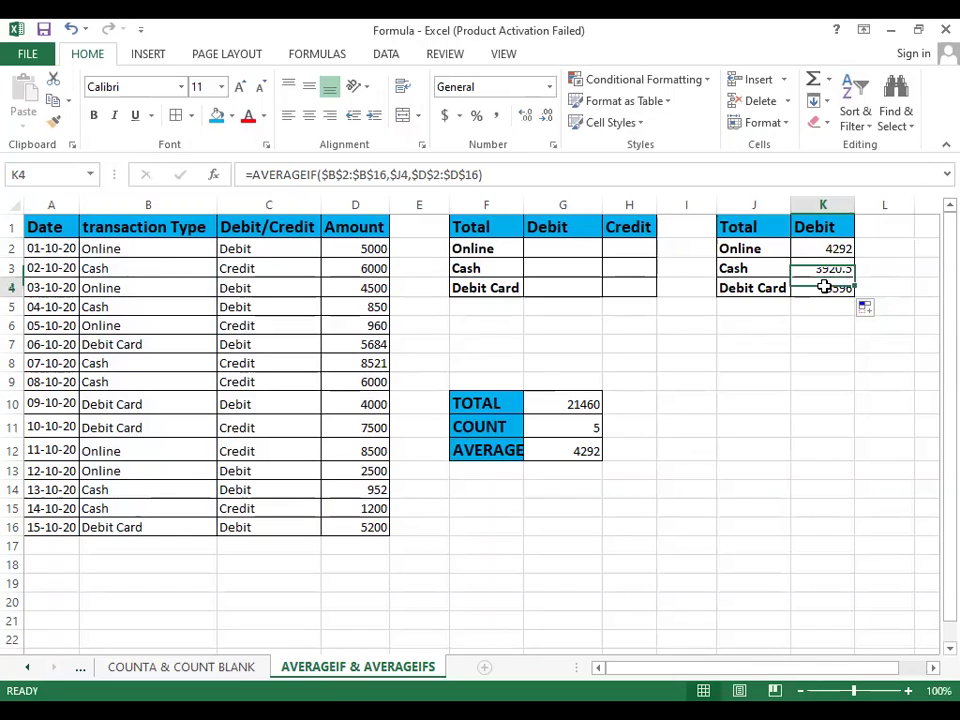
pyautogui.click(815, 263)
pyautogui.click(812, 246)
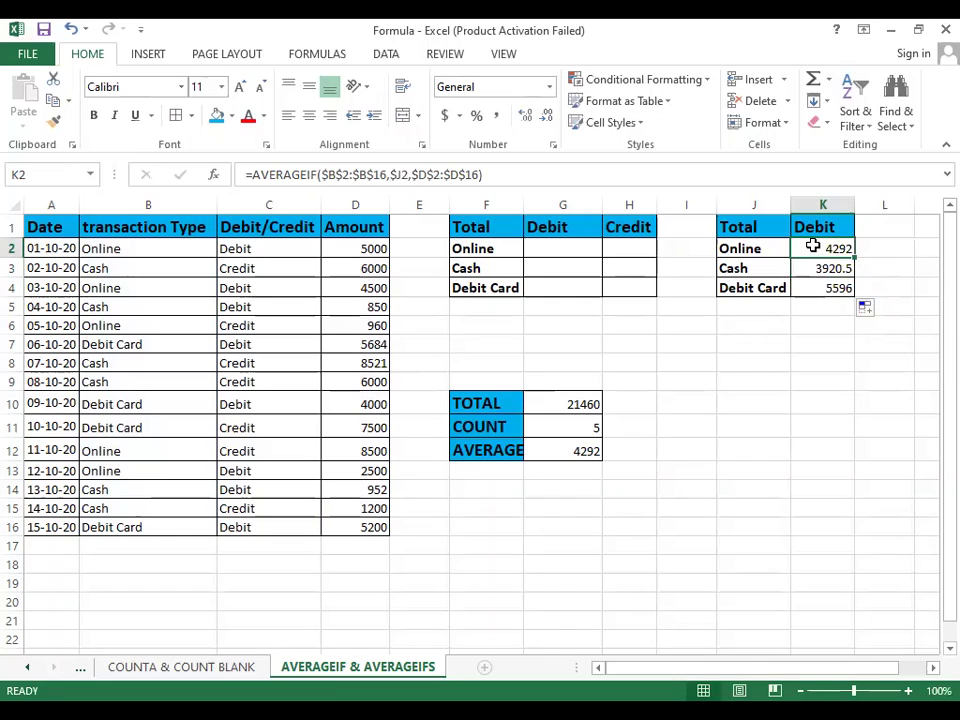
pyautogui.press('F2')
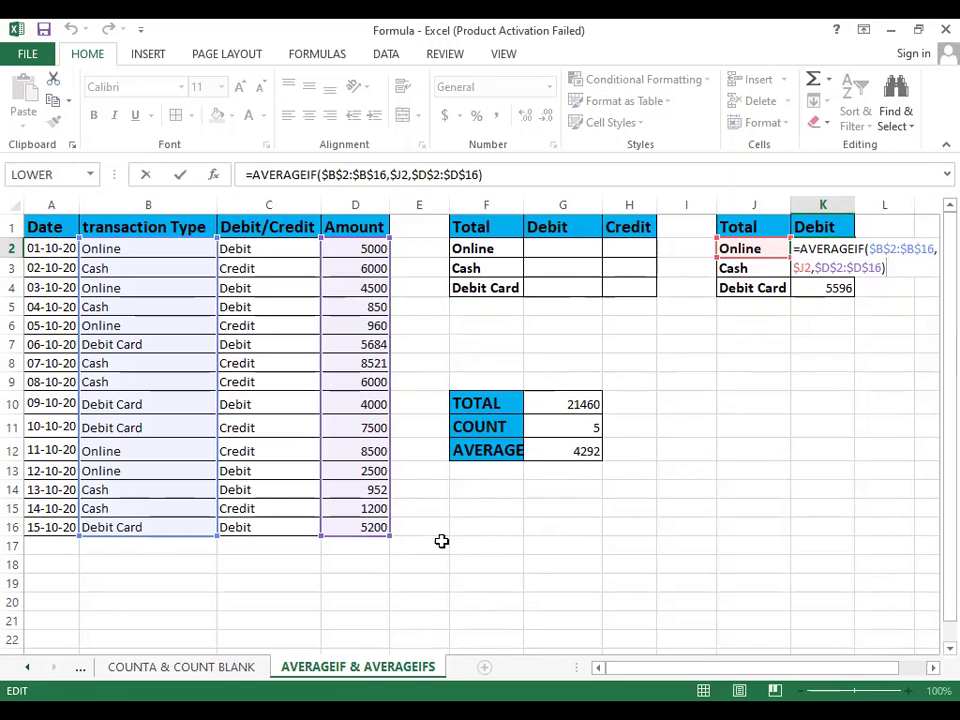
pyautogui.press('Return')
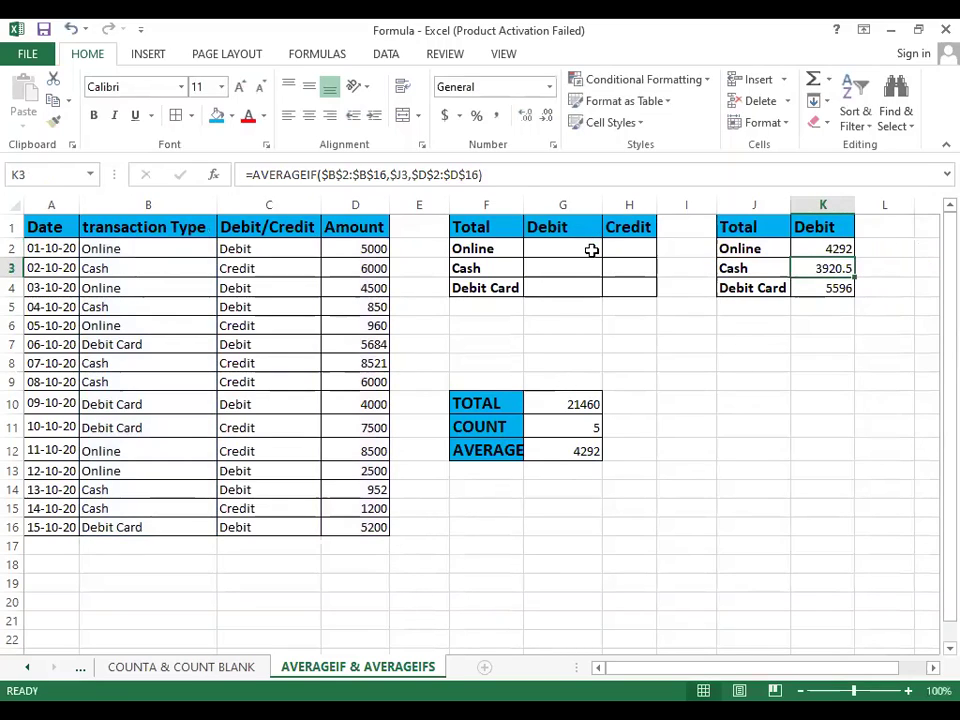
pyautogui.moveTo(592, 248); pyautogui.dragTo(591, 262)
# - Start an =AVERAGEIFS( formula in the Online Debit cell G2
pyautogui.click(590, 248)
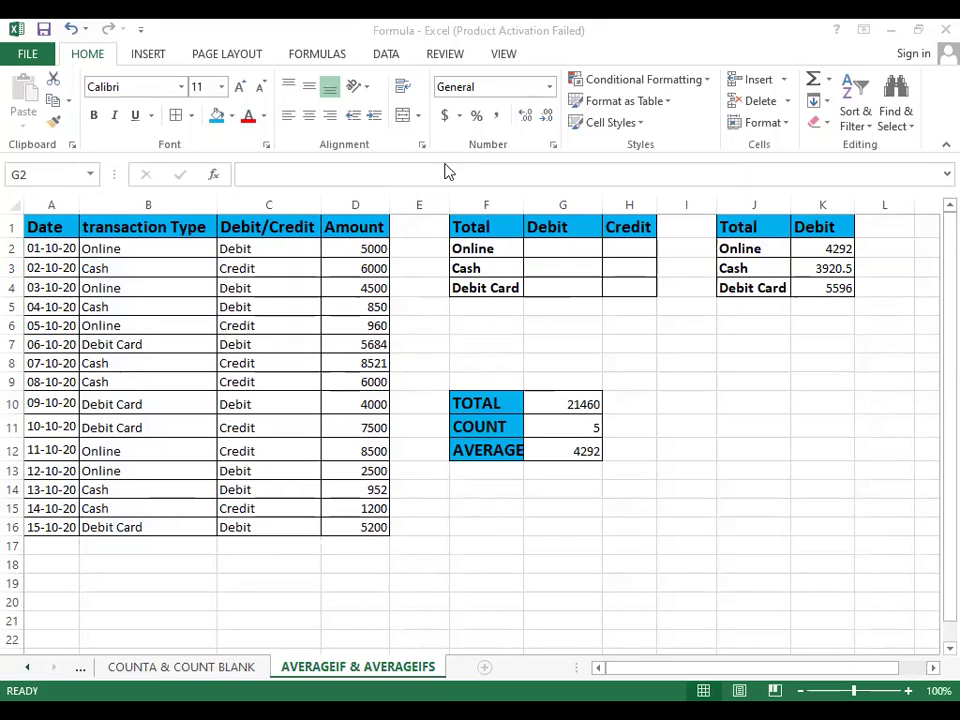
pyautogui.click(571, 248)
pyautogui.write('=')
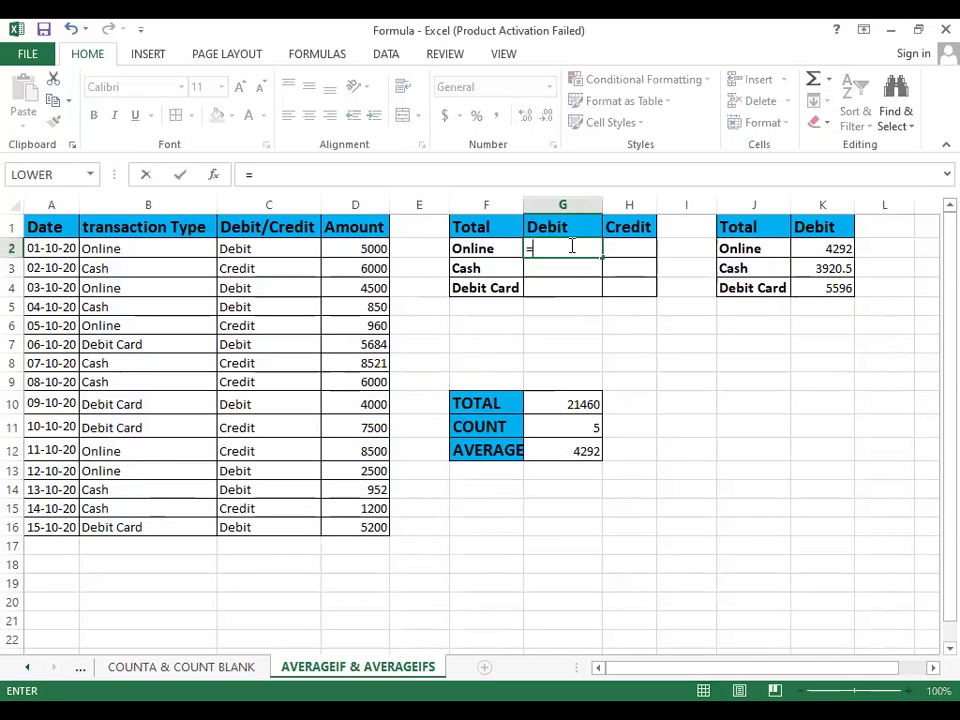
pyautogui.write('AVERAGE')
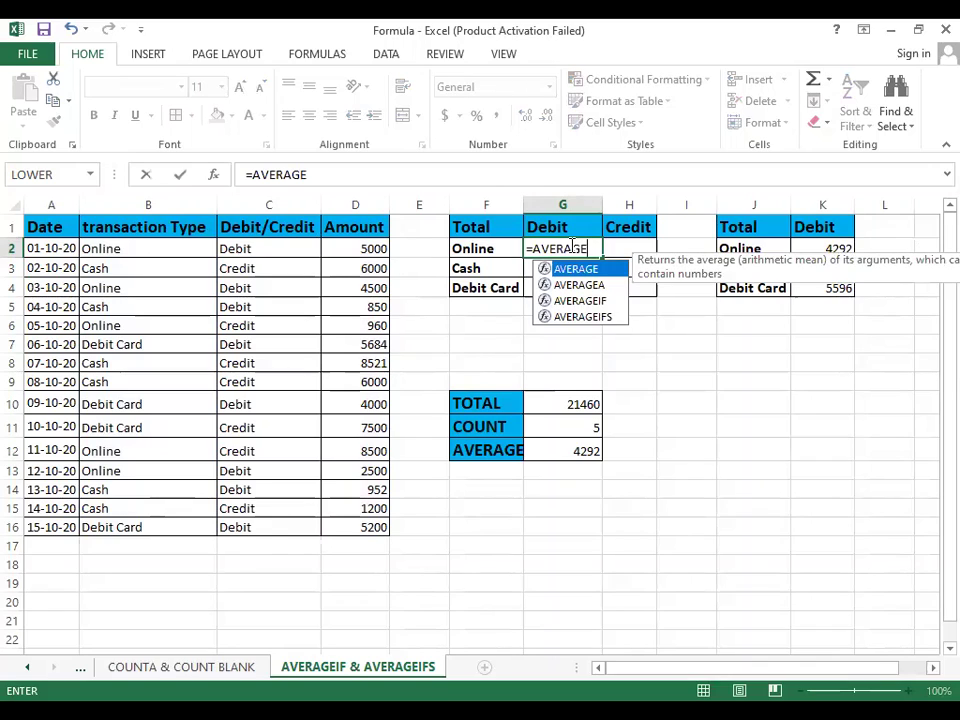
pyautogui.write('IFS')
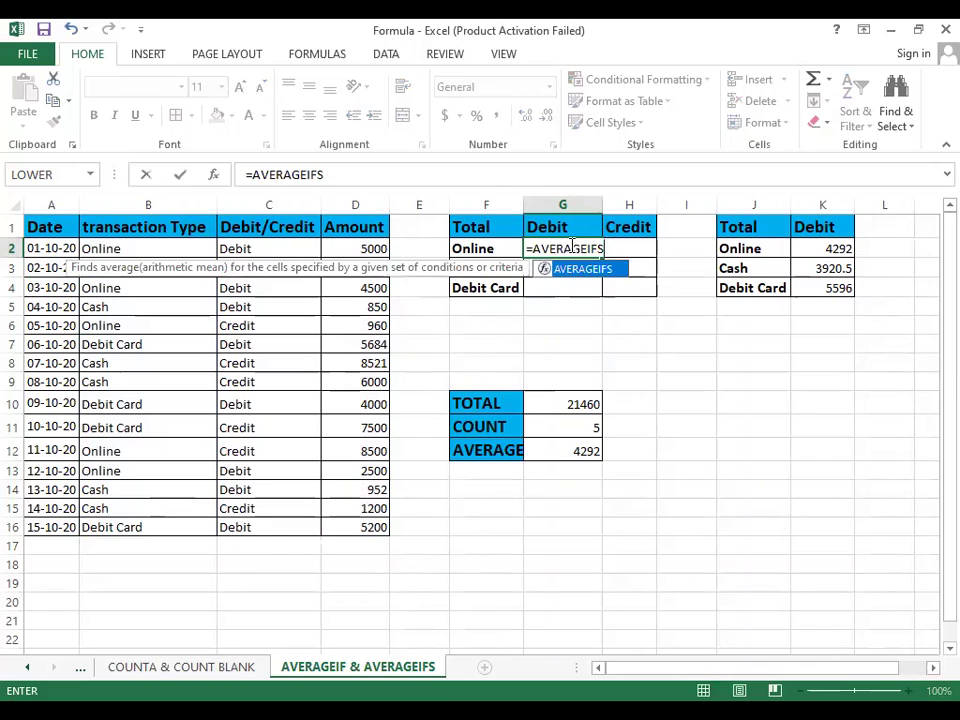
pyautogui.write('(')
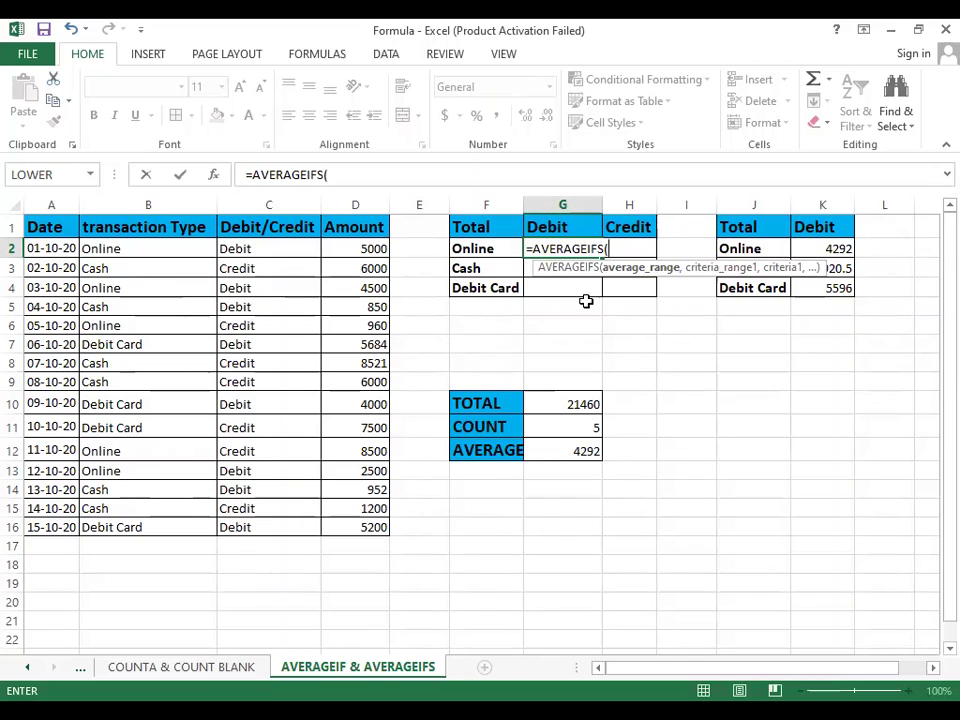
# - Use the whole Amount column D as average range and column B as first criteria range
pyautogui.click(357, 247)
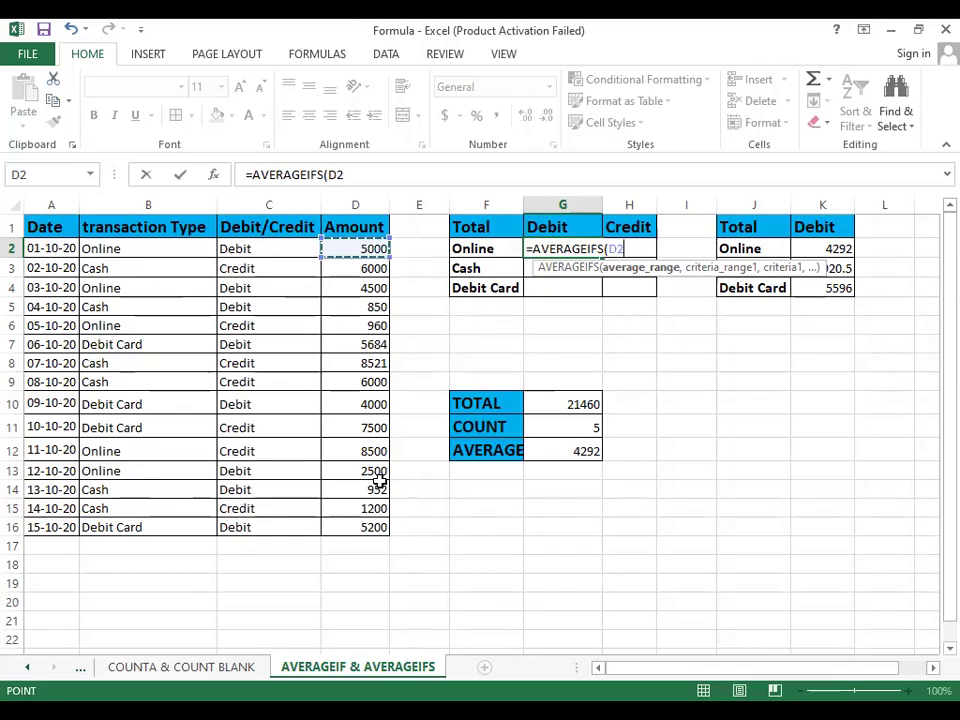
pyautogui.keyDown('shift'); pyautogui.click(381, 523); pyautogui.keyUp('shift')
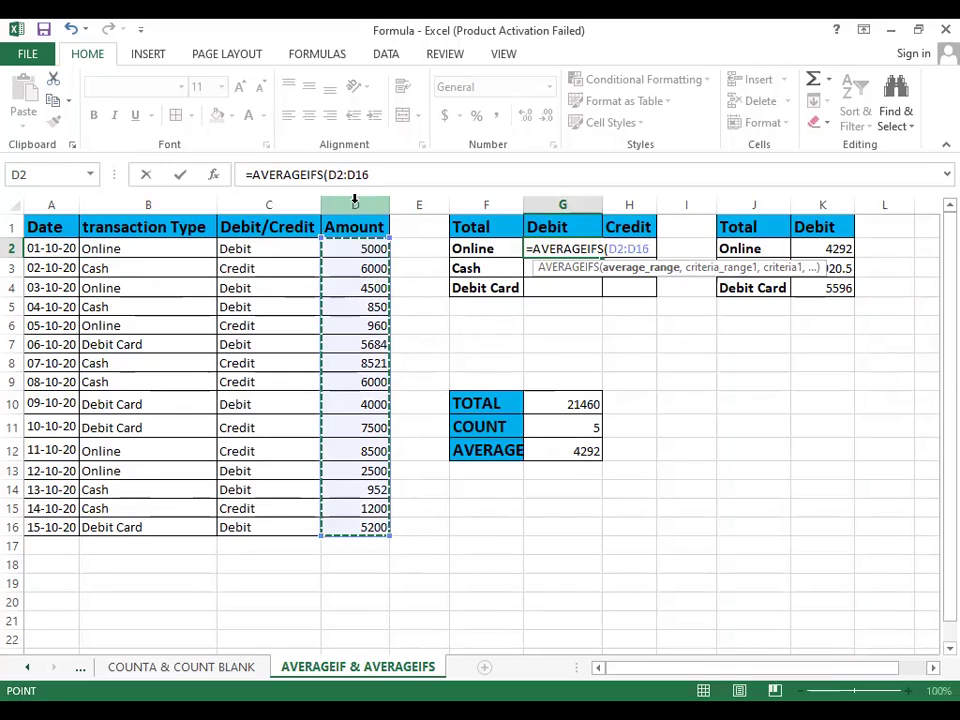
pyautogui.click(355, 203)
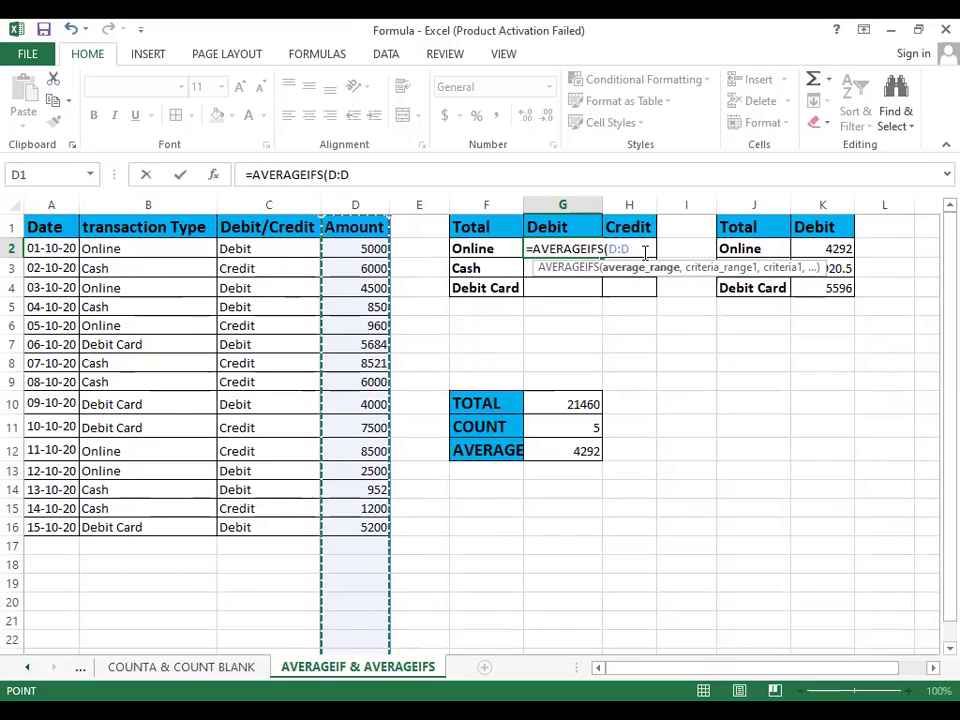
pyautogui.write(',')
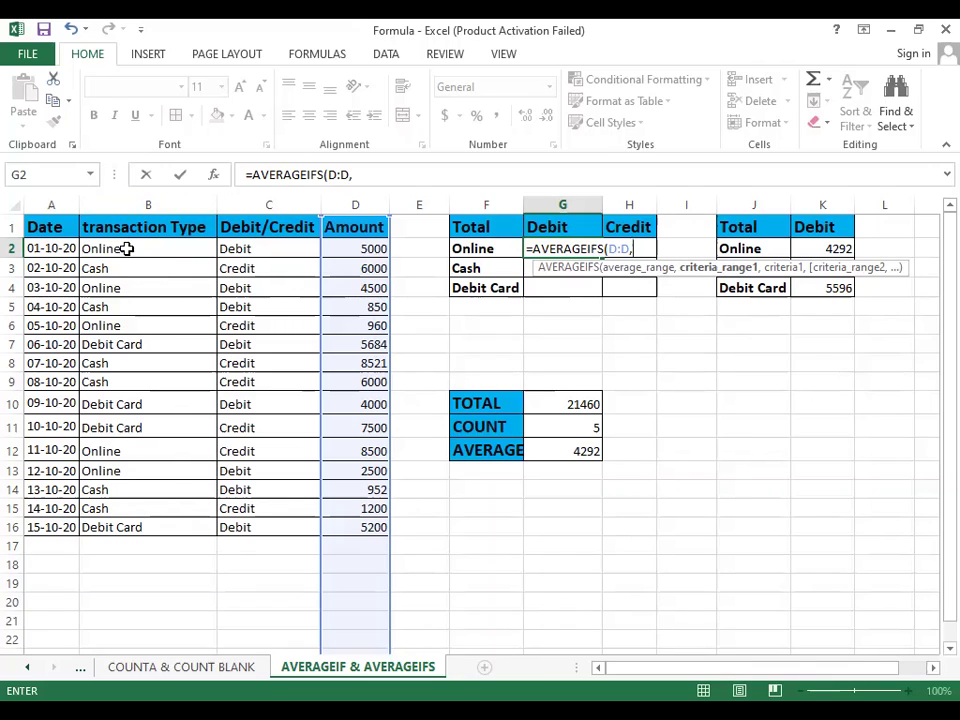
pyautogui.click(157, 204)
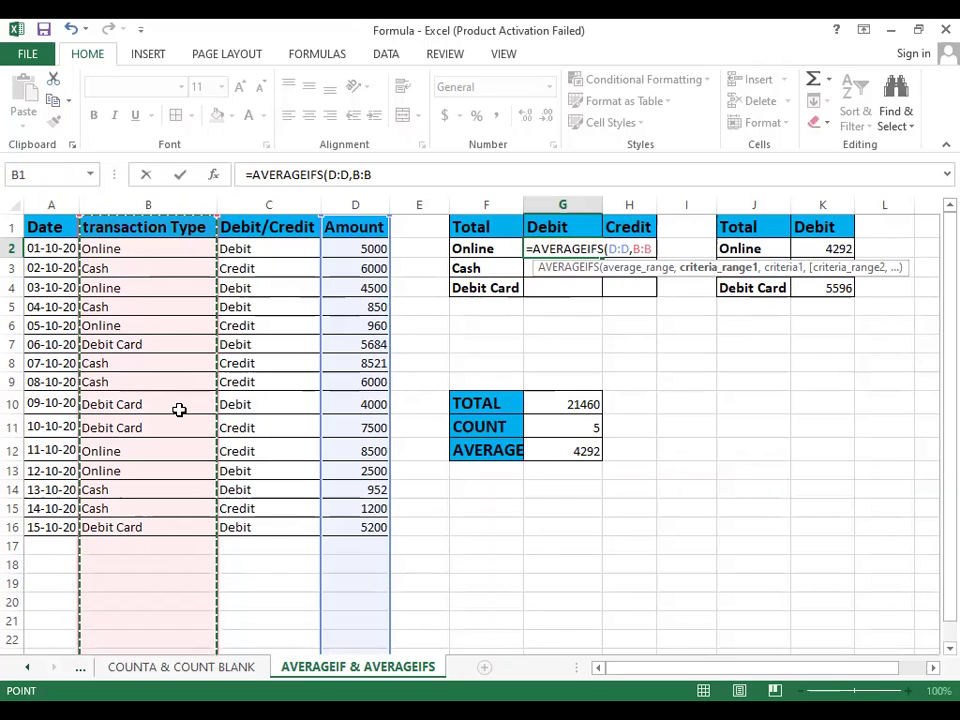
pyautogui.write(',')
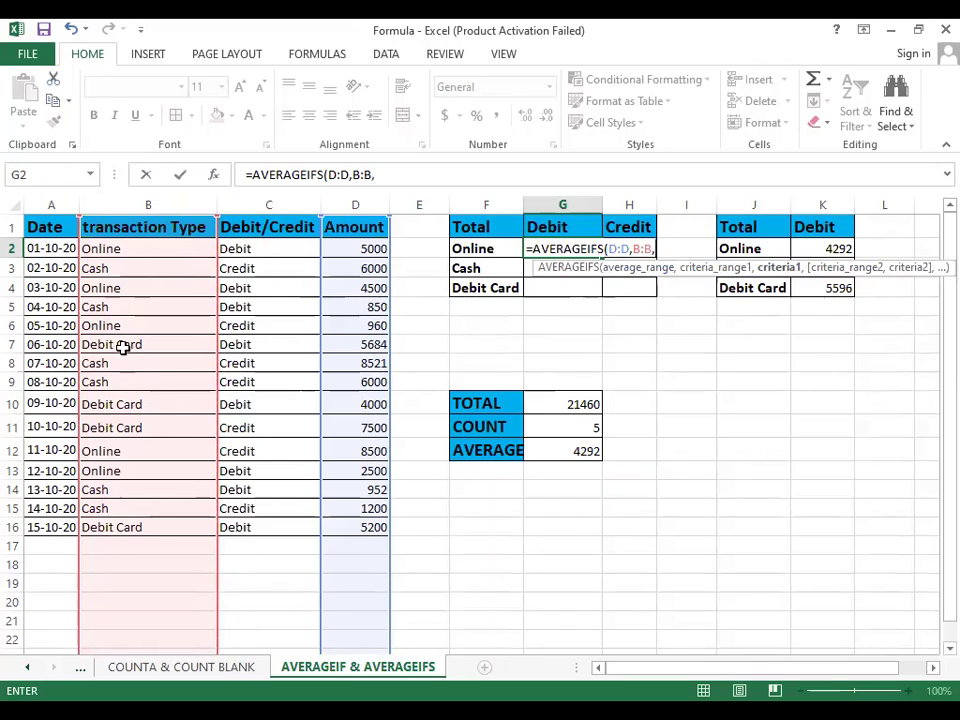
# - Add criteria F2, column C and G1, completing =AVERAGEIFS(D:D,B:B,F2,C:C,G1)
pyautogui.click(483, 250)
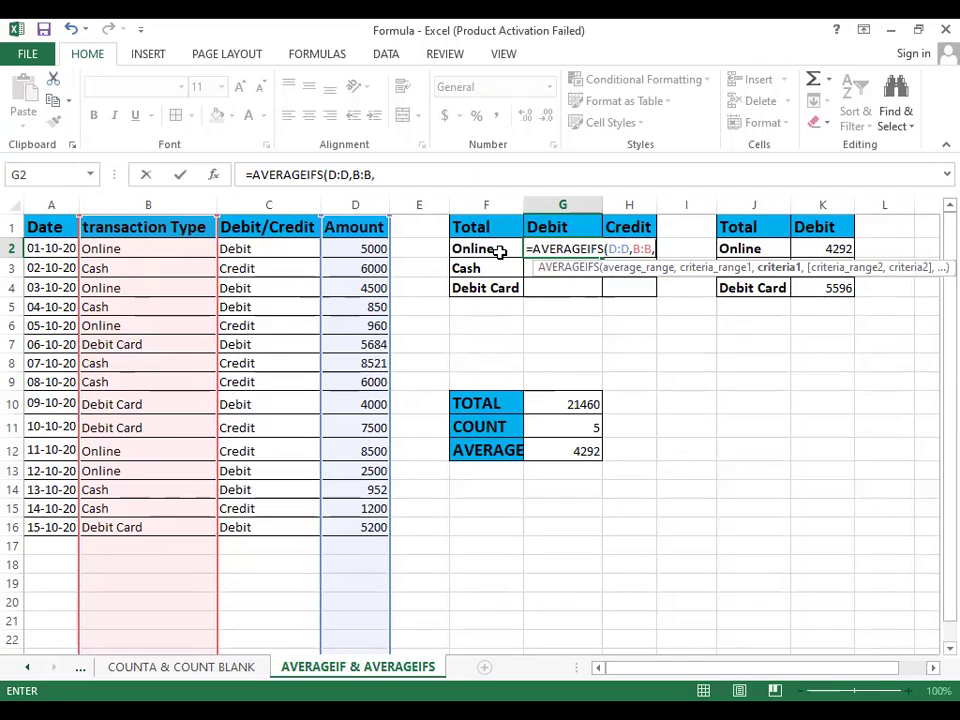
pyautogui.click(500, 250)
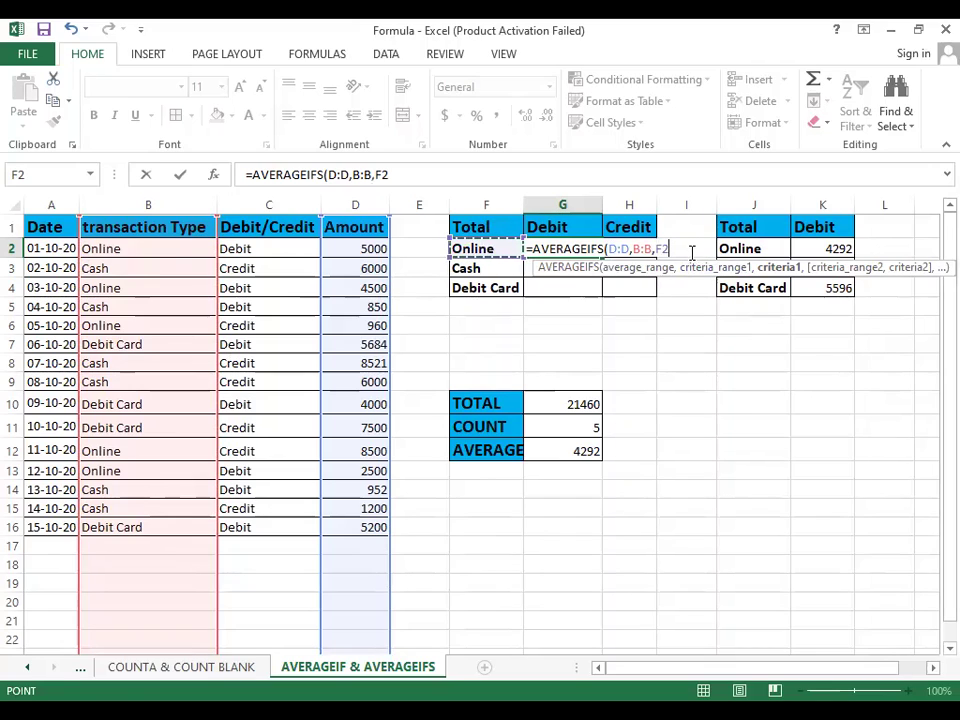
pyautogui.write(',')
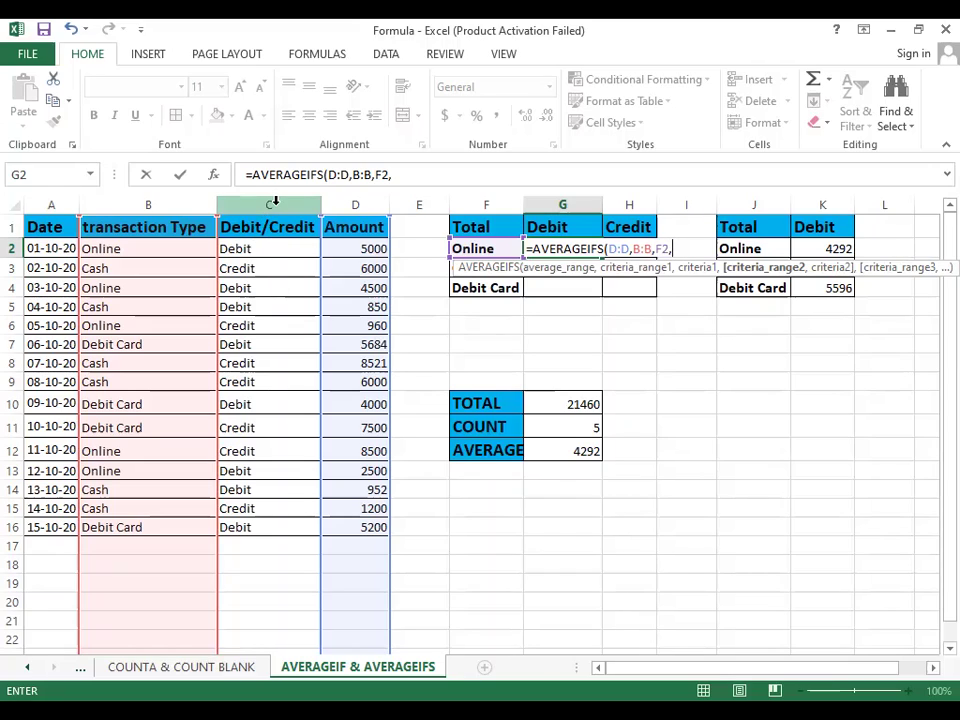
pyautogui.click(275, 203)
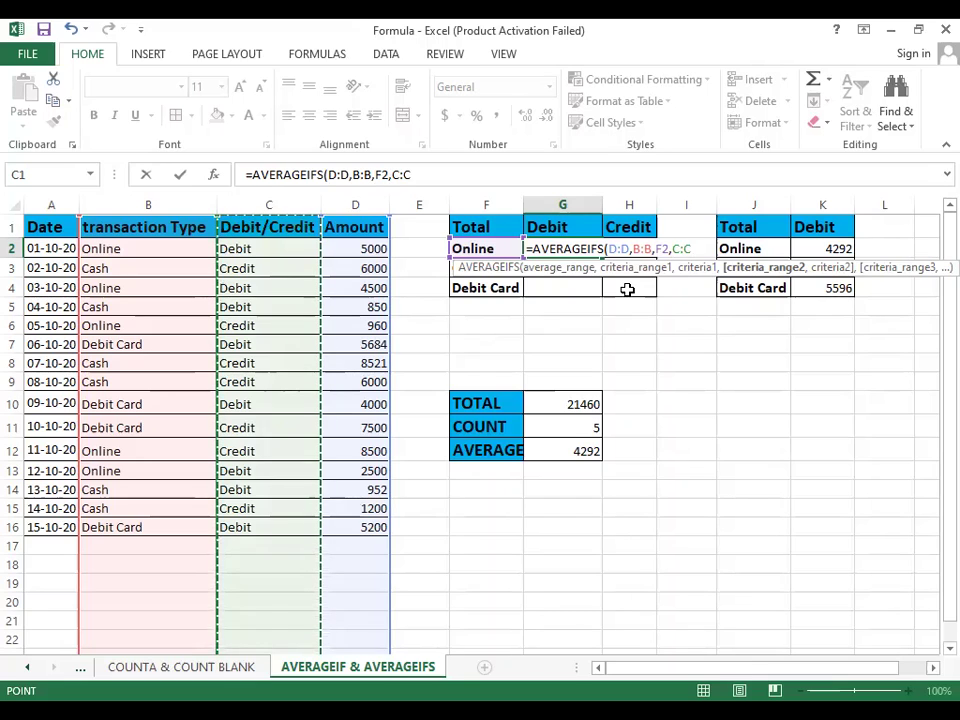
pyautogui.write(',')
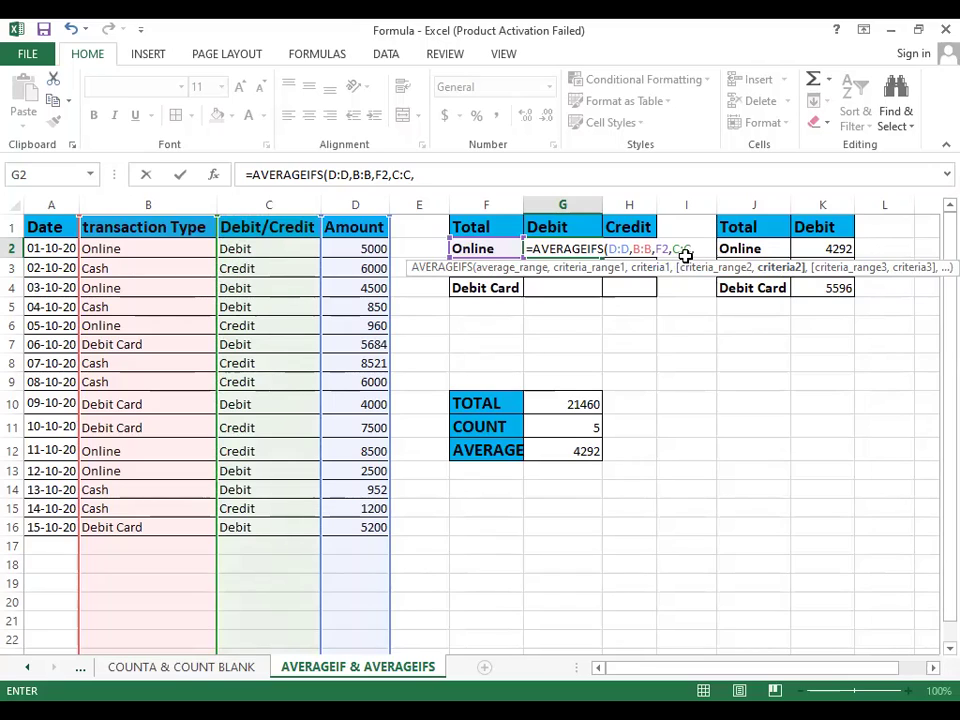
pyautogui.click(562, 224)
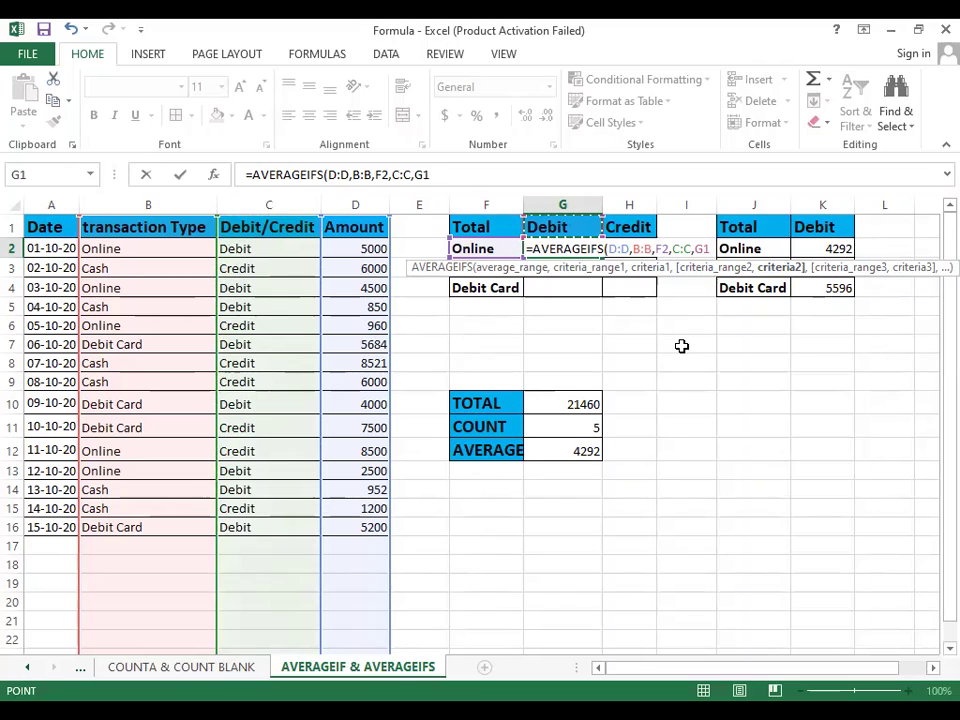
pyautogui.write(')')
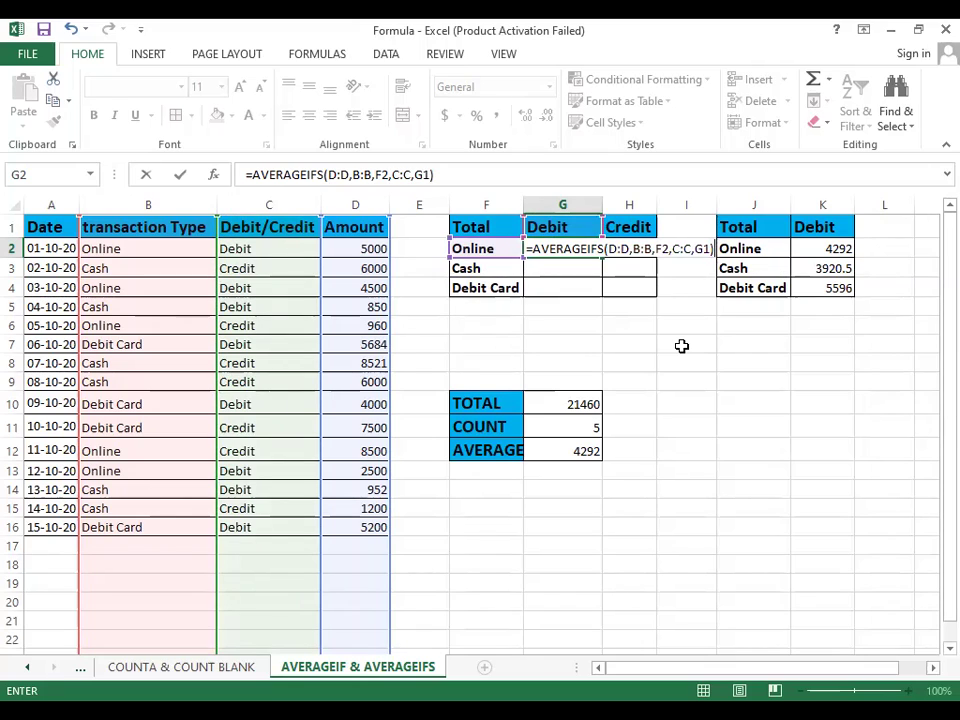
# - Commit the G2 AVERAGEIFS formula, returning 4000, and reopen it for editing
pyautogui.press('Return')
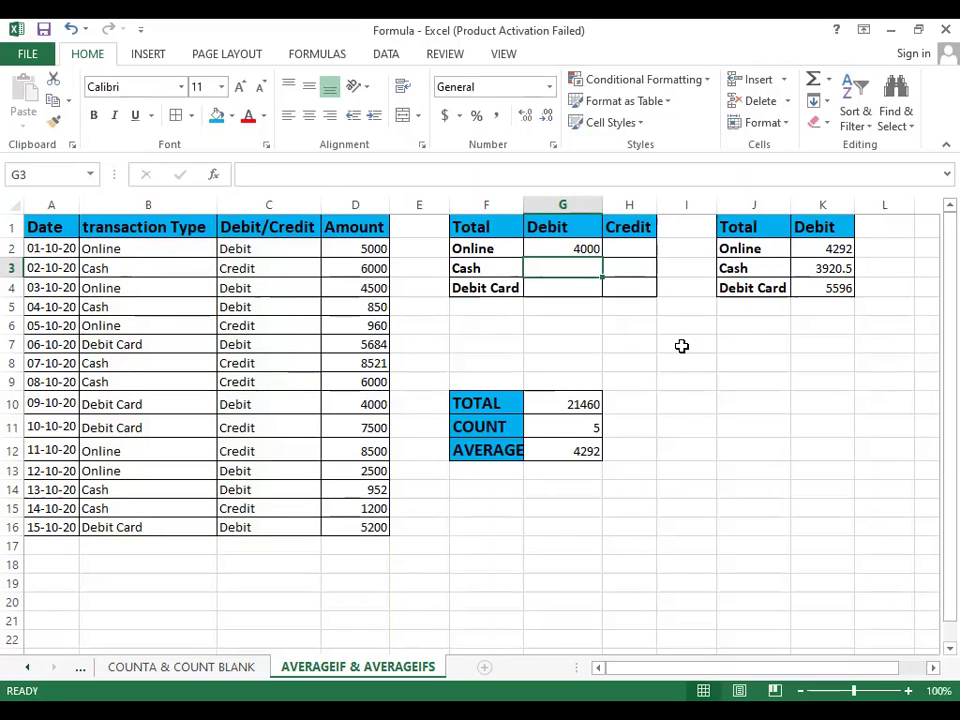
pyautogui.click(580, 246)
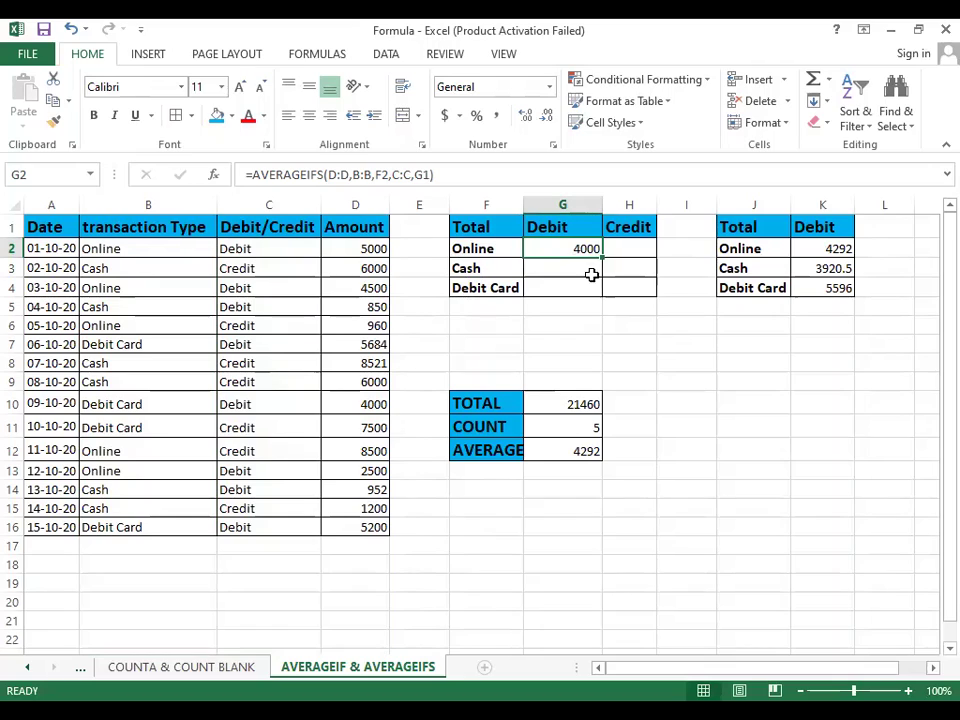
pyautogui.click(556, 268)
pyautogui.click(570, 250)
pyautogui.press('F2')
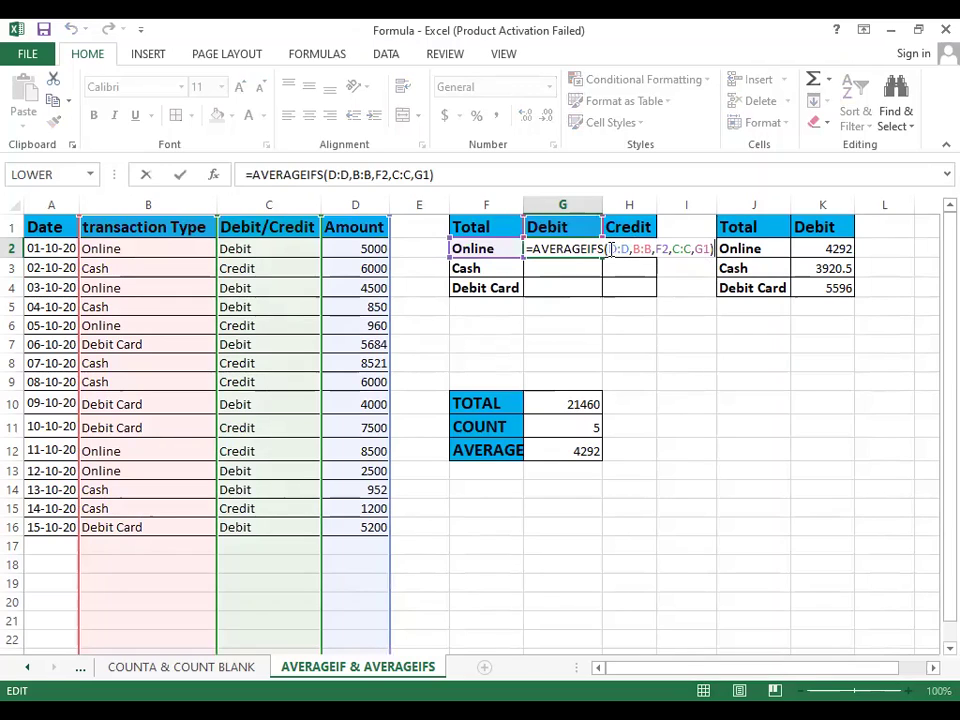
# - Make the column references in G2's formula absolute: $D:$D, $B:$B and $C:$C
pyautogui.doubleClick(619, 248)
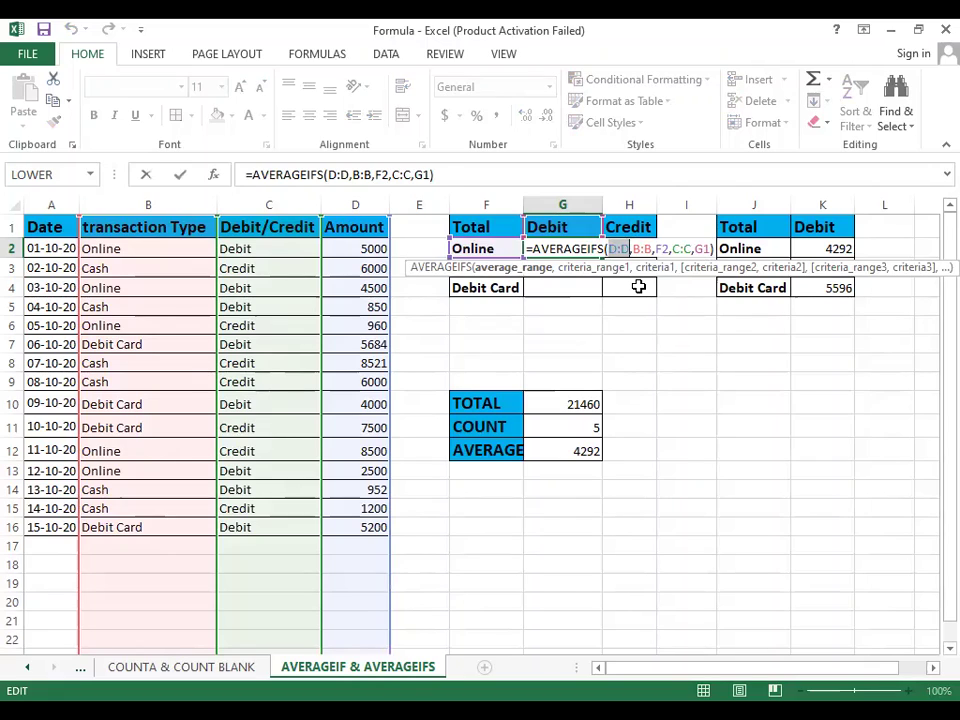
pyautogui.press('F4')
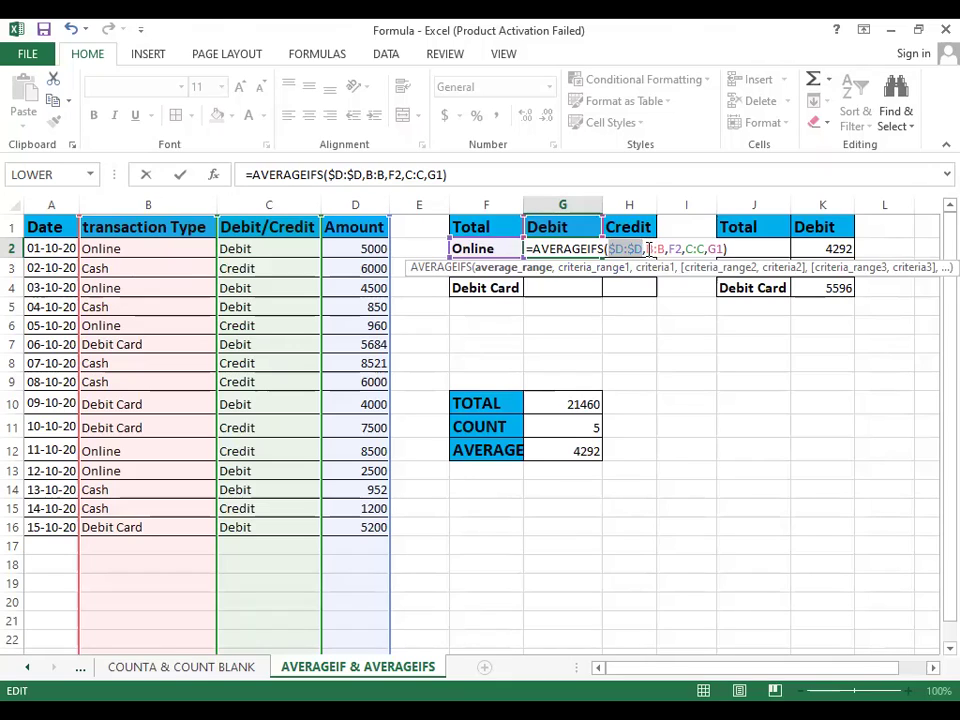
pyautogui.moveTo(647, 249)
pyautogui.mouseDown()
pyautogui.moveTo(665, 249)
pyautogui.moveTo(659, 254)
pyautogui.mouseUp()
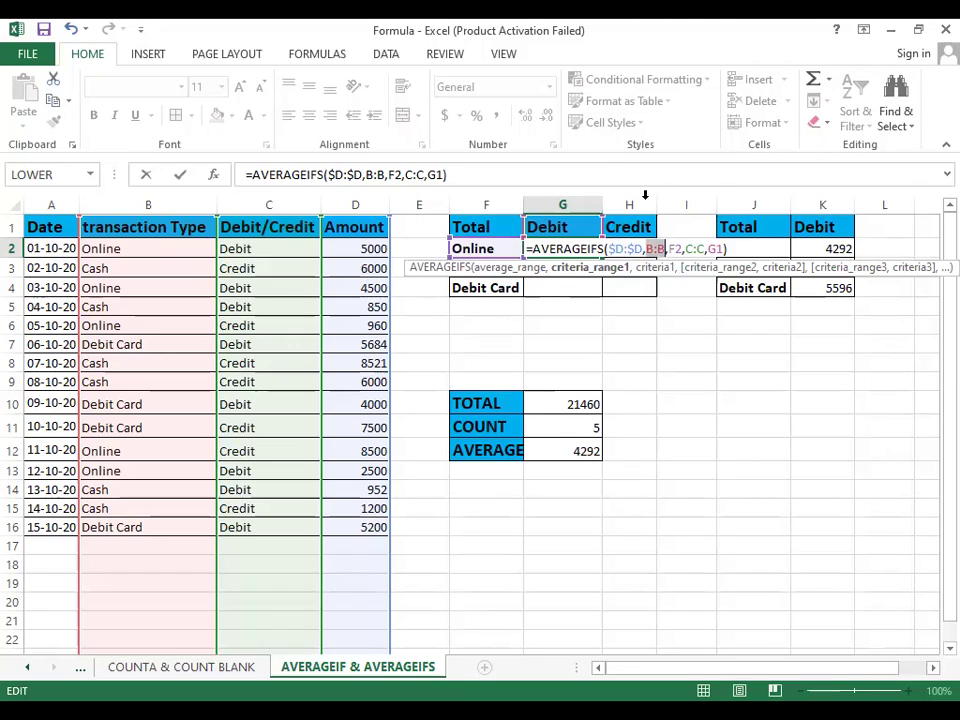
pyautogui.press('F4')
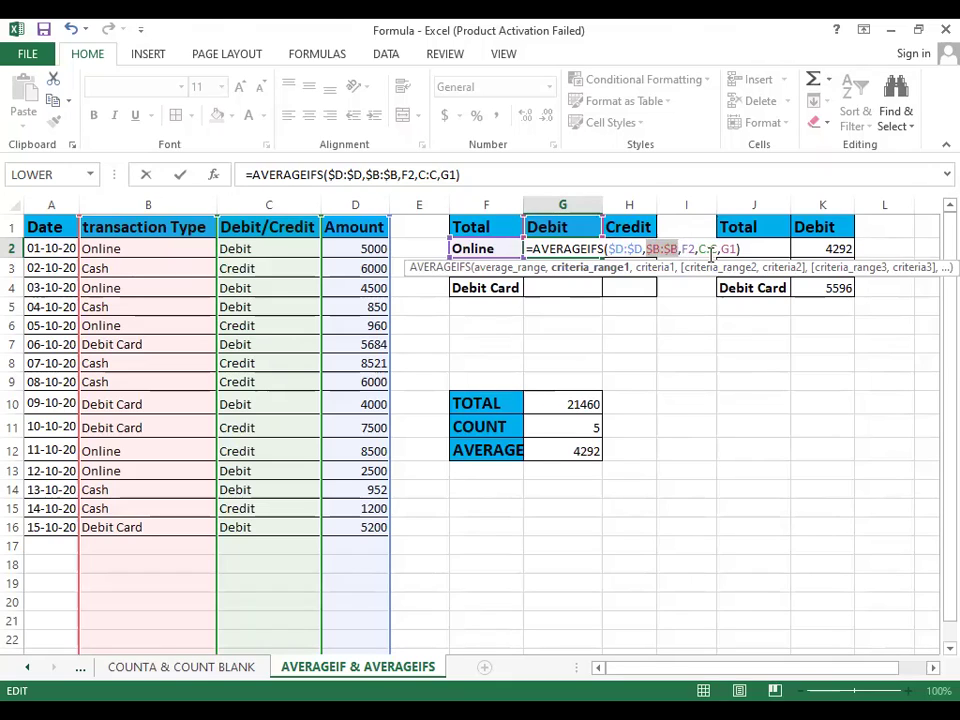
pyautogui.doubleClick(707, 249)
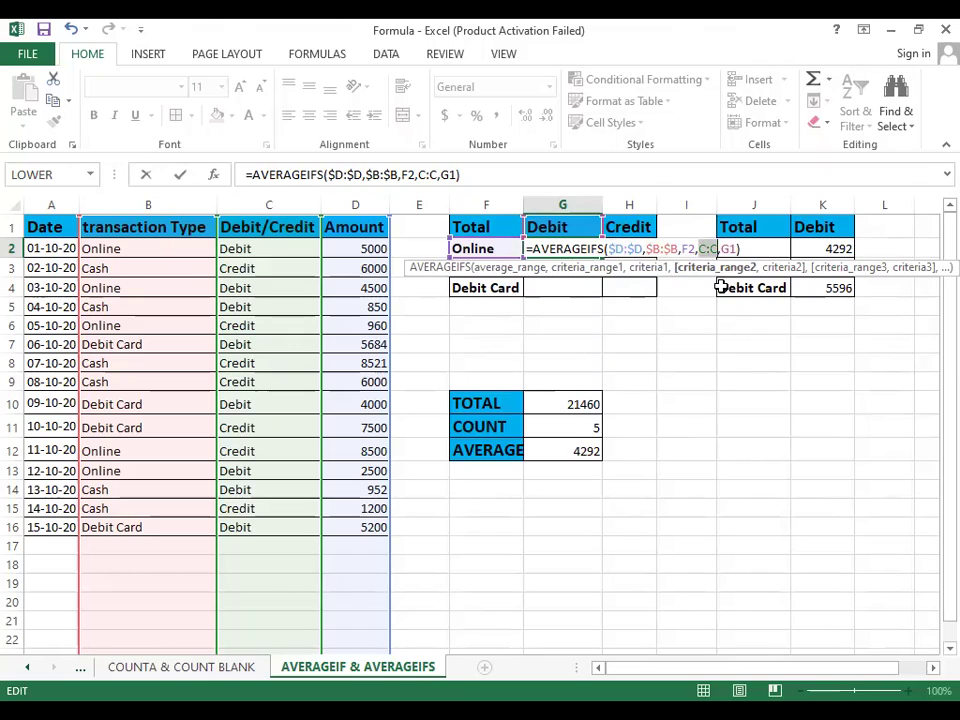
pyautogui.press('F4')
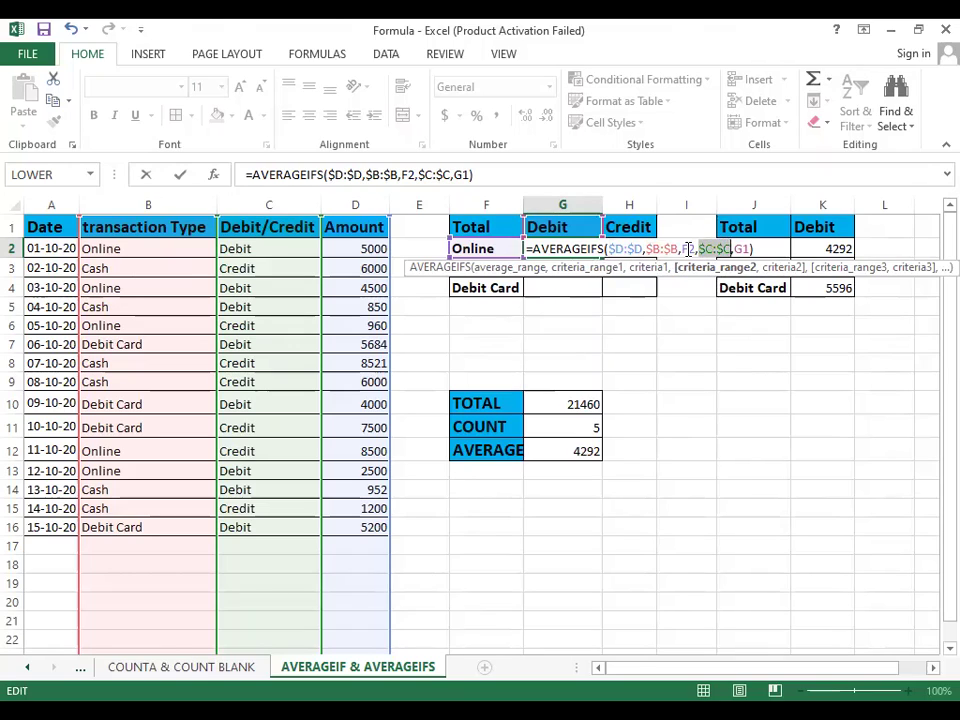
# - Locate the F2 and G1 references and place the editing cursor just before F2
pyautogui.click(662, 249)
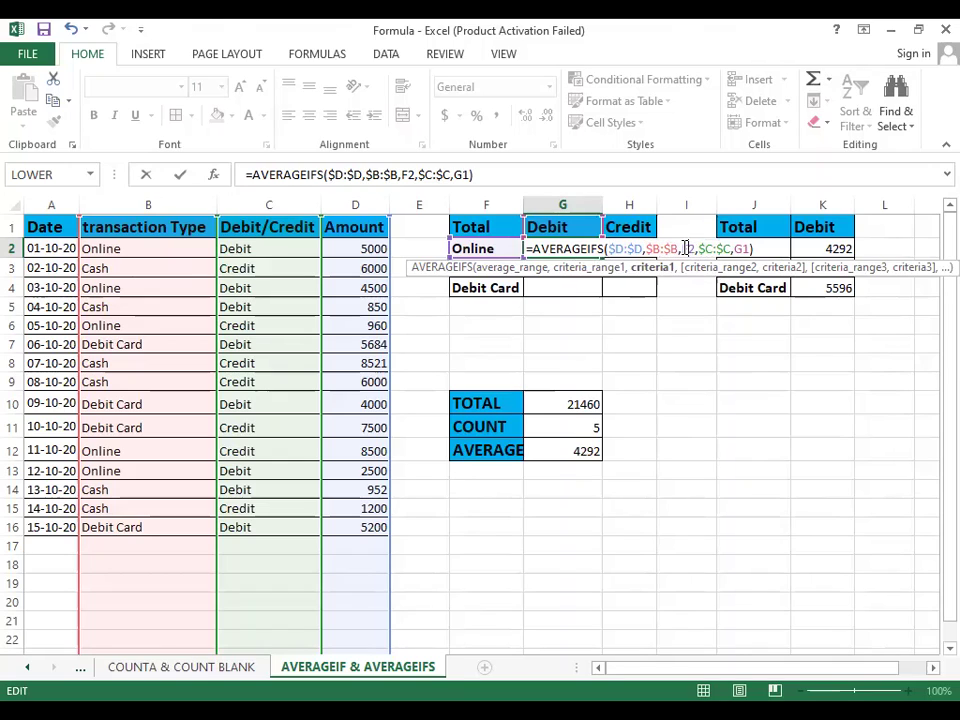
pyautogui.moveTo(691, 248); pyautogui.dragTo(694, 248)
pyautogui.doubleClick(740, 248)
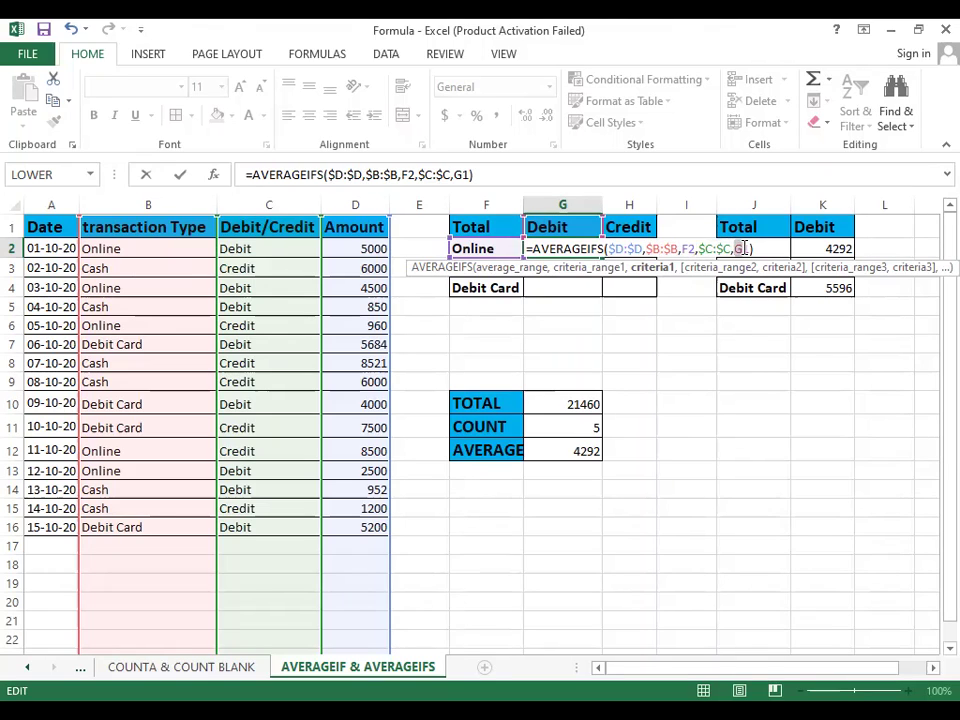
pyautogui.click(682, 248)
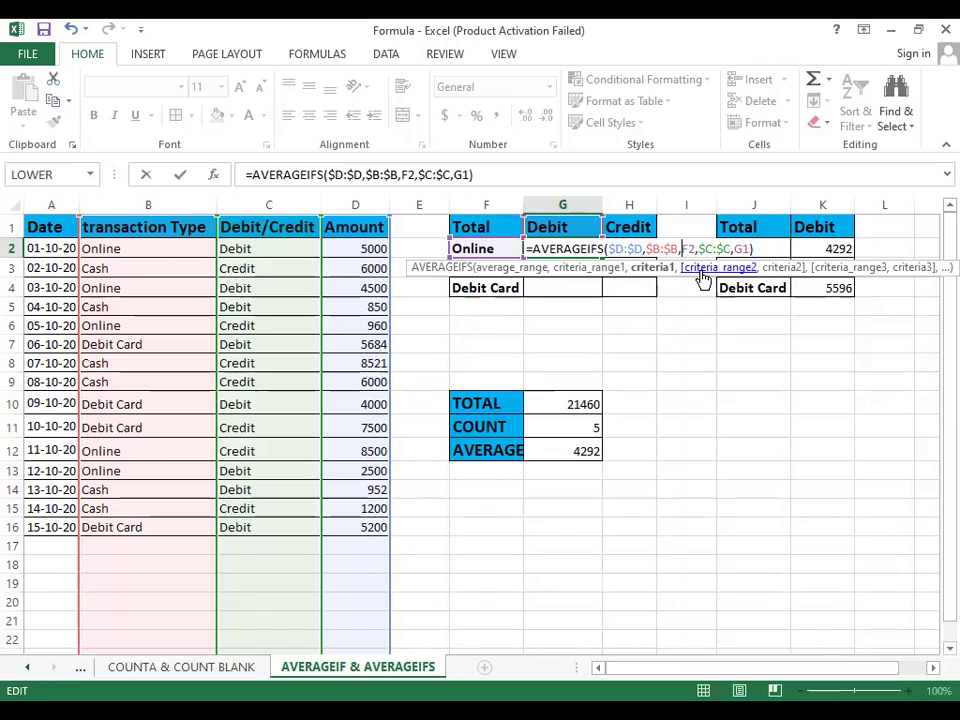
# - Change F2 to $F2 and G1 to G$1, committing =AVERAGEIFS($D:$D,$B:$B,$F2,$C:$C,G$1)
pyautogui.write('$')
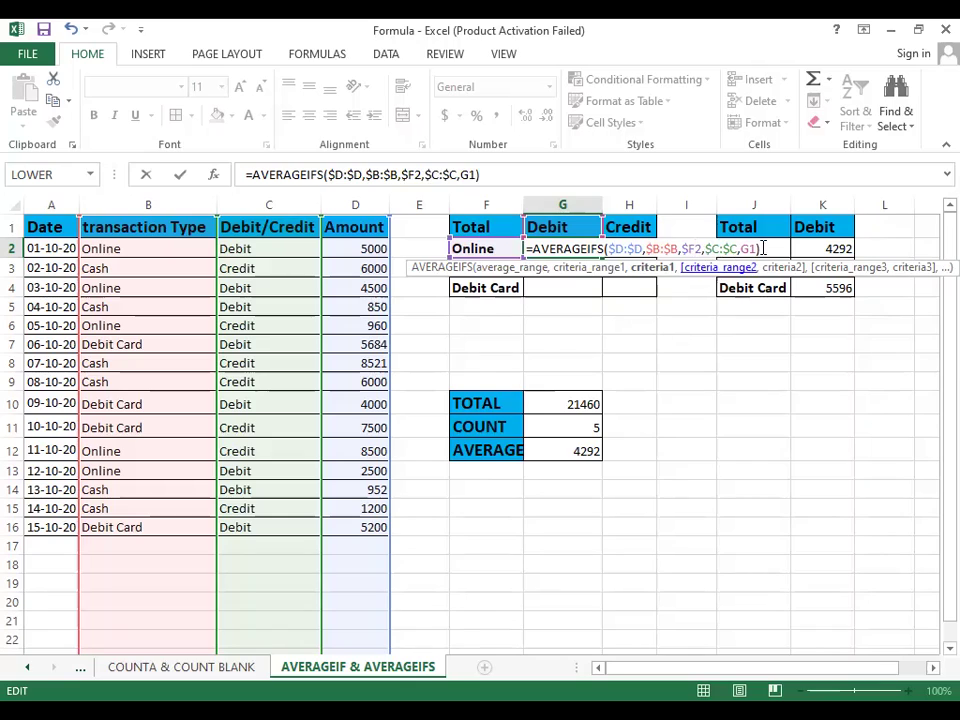
pyautogui.click(752, 248)
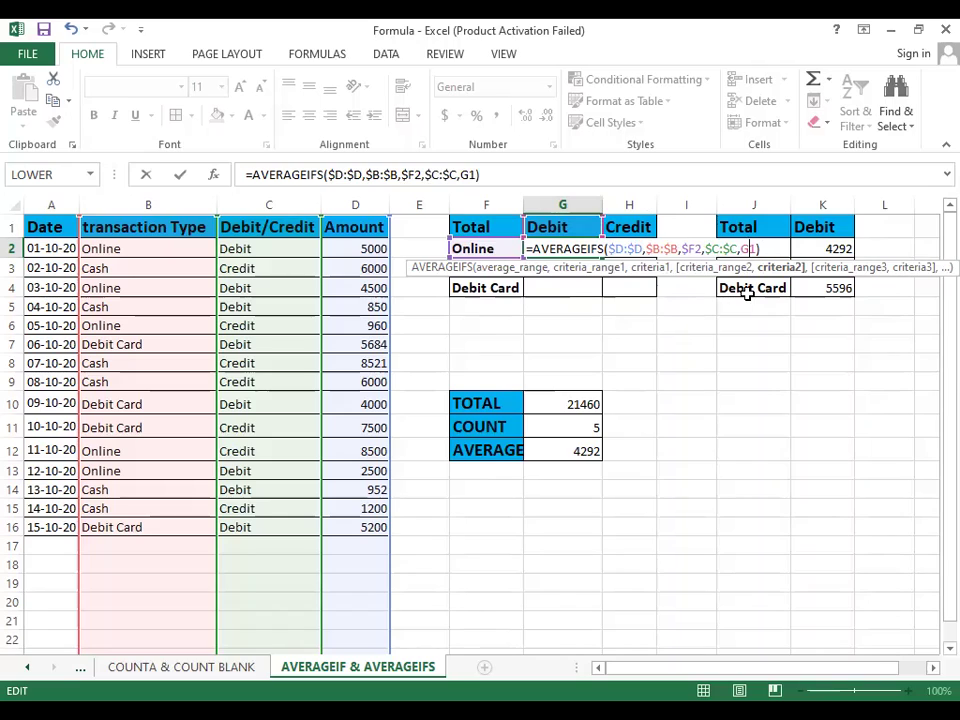
pyautogui.press('F4')
pyautogui.press('F4')
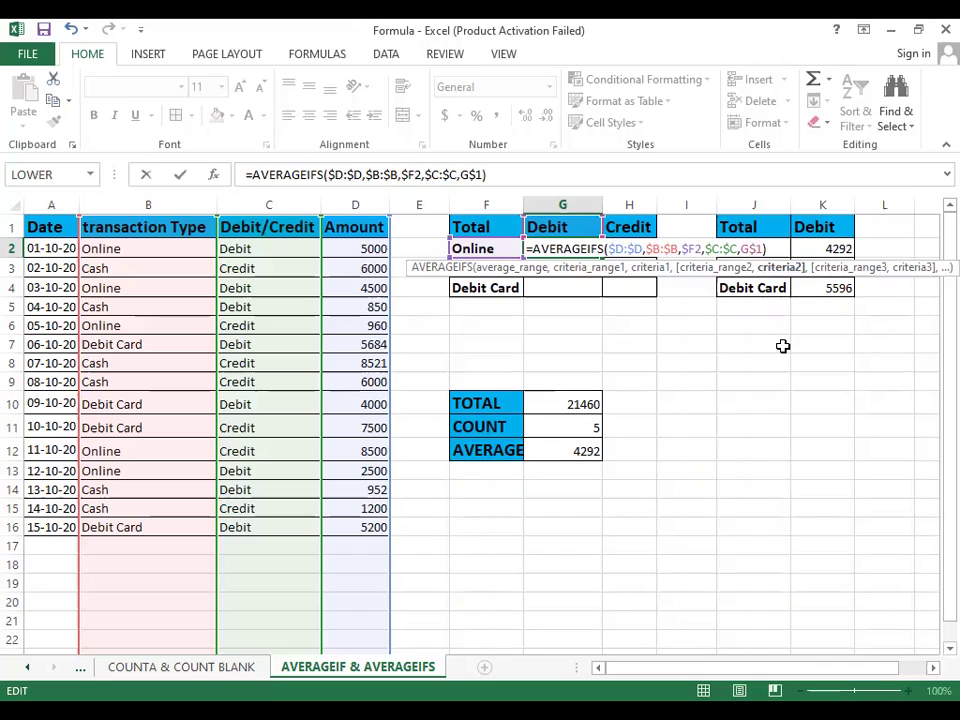
pyautogui.press('Return')
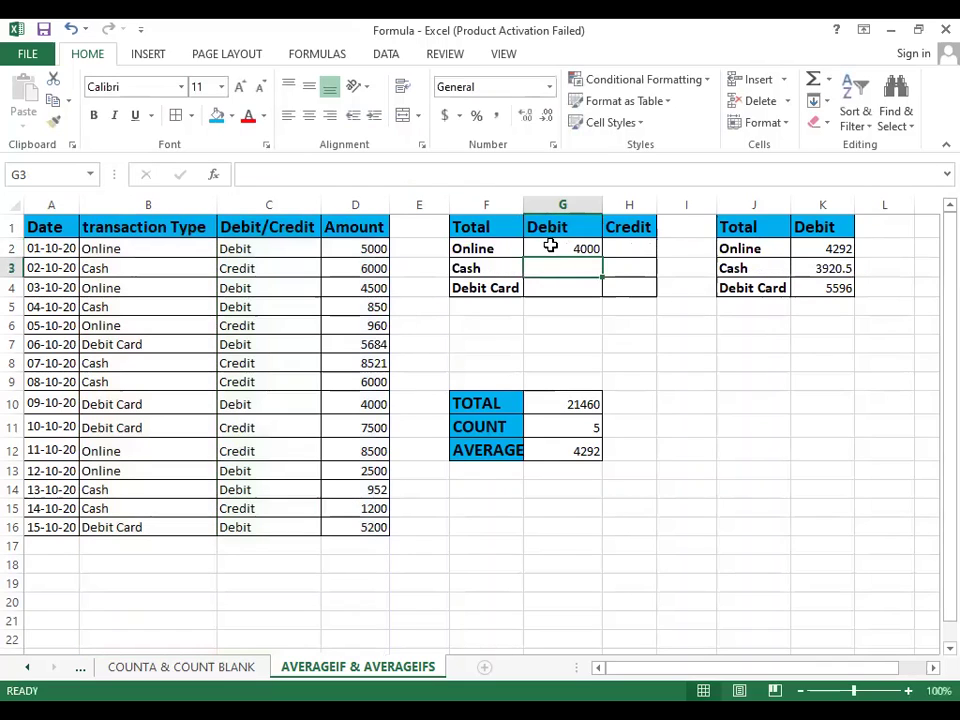
# - Fill G2's formula down to G4, giving Cash 901 and Debit Card 4961.333333
pyautogui.click(551, 249)
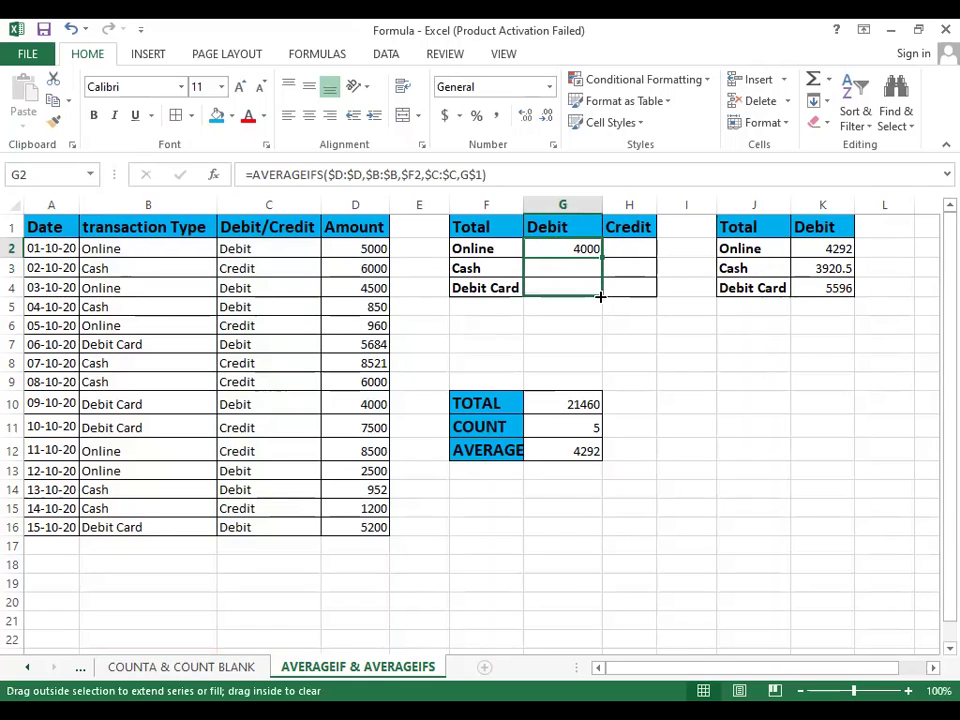
pyautogui.moveTo(604, 259); pyautogui.dragTo(605, 296)
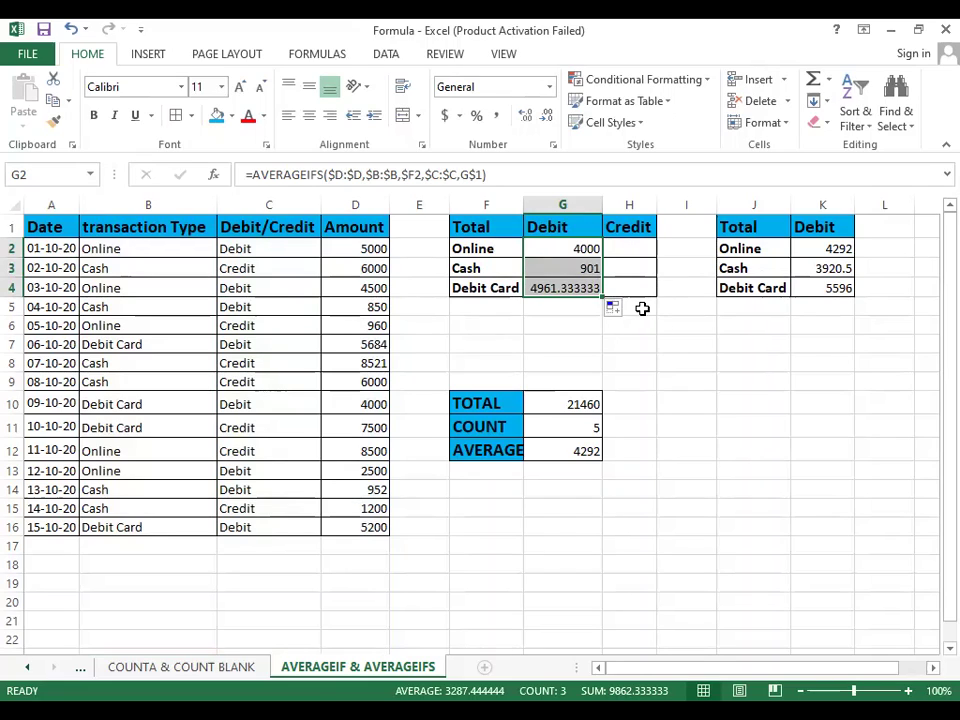
pyautogui.click(641, 307)
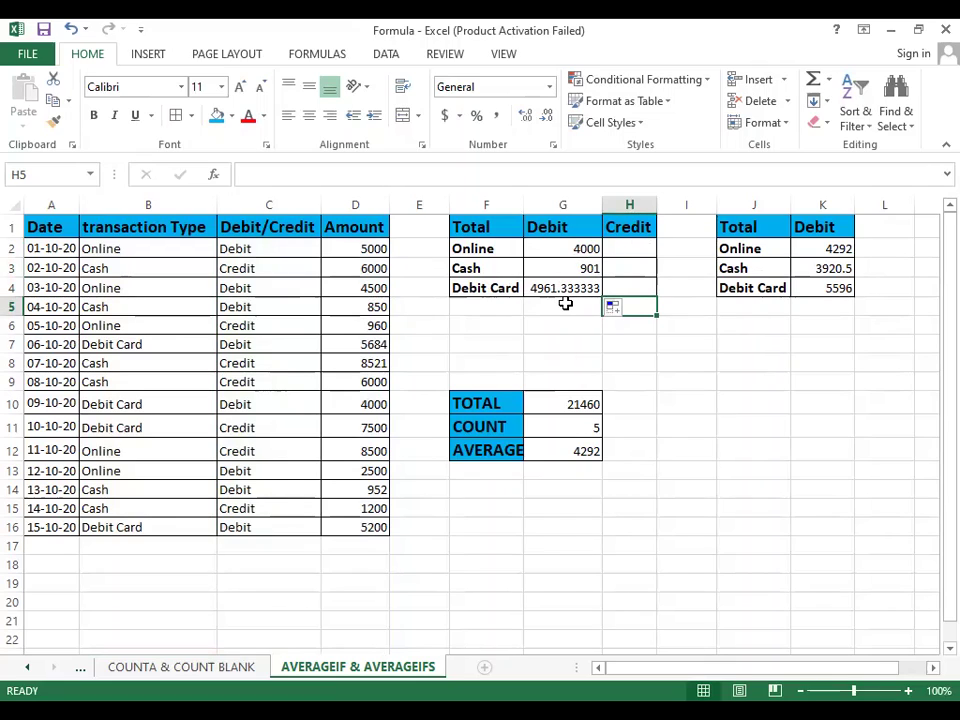
# - Fill the Debit formulas right into H2:H4, giving Credit averages 4730, 5430.25 and 7500
pyautogui.click(644, 249)
pyautogui.moveTo(640, 252); pyautogui.dragTo(640, 292)
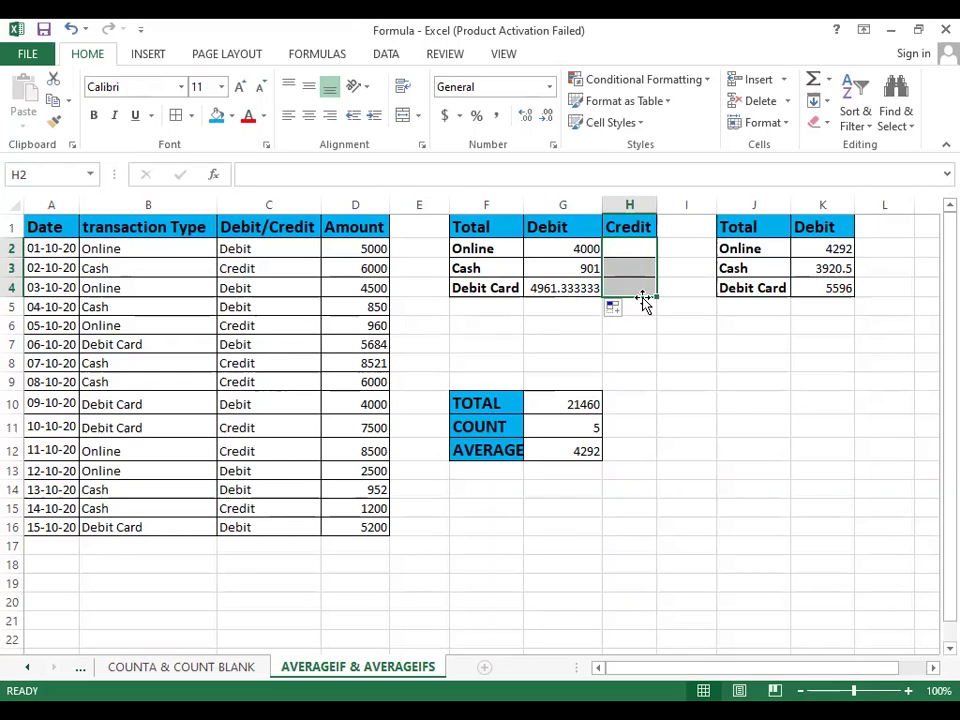
pyautogui.moveTo(570, 248); pyautogui.dragTo(572, 288)
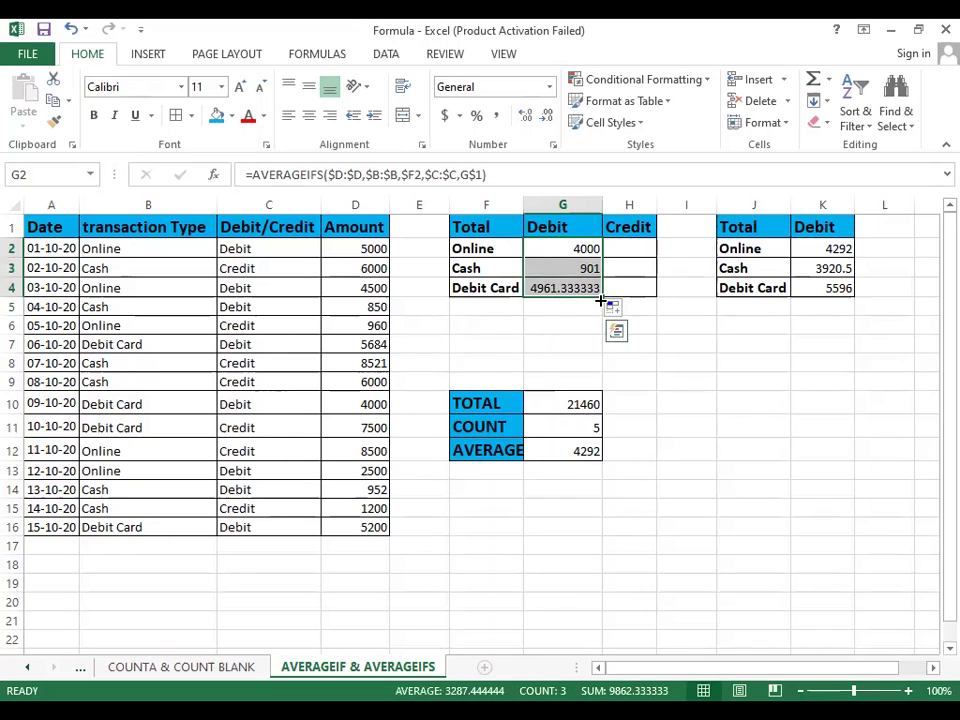
pyautogui.click(612, 307)
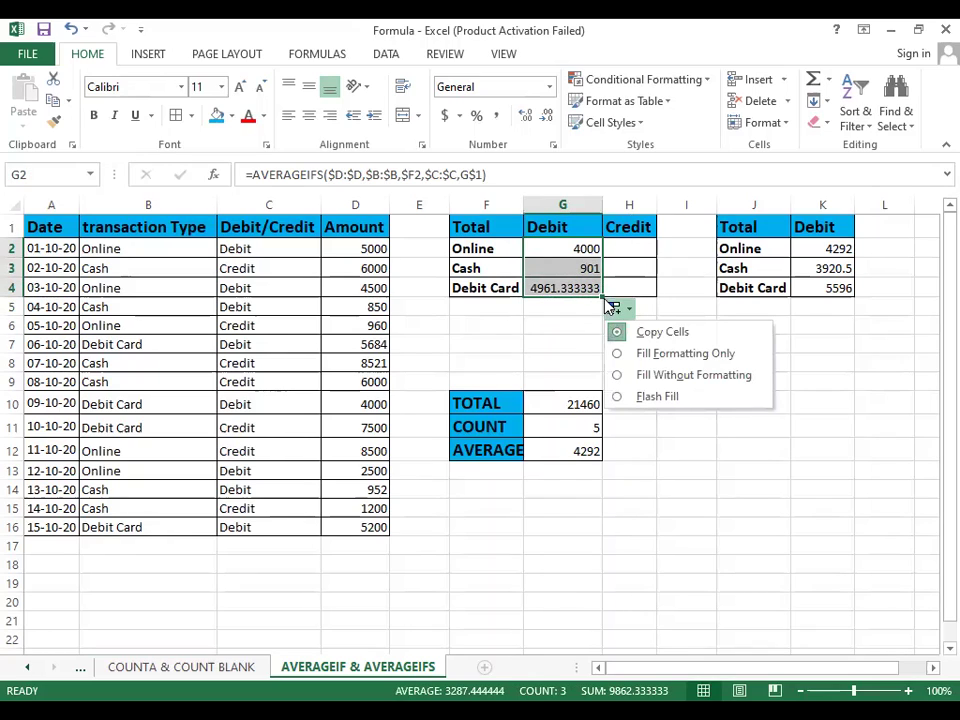
pyautogui.click(612, 307)
pyautogui.moveTo(603, 297); pyautogui.dragTo(640, 296)
pyautogui.click(640, 366)
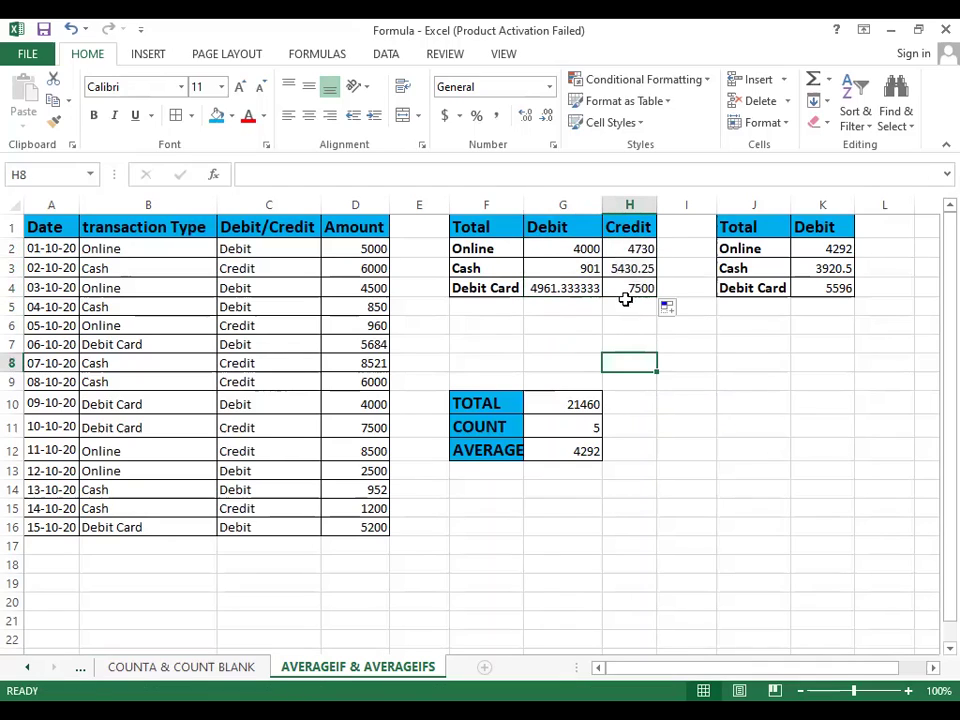
# - Check each Credit formula in H2:H4 and compare the Online debit and credit averages
pyautogui.click(619, 249)
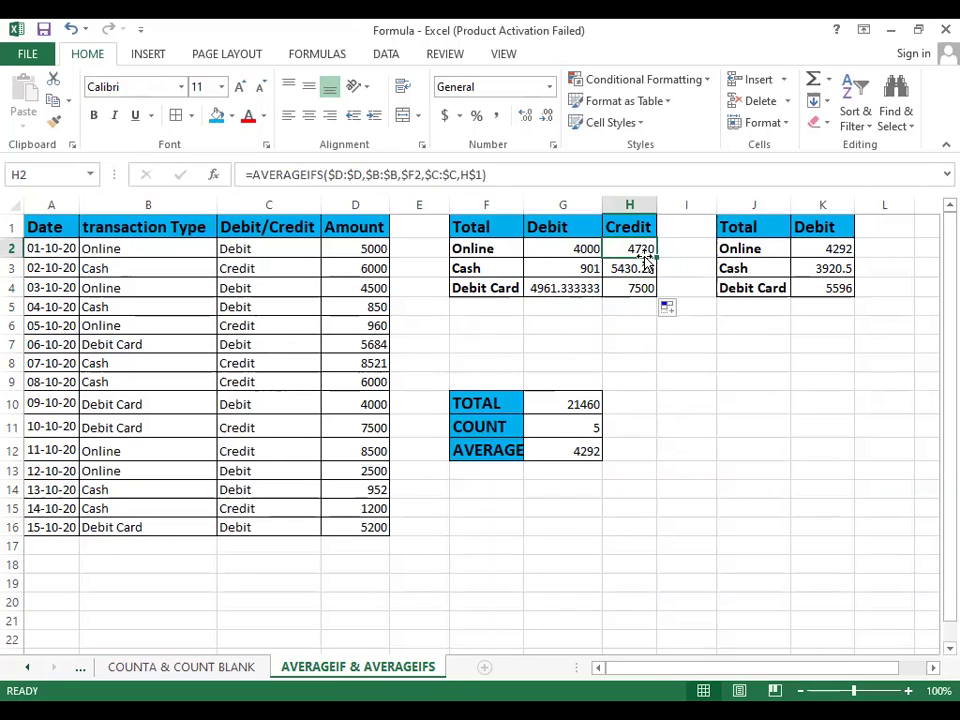
pyautogui.click(628, 274)
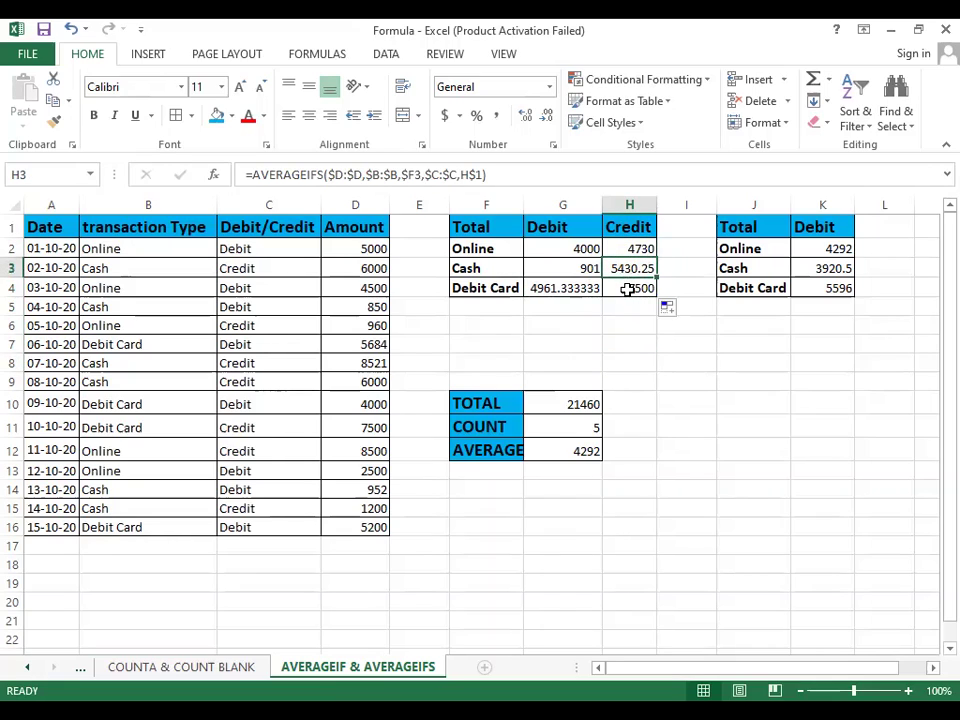
pyautogui.click(626, 288)
pyautogui.click(621, 252)
pyautogui.click(622, 270)
pyautogui.moveTo(576, 250)
pyautogui.mouseDown()
pyautogui.moveTo(620, 256)
pyautogui.moveTo(625, 284)
pyautogui.mouseUp()
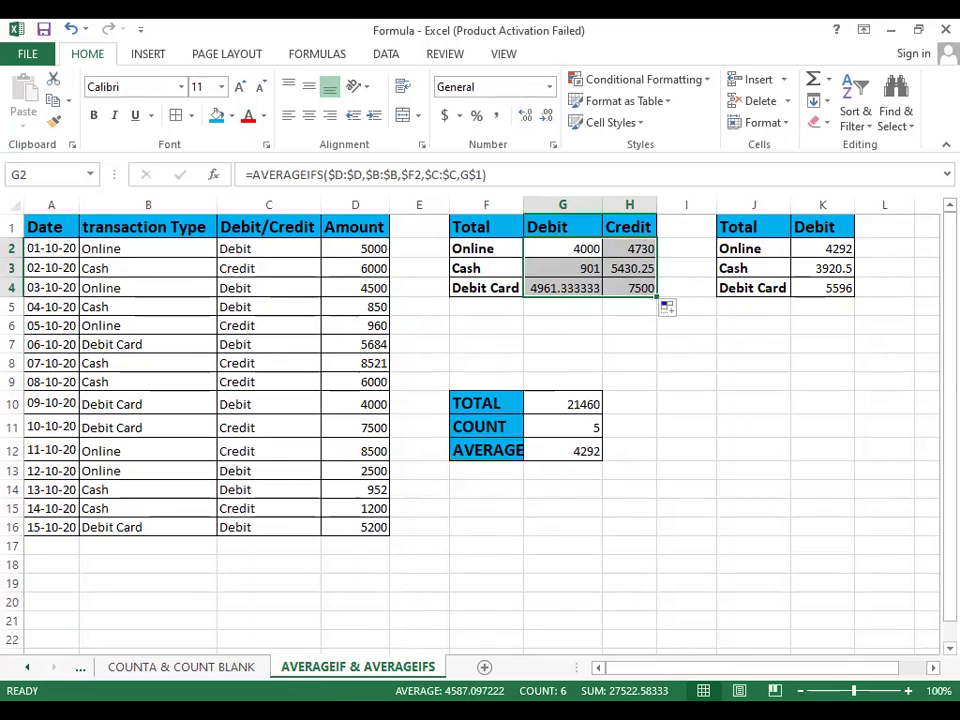
pyautogui.click(680, 425)
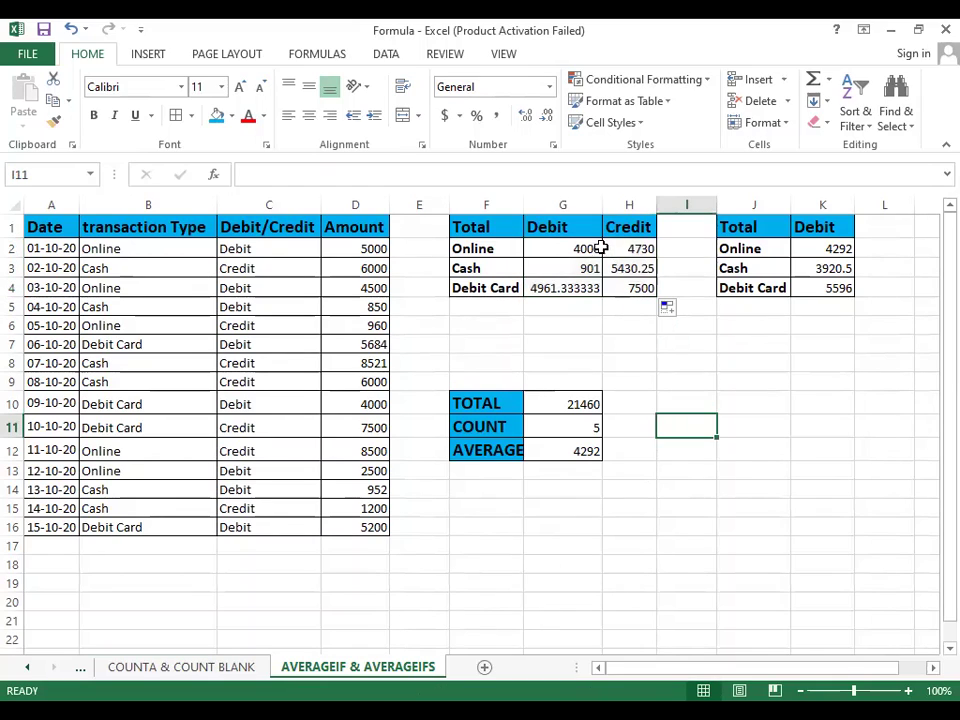
pyautogui.moveTo(624, 248); pyautogui.dragTo(622, 287)
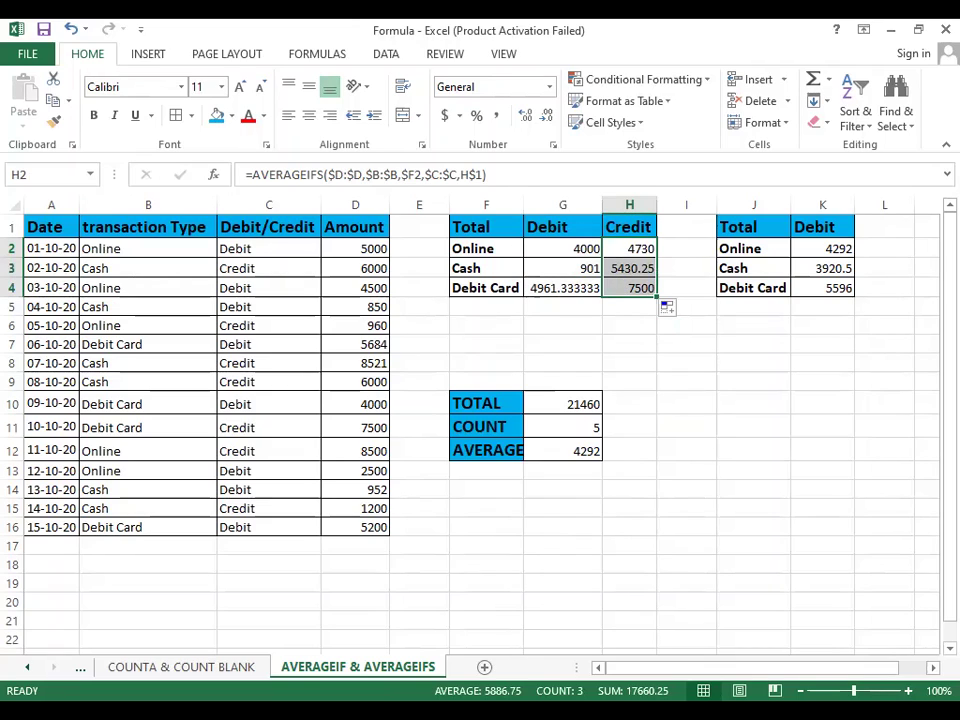
pyautogui.click(576, 248)
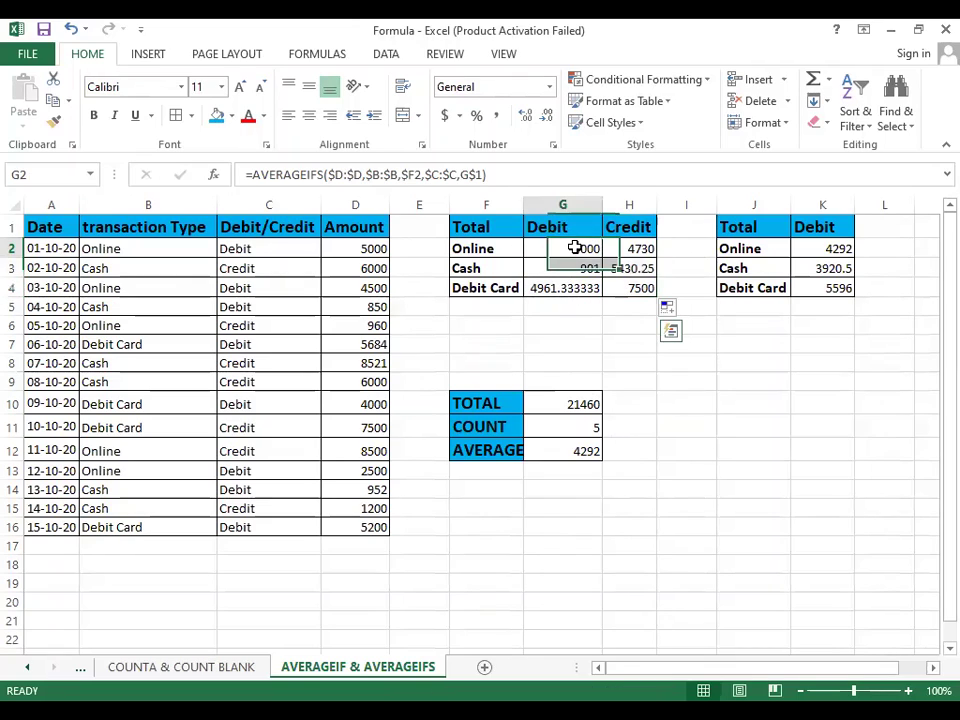
pyautogui.moveTo(576, 248); pyautogui.dragTo(576, 287)
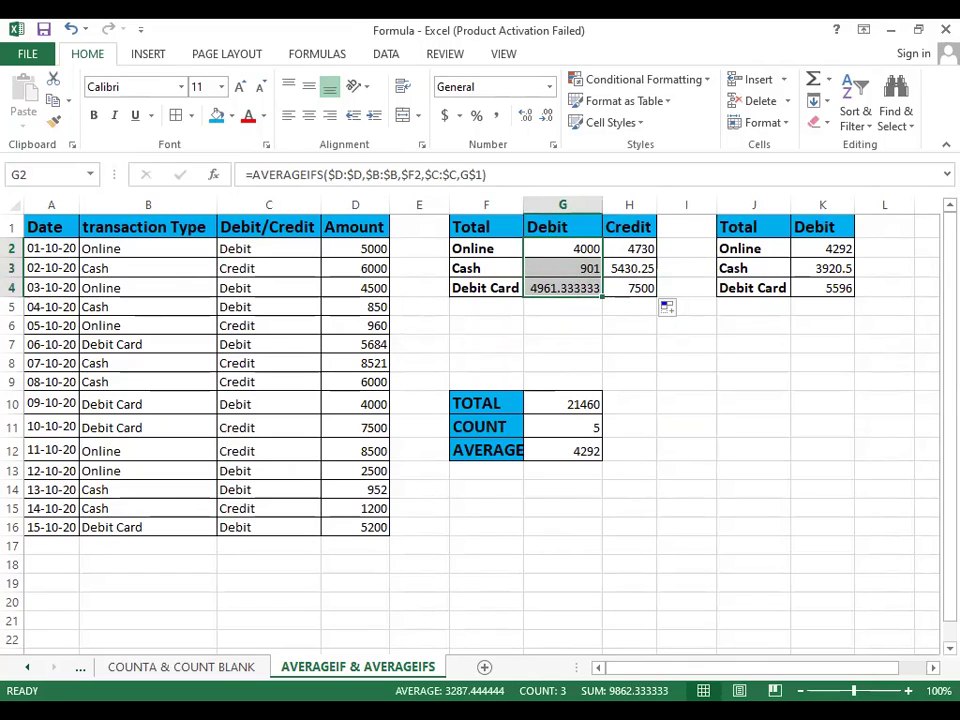
pyautogui.click(536, 360)
pyautogui.click(584, 250)
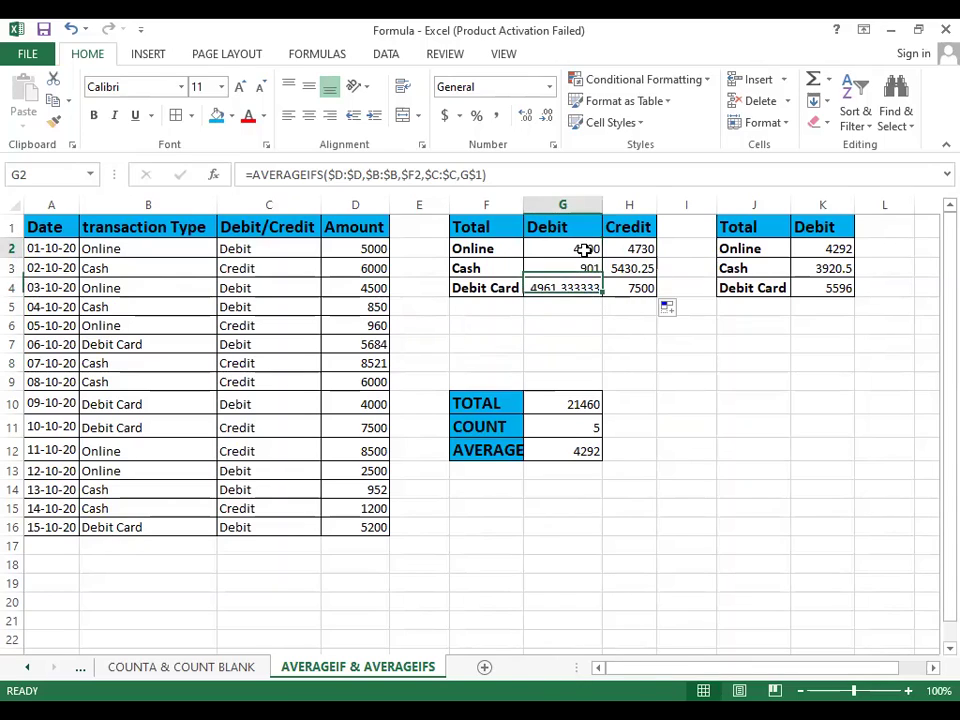
pyautogui.moveTo(584, 250); pyautogui.dragTo(626, 249)
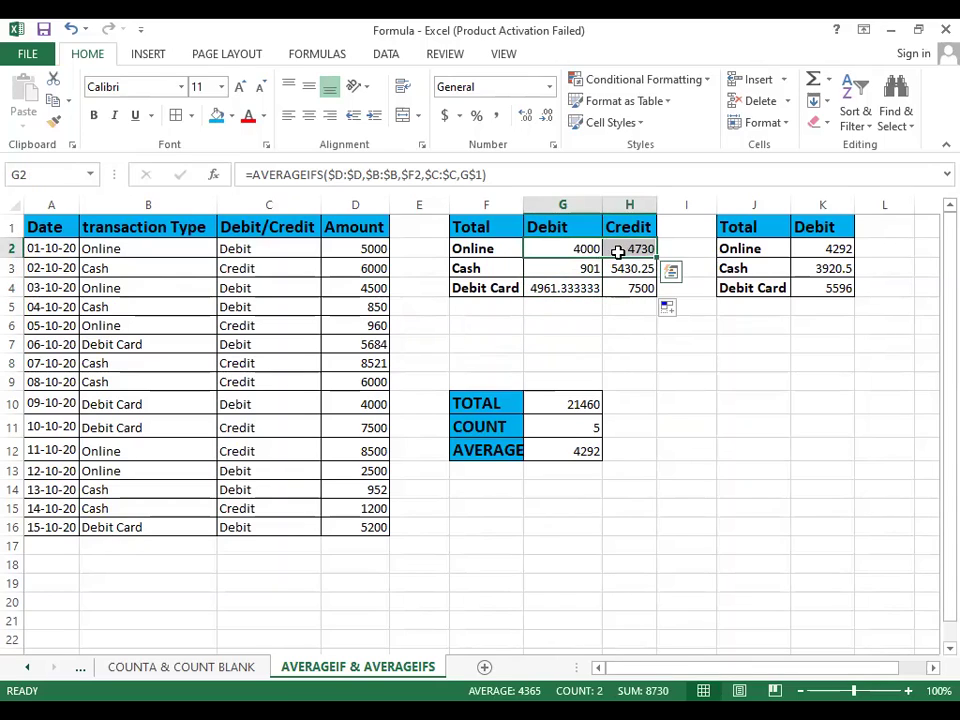
pyautogui.moveTo(567, 268); pyautogui.dragTo(616, 269)
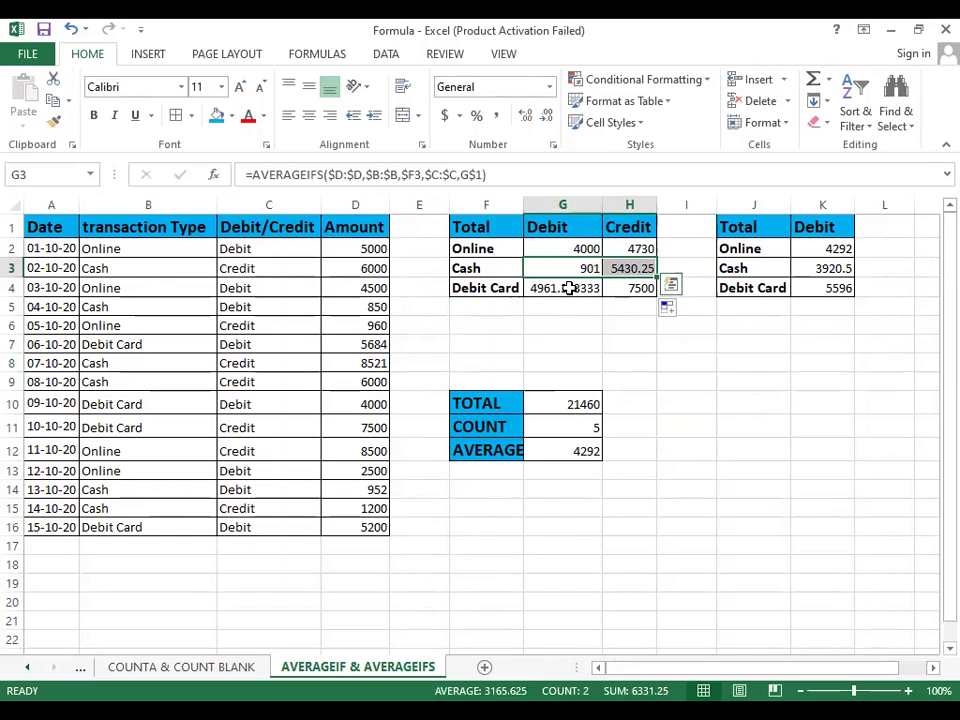
pyautogui.moveTo(569, 288); pyautogui.dragTo(627, 288)
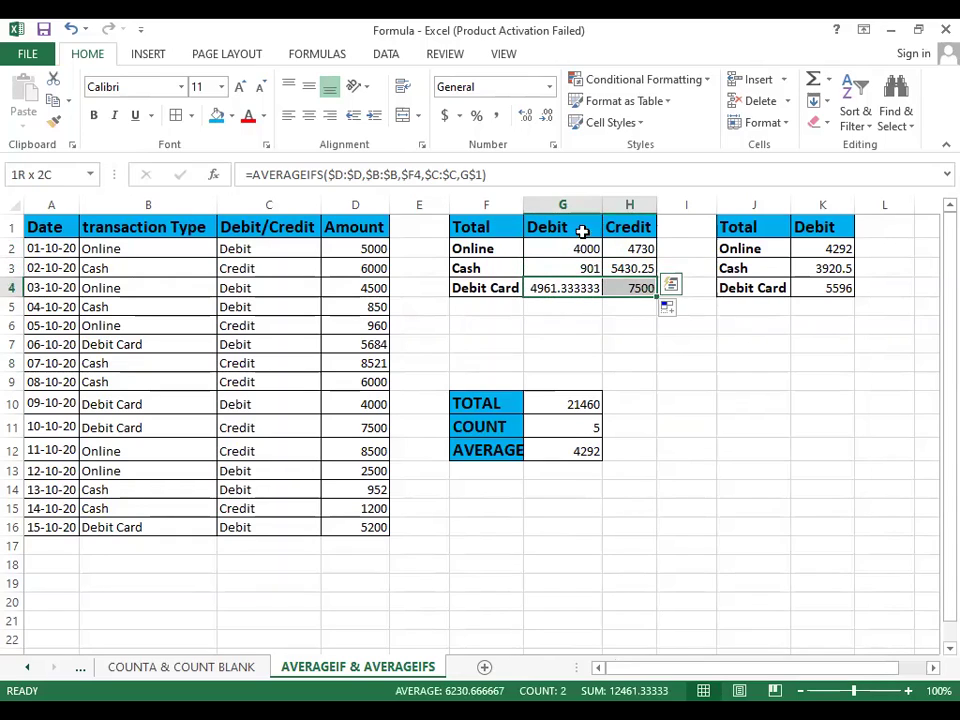
pyautogui.click(665, 468)
pyautogui.click(755, 427)
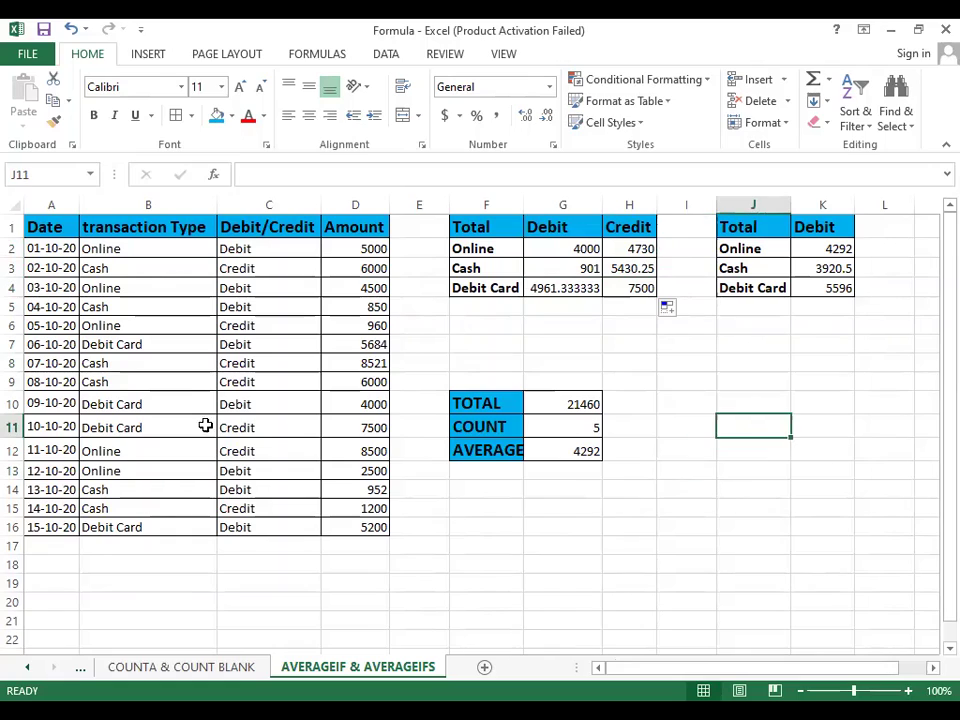